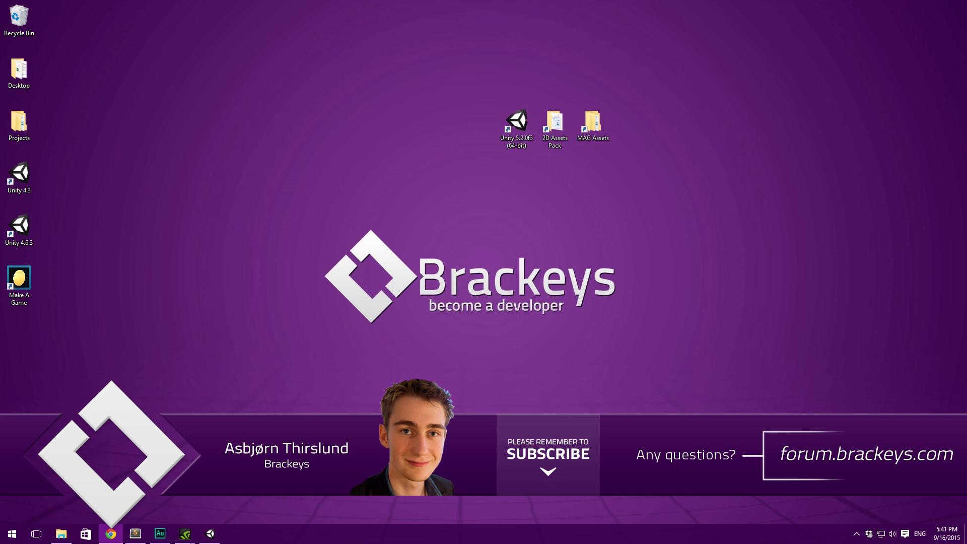
pyautogui.hotkey('alt', 'Tab')
pyautogui.moveTo(641, 137); pyautogui.dragTo(586, 81)
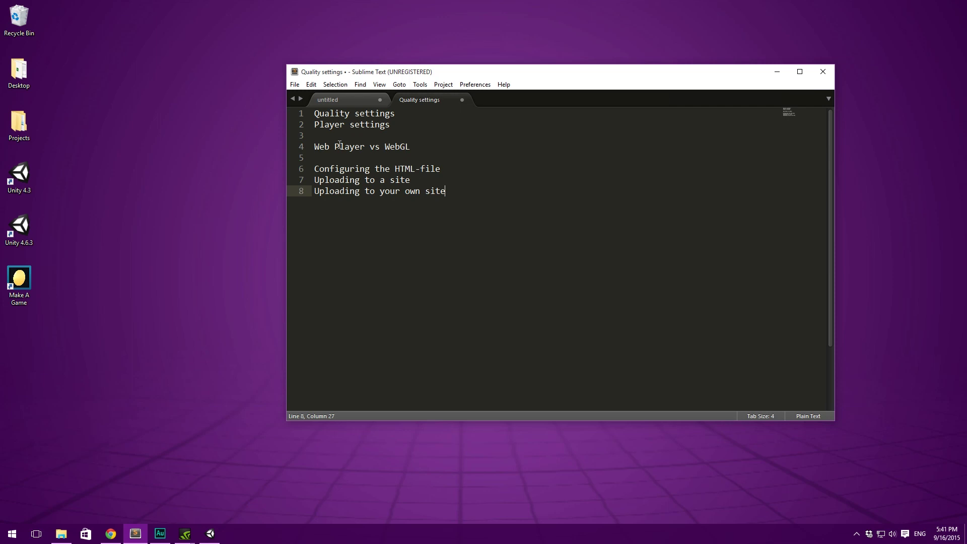
pyautogui.click(434, 151)
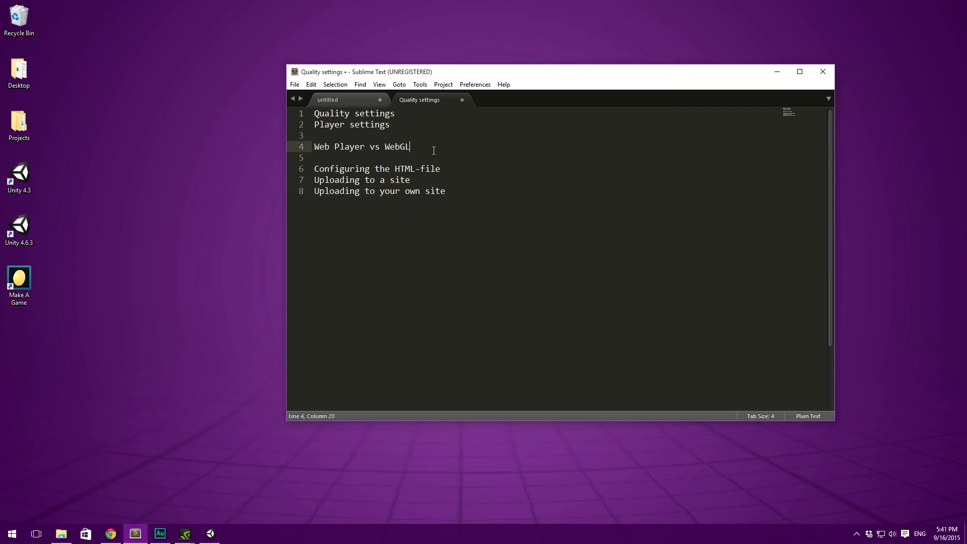
pyautogui.moveTo(365, 150); pyautogui.dragTo(309, 149)
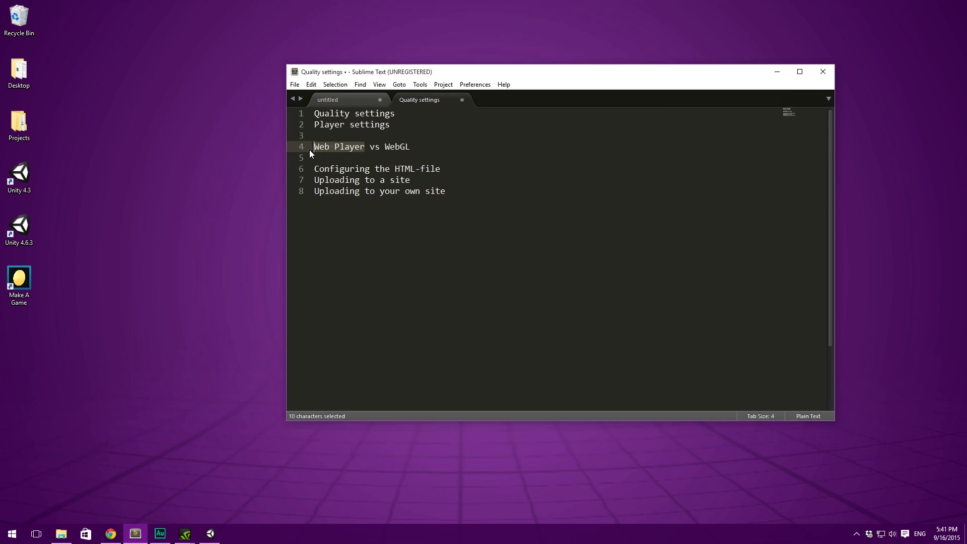
pyautogui.click(450, 168)
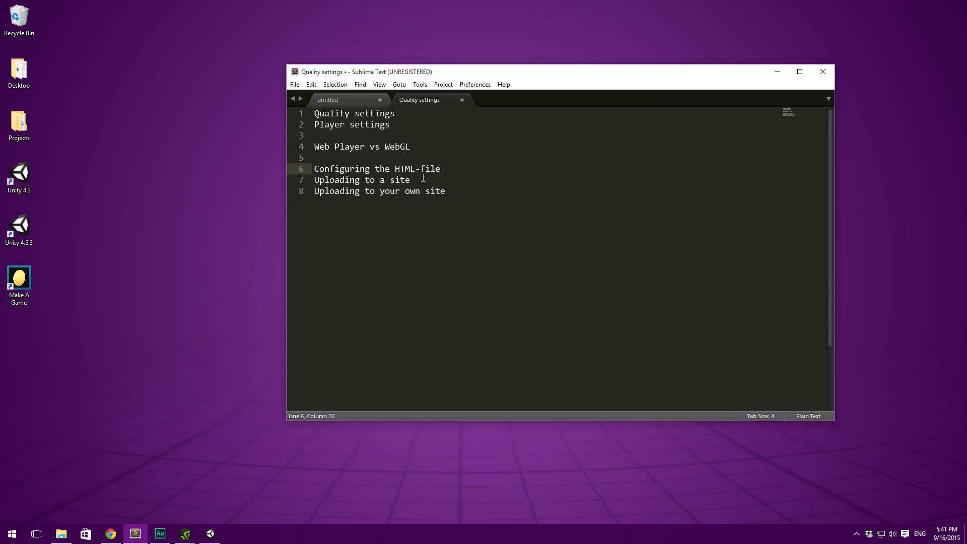
pyautogui.moveTo(314, 191); pyautogui.dragTo(196, 174)
pyautogui.click(394, 202)
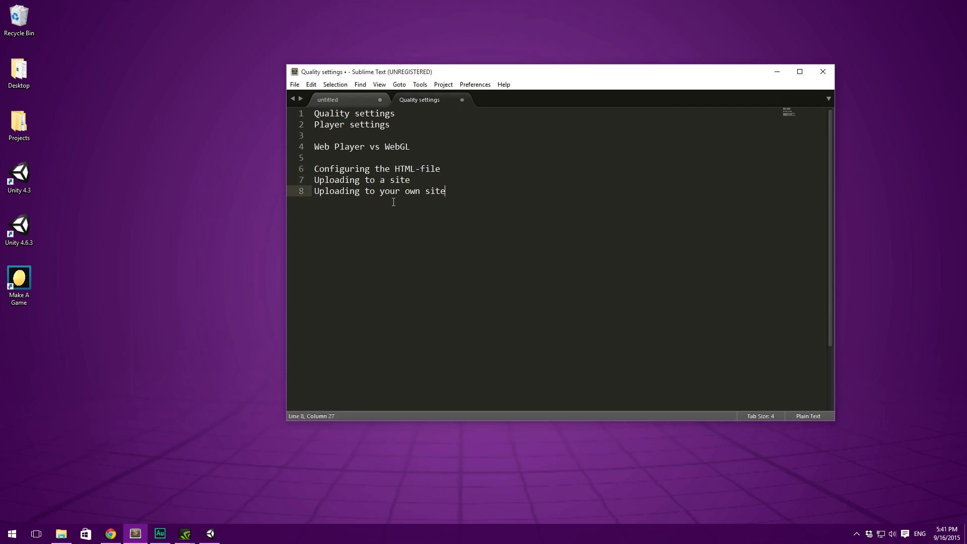
pyautogui.moveTo(393, 201); pyautogui.dragTo(278, 197)
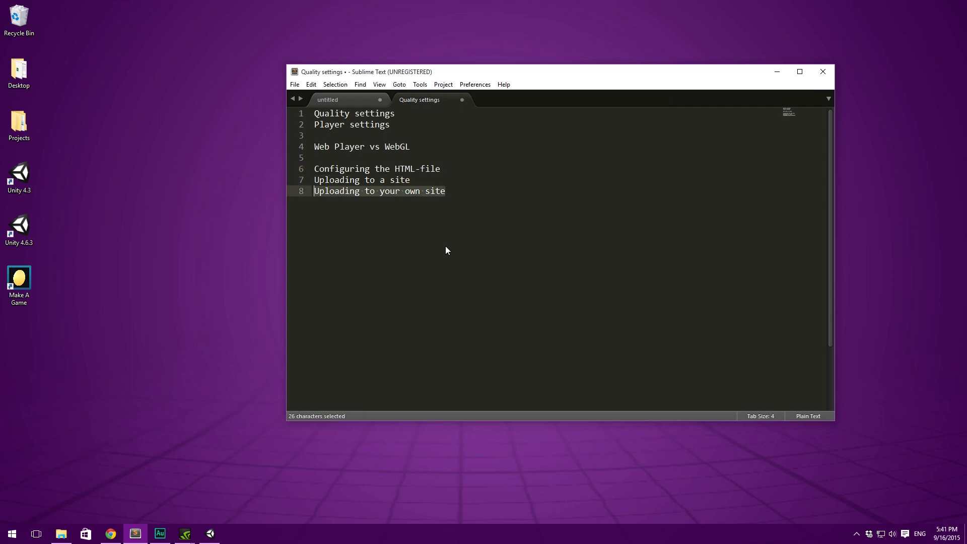
pyautogui.click(417, 256)
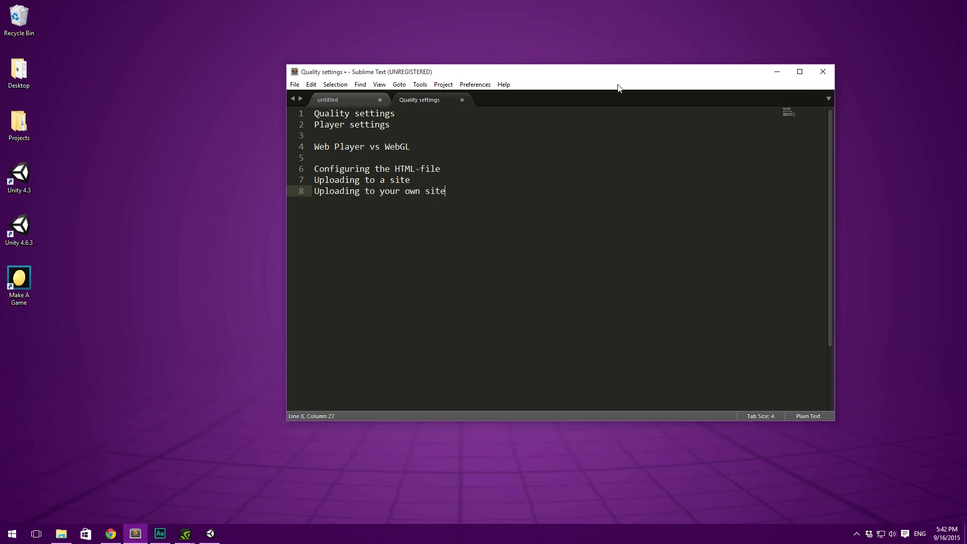
pyautogui.moveTo(635, 83); pyautogui.dragTo(641, 82)
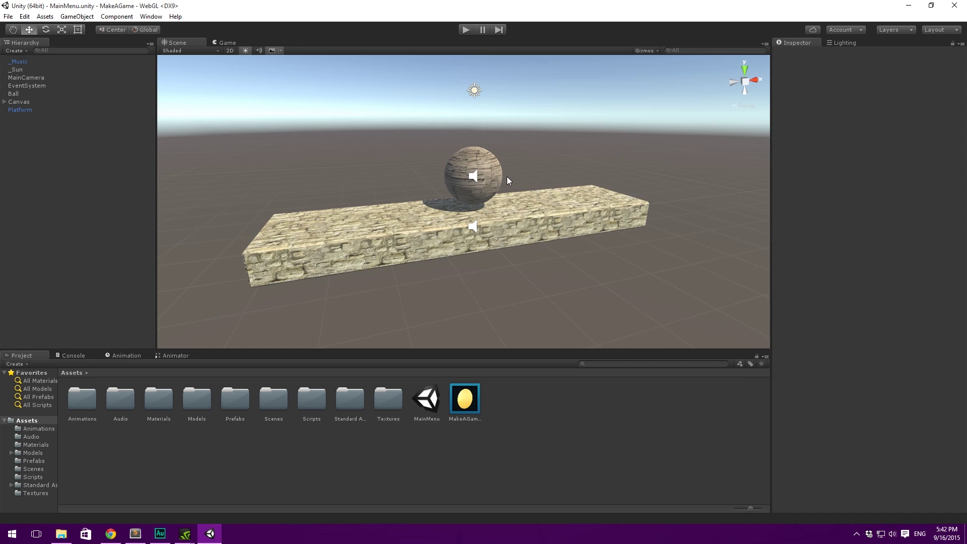
# Open the project's Quality settings via Edit > Project Settings > Quality
pyautogui.moveTo(506, 176); pyautogui.dragTo(507, 201, button='middle')
pyautogui.click(471, 394)
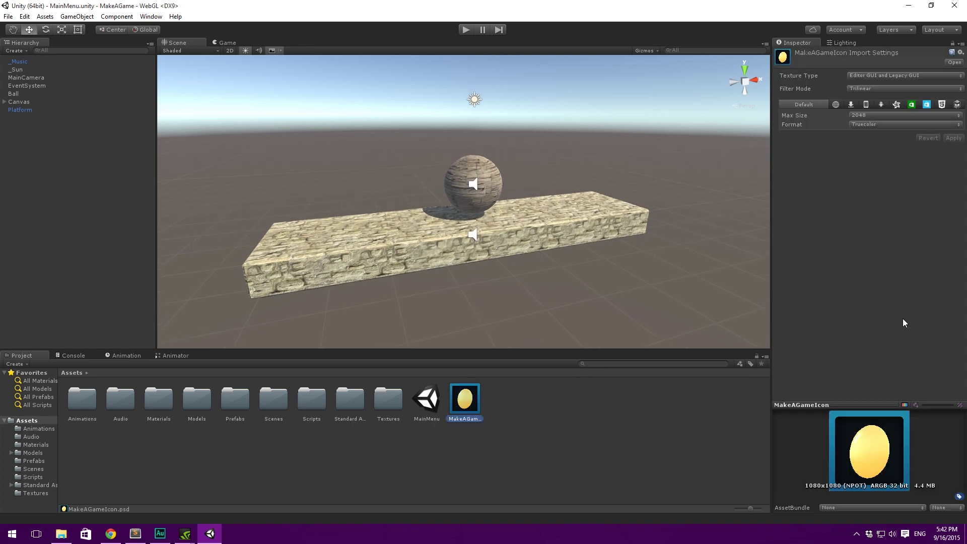
pyautogui.click(590, 420)
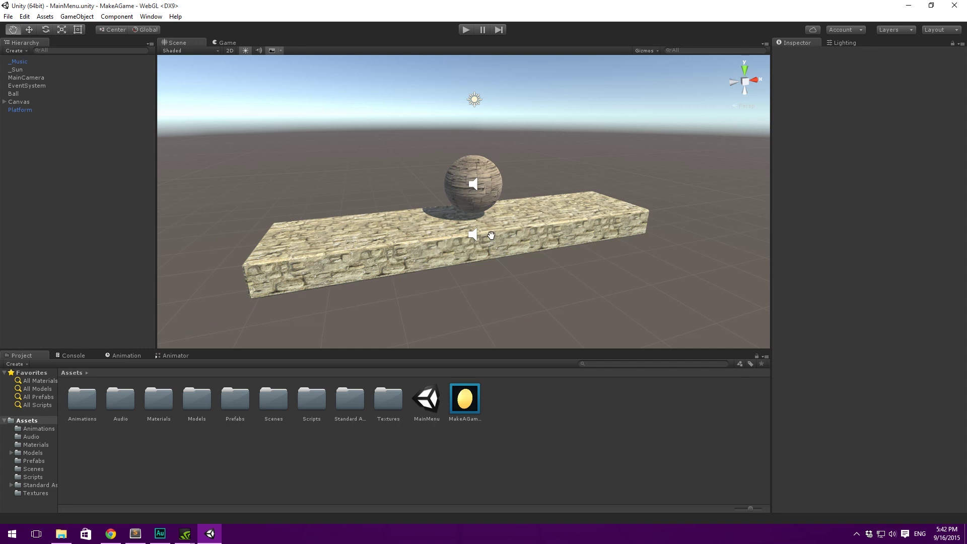
pyautogui.moveTo(309, 109); pyautogui.dragTo(280, 79, button='middle')
pyautogui.click(24, 17)
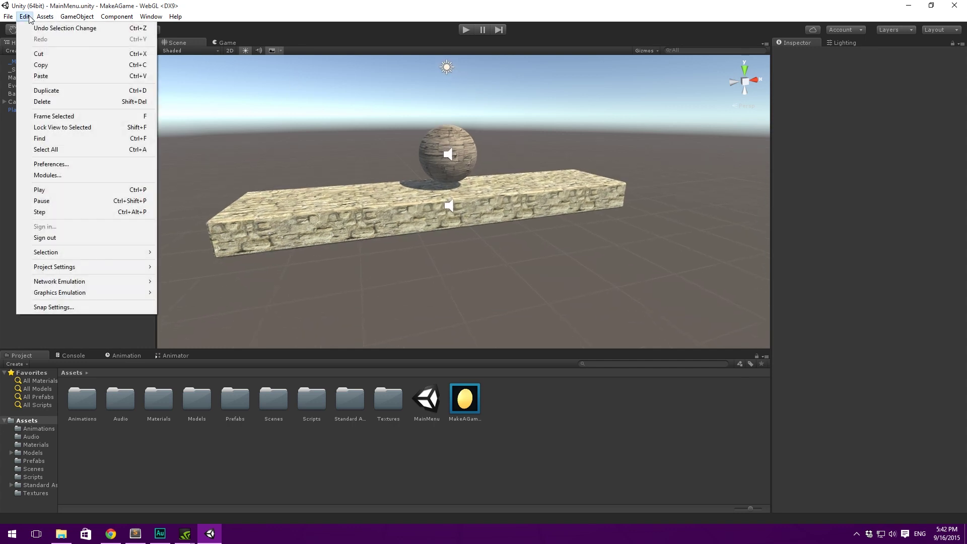
pyautogui.moveTo(105, 270)
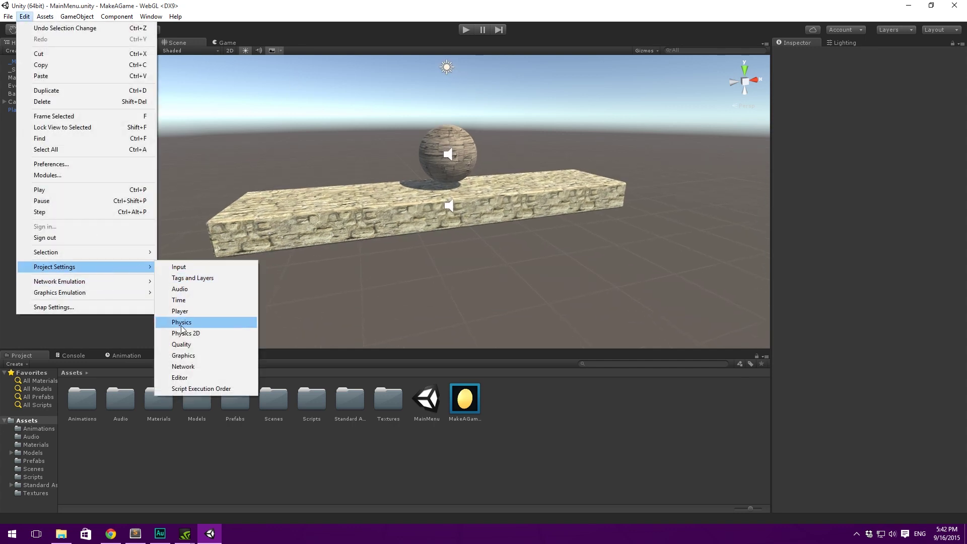
pyautogui.click(204, 344)
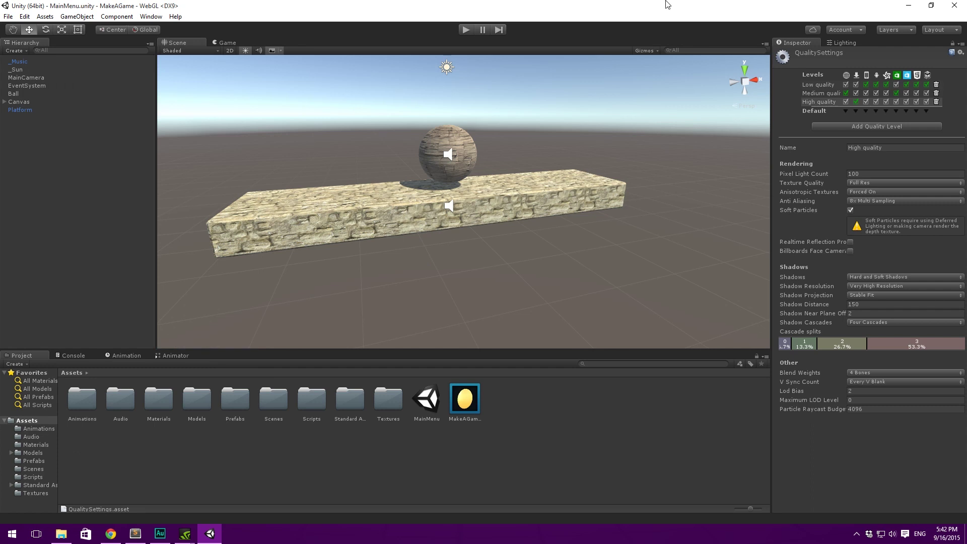
# Check the platform Default quality dropdowns, keeping High, then select the Medium quality level
pyautogui.click(845, 110)
pyautogui.click(856, 111)
pyautogui.click(856, 110)
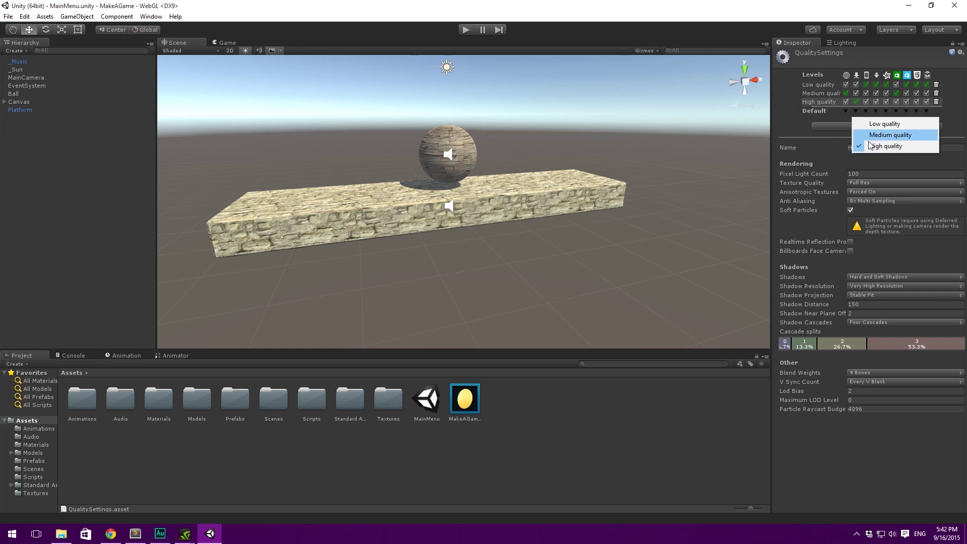
pyautogui.click(868, 145)
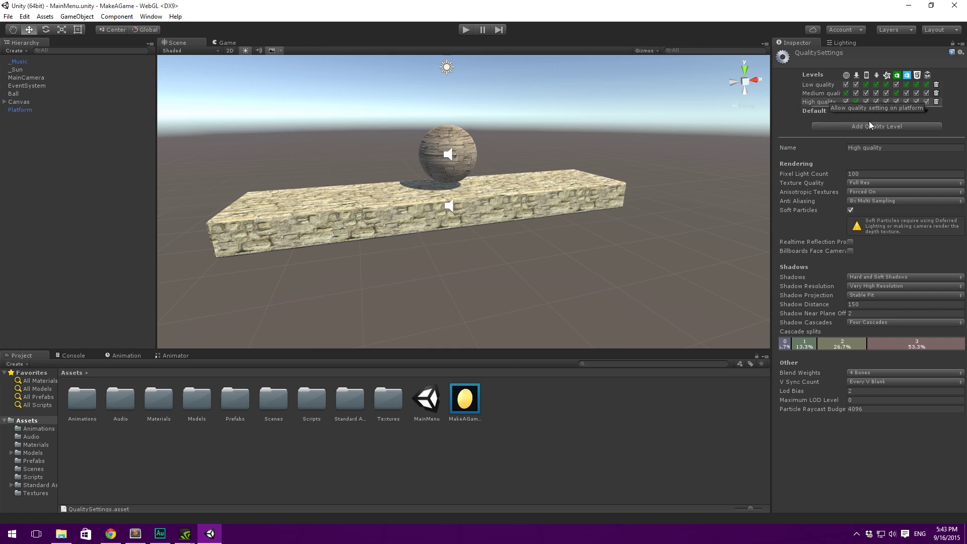
pyautogui.click(811, 95)
pyautogui.click(816, 100)
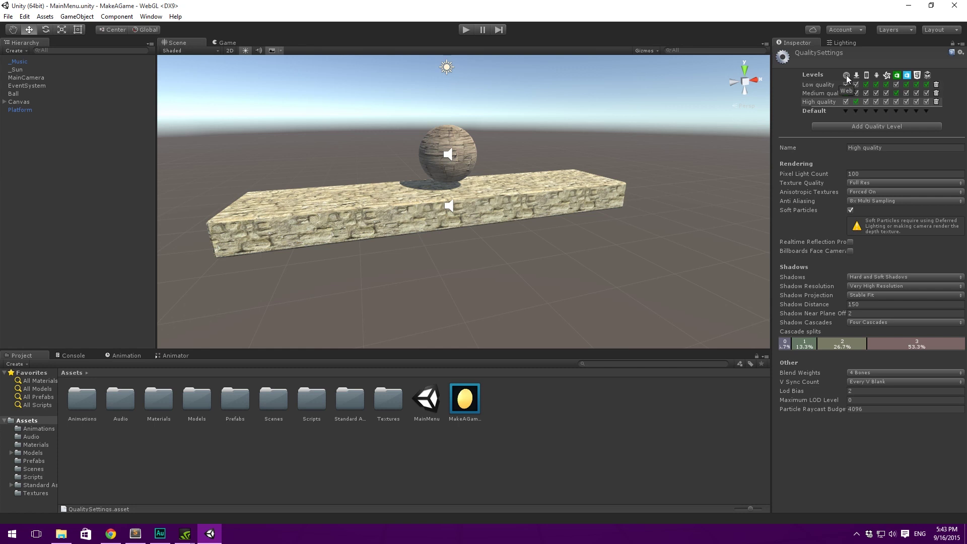
pyautogui.click(820, 94)
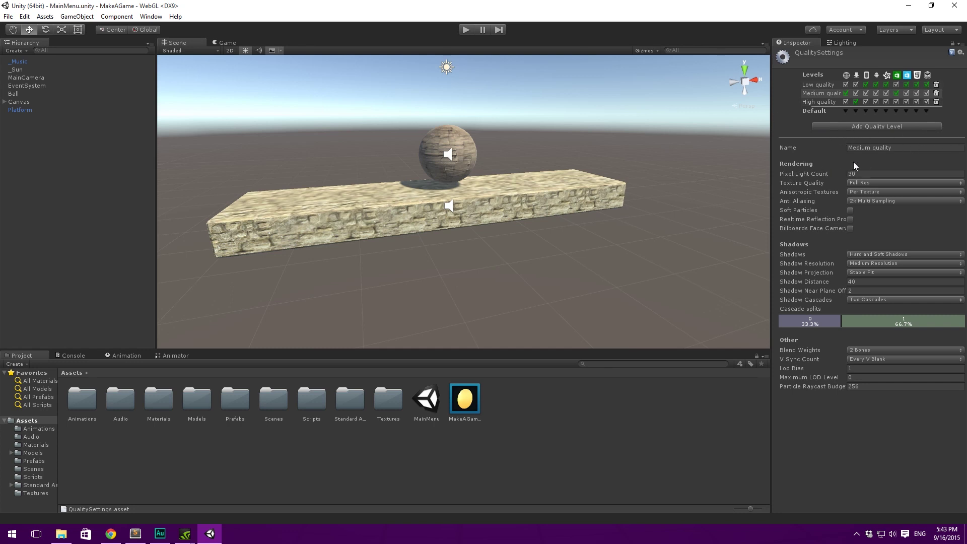
pyautogui.click(869, 174)
pyautogui.click(889, 191)
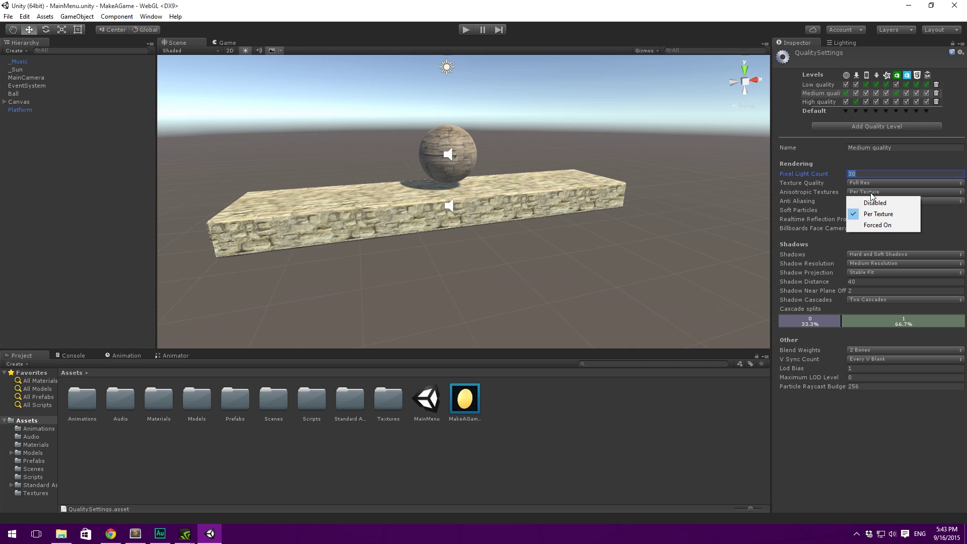
pyautogui.click(886, 224)
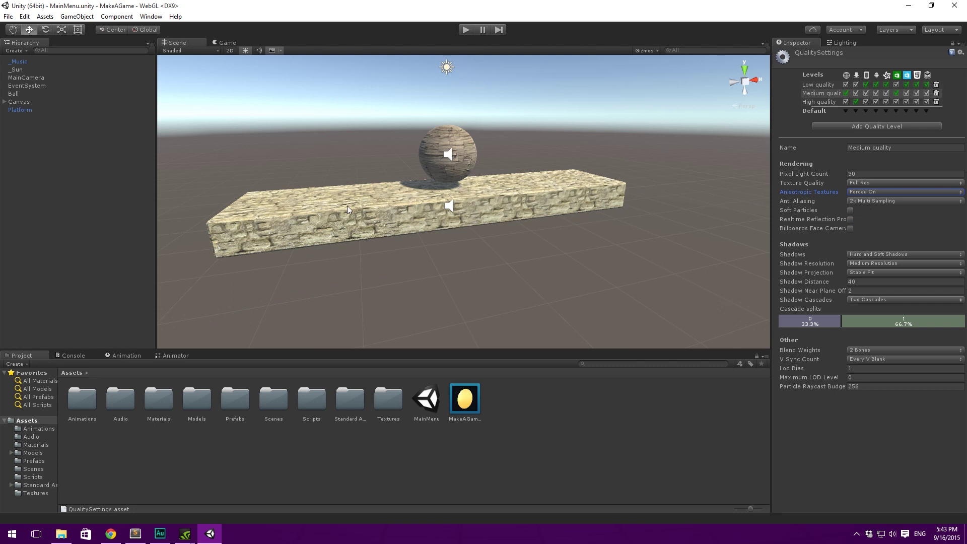
pyautogui.click(883, 192)
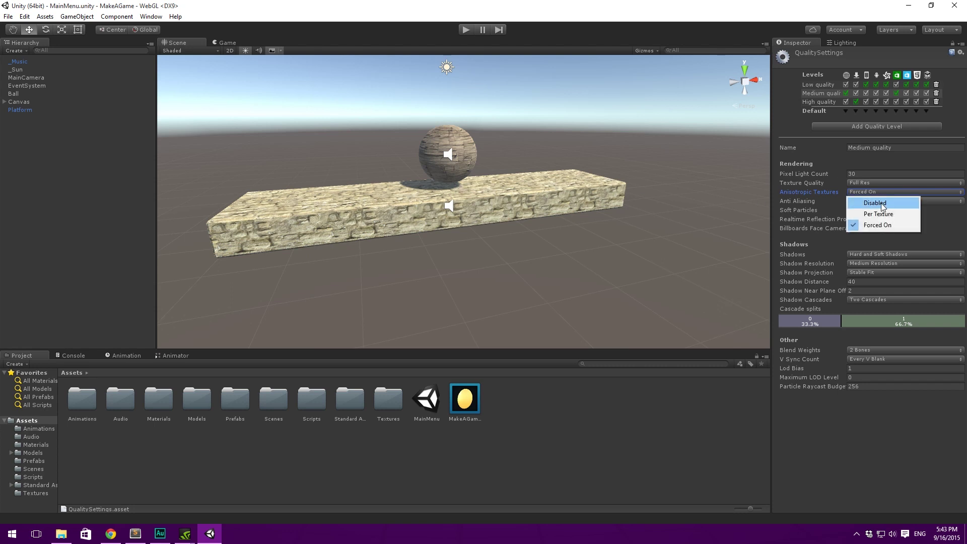
pyautogui.click(882, 214)
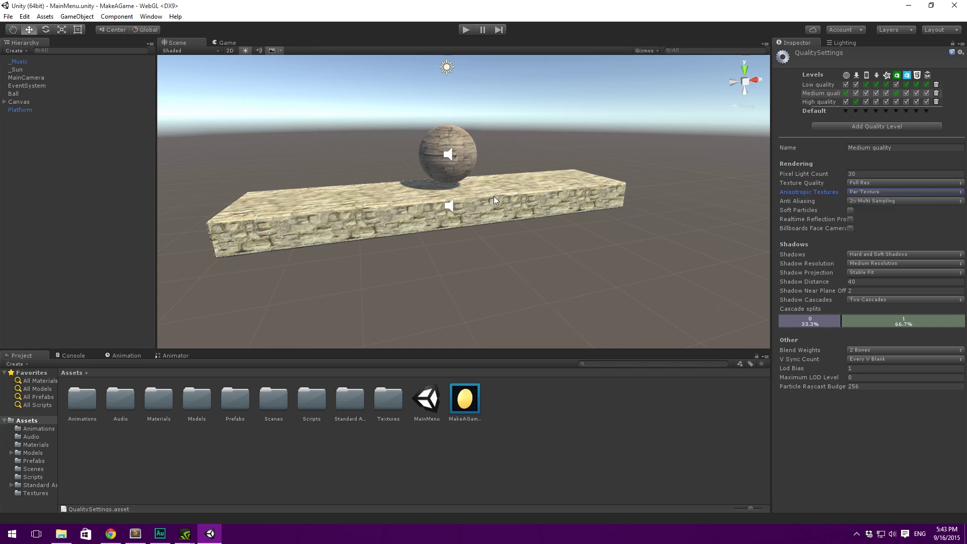
pyautogui.moveTo(491, 194)
pyautogui.keyDown('alt'); pyautogui.mouseDown()
pyautogui.moveTo(561, 312)
pyautogui.moveTo(511, 265)
pyautogui.moveTo(483, 198)
pyautogui.moveTo(611, 274)
pyautogui.moveTo(504, 202)
pyautogui.mouseUp(); pyautogui.keyUp('alt')
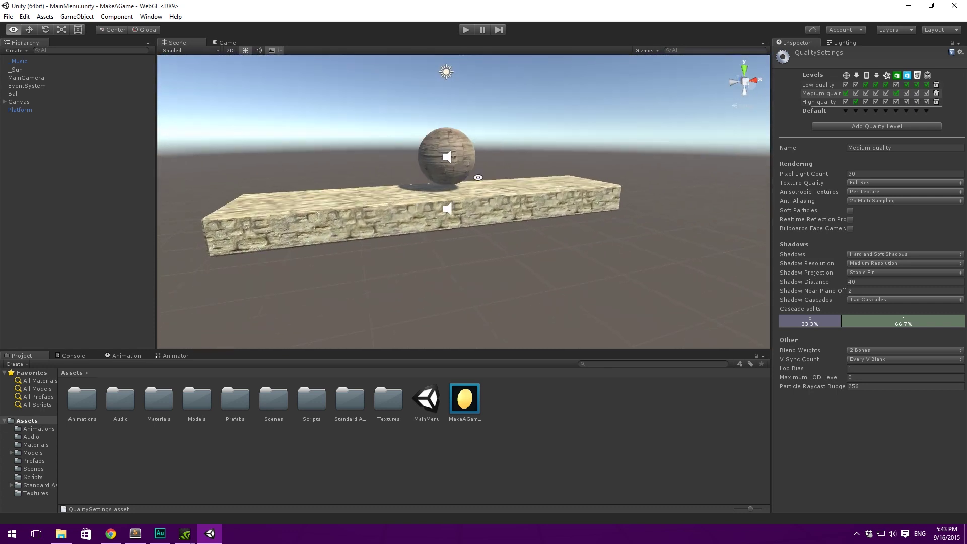
pyautogui.click(870, 192)
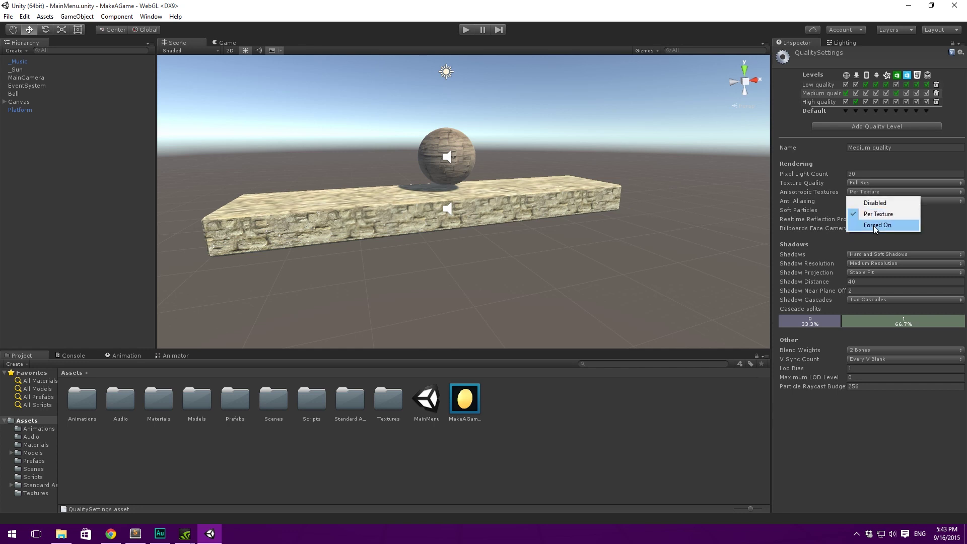
pyautogui.click(874, 227)
pyautogui.keyDown('alt'); pyautogui.moveTo(279, 211); pyautogui.dragTo(597, 225); pyautogui.keyUp('alt')
pyautogui.click(884, 193)
pyautogui.click(892, 211)
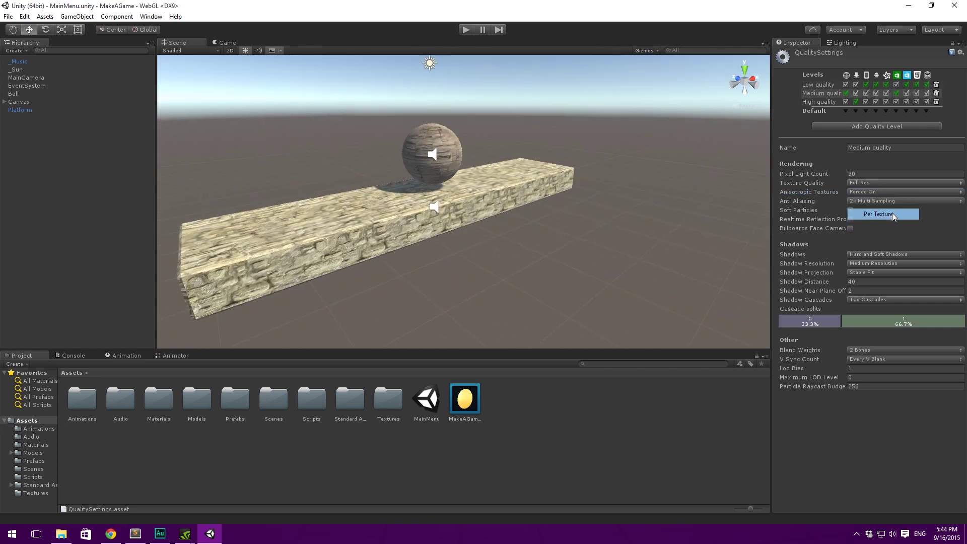
pyautogui.moveTo(590, 181); pyautogui.dragTo(641, 175, button='middle')
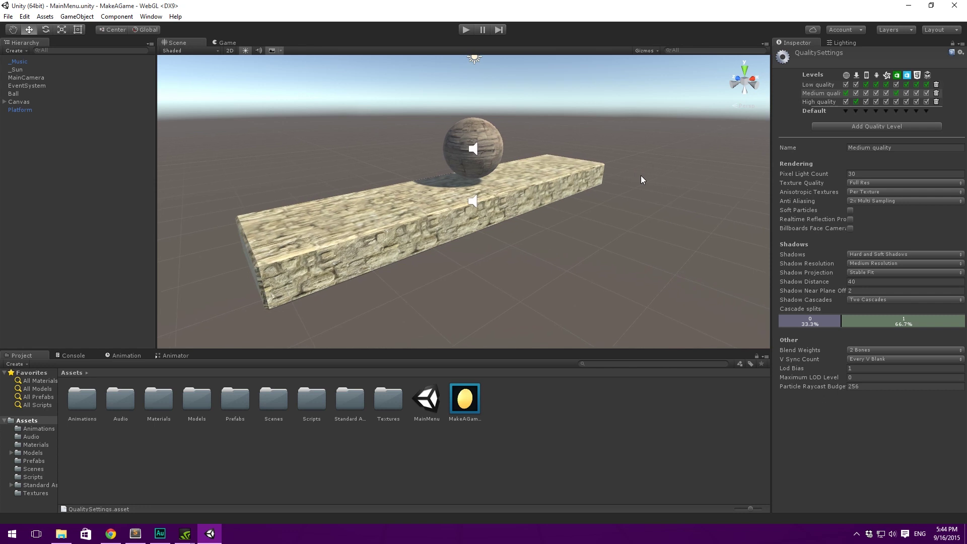
# Try Off and 8x, then settle on 2x Multi Sampling anti-aliasing for Medium quality
pyautogui.click(864, 201)
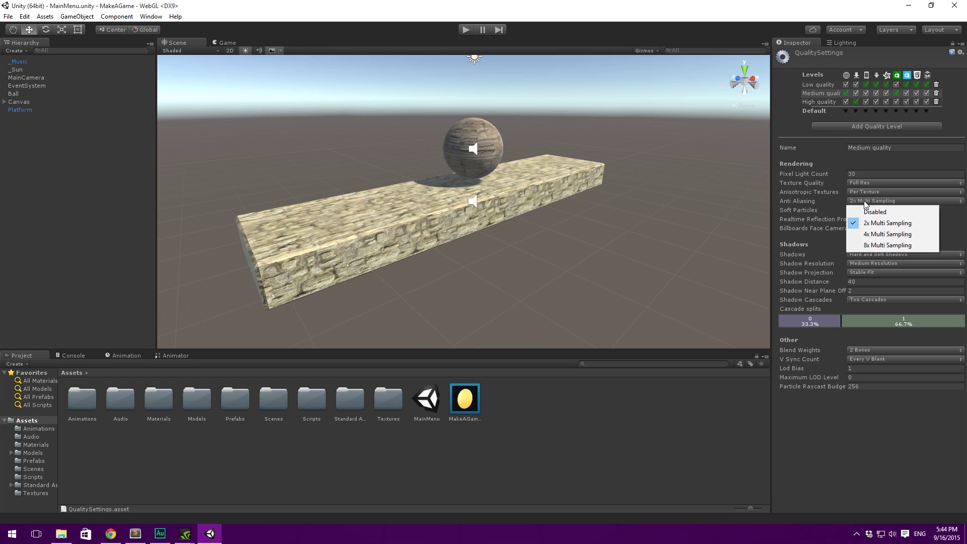
pyautogui.click(801, 201)
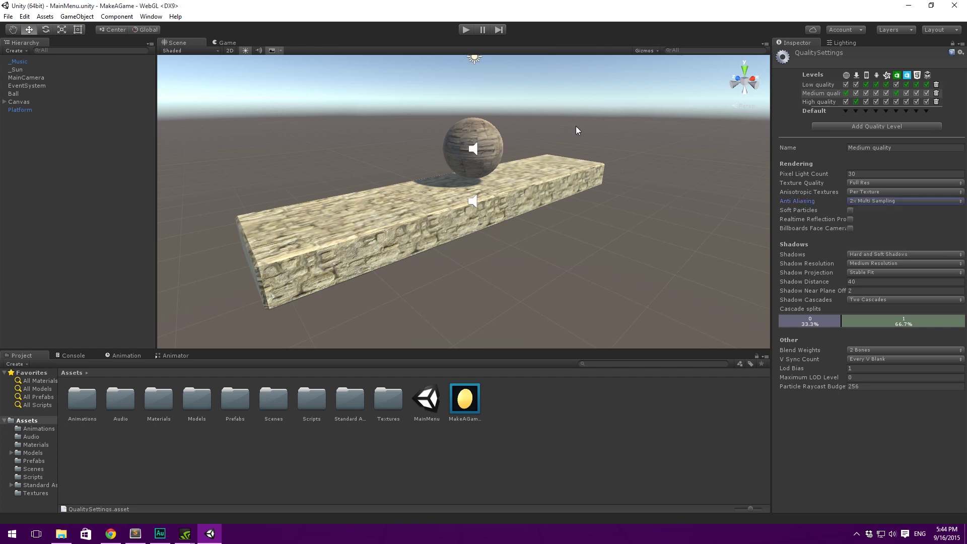
pyautogui.moveTo(577, 130)
pyautogui.mouseDown(button='right')
pyautogui.moveTo(594, 139)
pyautogui.moveTo(564, 125)
pyautogui.mouseUp(button='right')
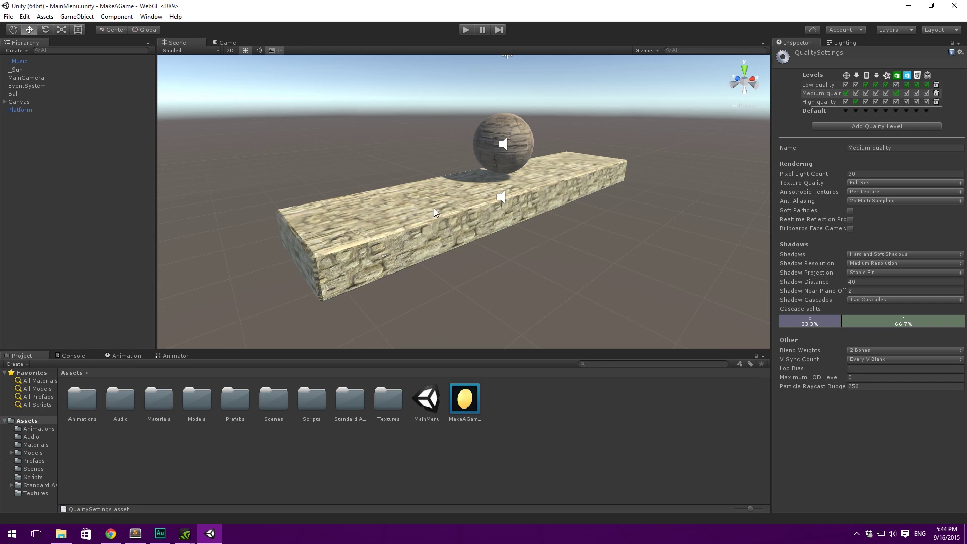
pyautogui.click(868, 201)
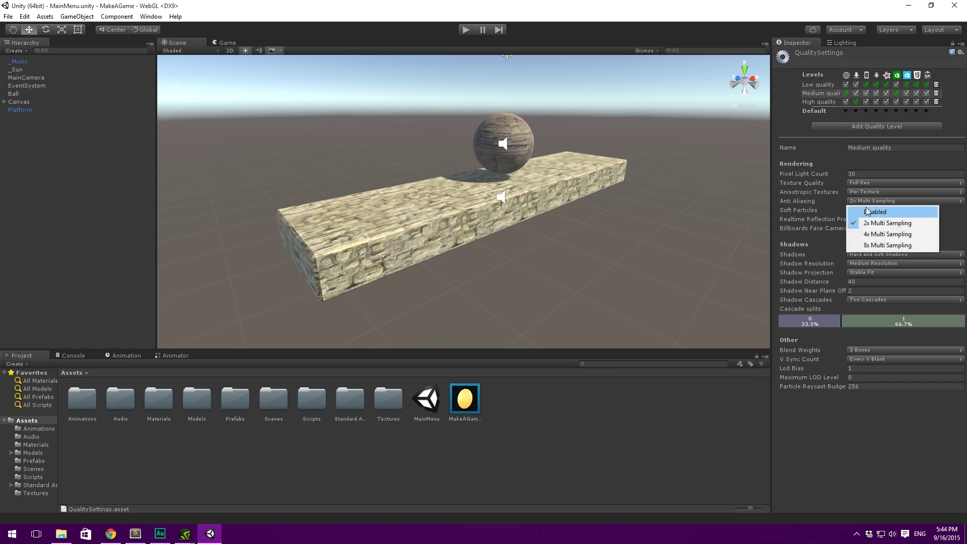
pyautogui.click(866, 211)
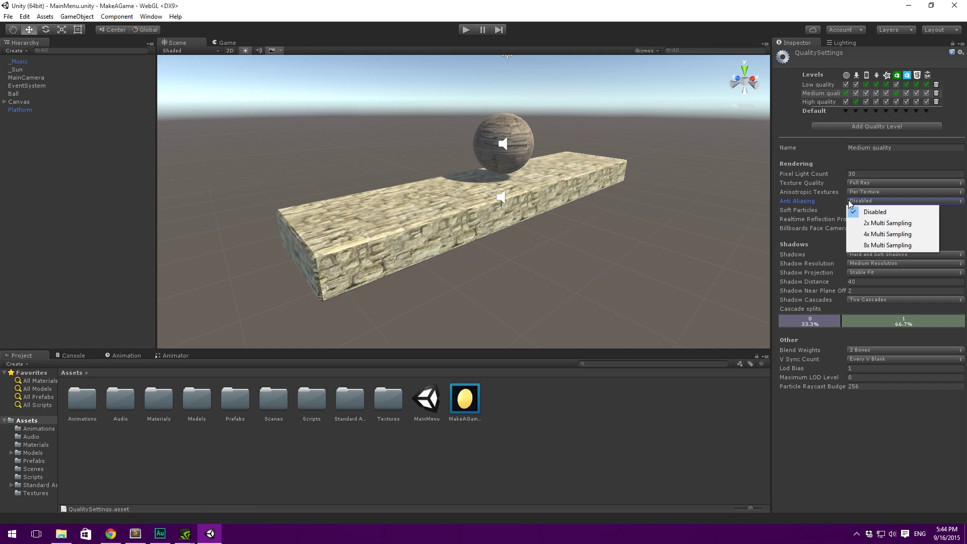
pyautogui.click(888, 245)
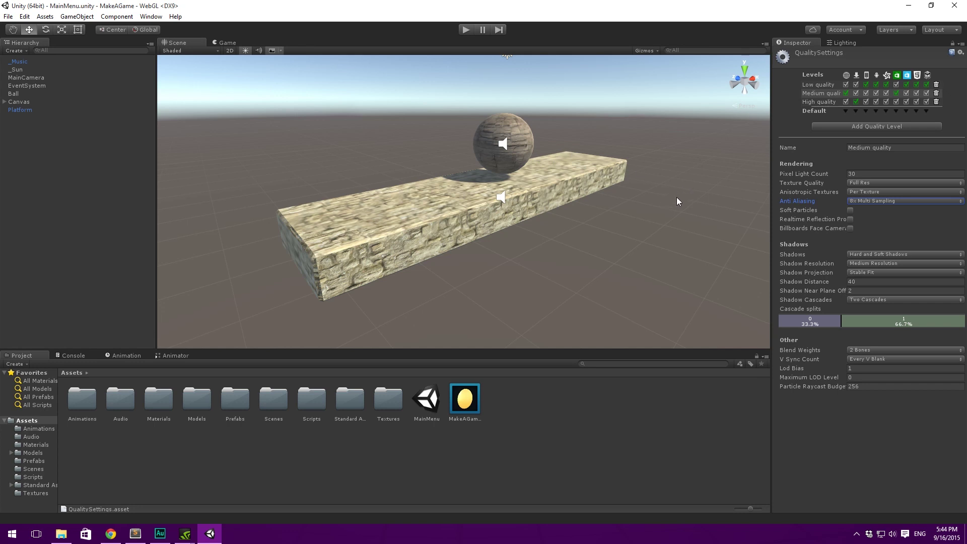
pyautogui.click(862, 201)
pyautogui.click(883, 223)
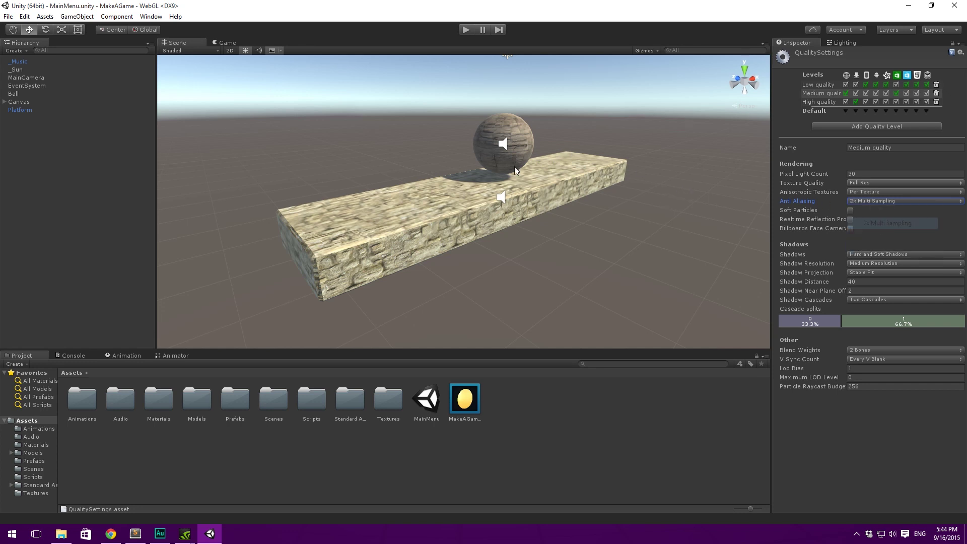
pyautogui.keyDown('alt'); pyautogui.moveTo(601, 177); pyautogui.dragTo(596, 181); pyautogui.keyUp('alt')
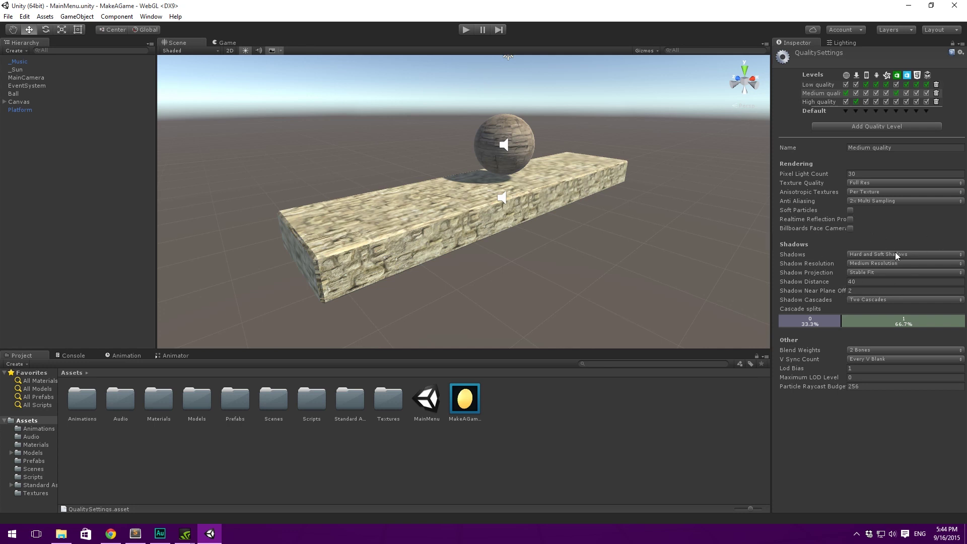
pyautogui.scroll(-5, 673, 188)
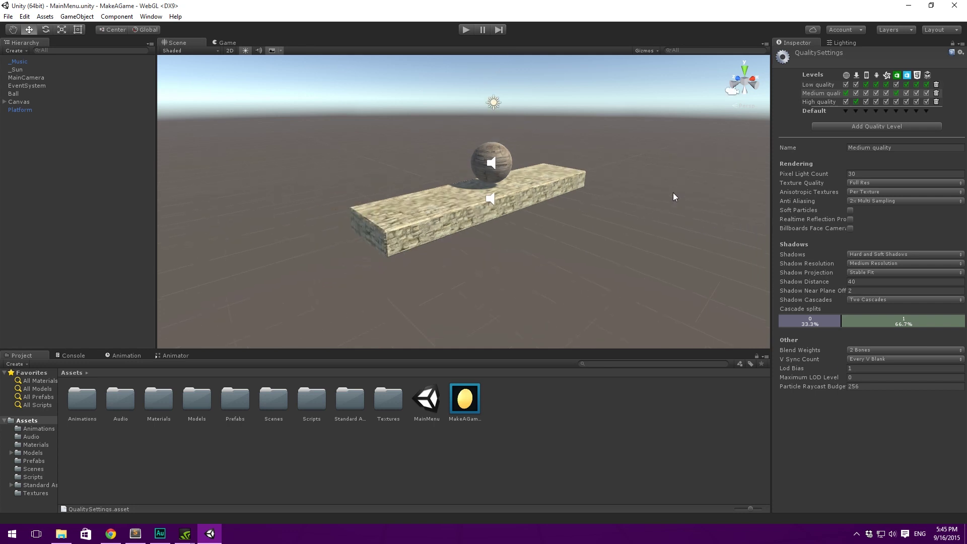
pyautogui.keyDown('alt'); pyautogui.moveTo(668, 173); pyautogui.dragTo(456, 213); pyautogui.keyUp('alt')
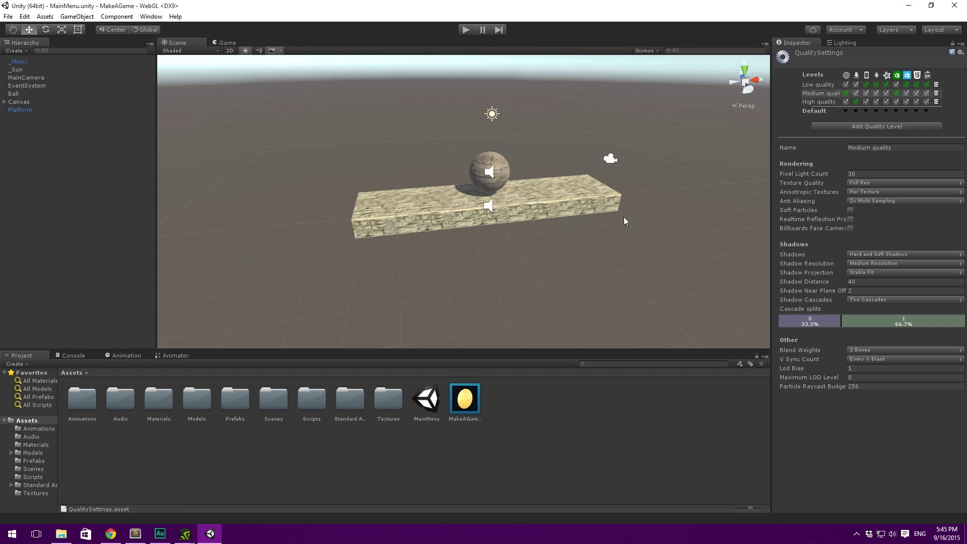
pyautogui.scroll(5, 562, 210)
pyautogui.scroll(-2, 558, 204)
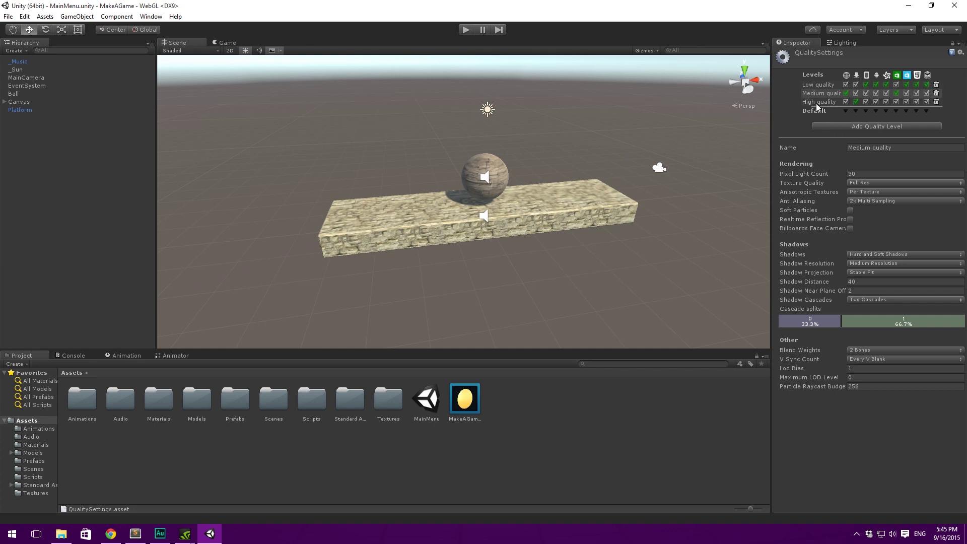
pyautogui.click(811, 84)
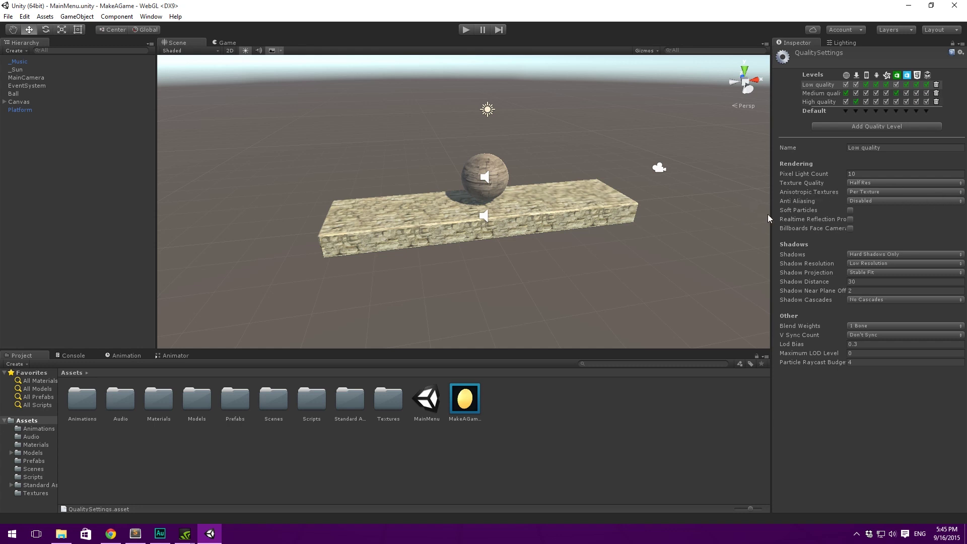
pyautogui.moveTo(827, 176)
pyautogui.click(817, 93)
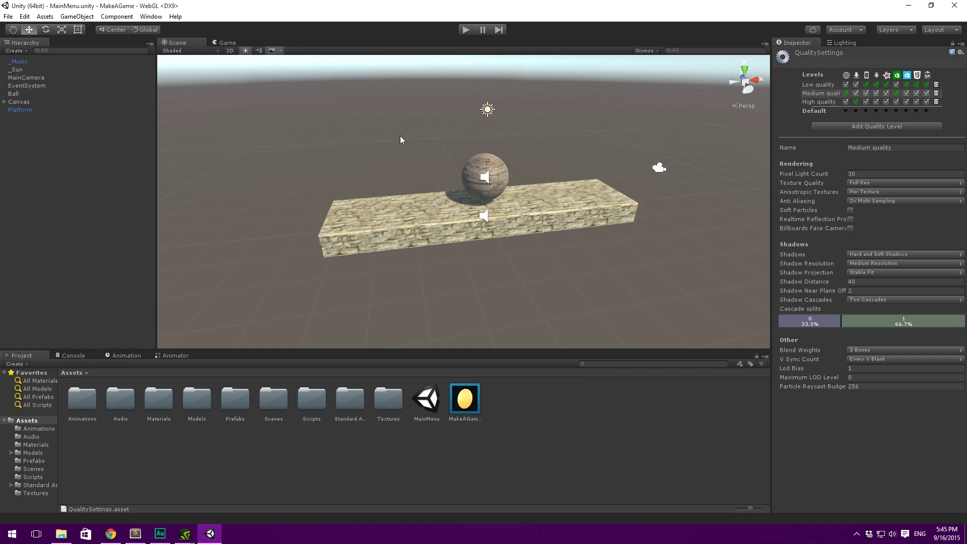
# Open the Player settings from Edit > Project Settings > Player
pyautogui.click(25, 16)
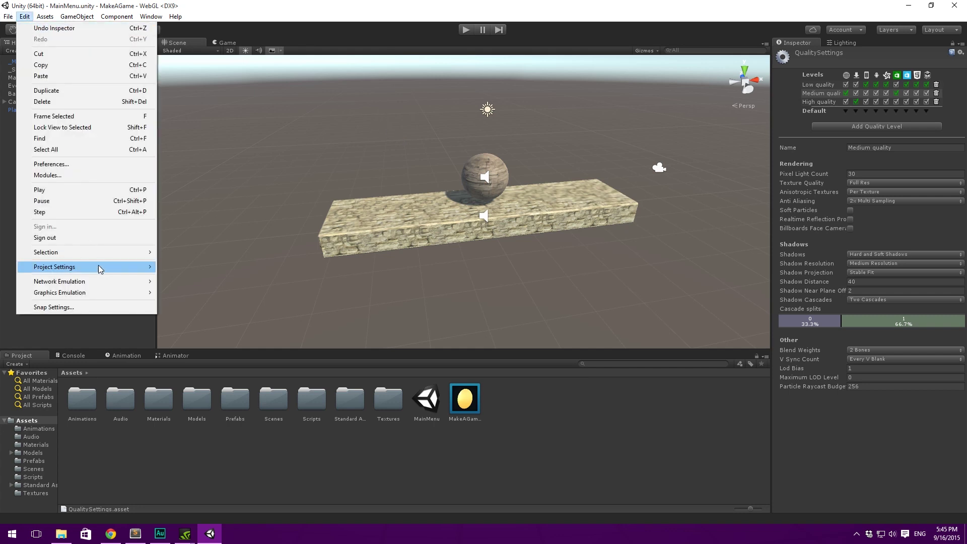
pyautogui.moveTo(98, 267)
pyautogui.click(209, 310)
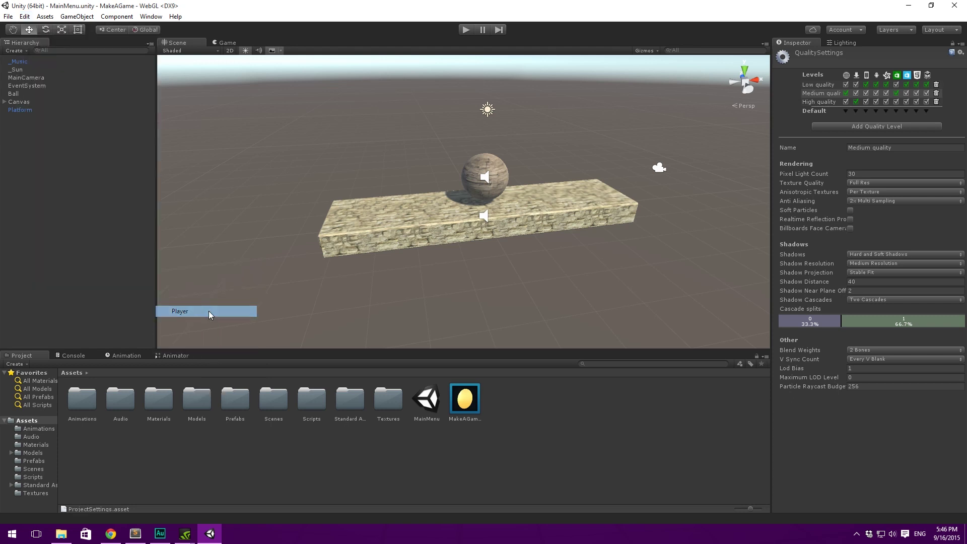
# Open File > Build Settings and look over its list of four scenes
pyautogui.click(22, 19)
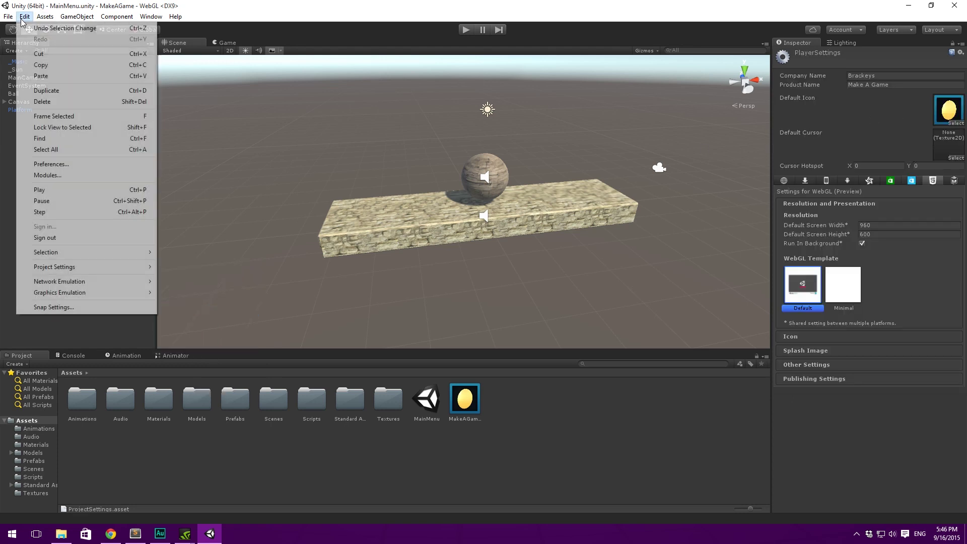
pyautogui.moveTo(8, 17)
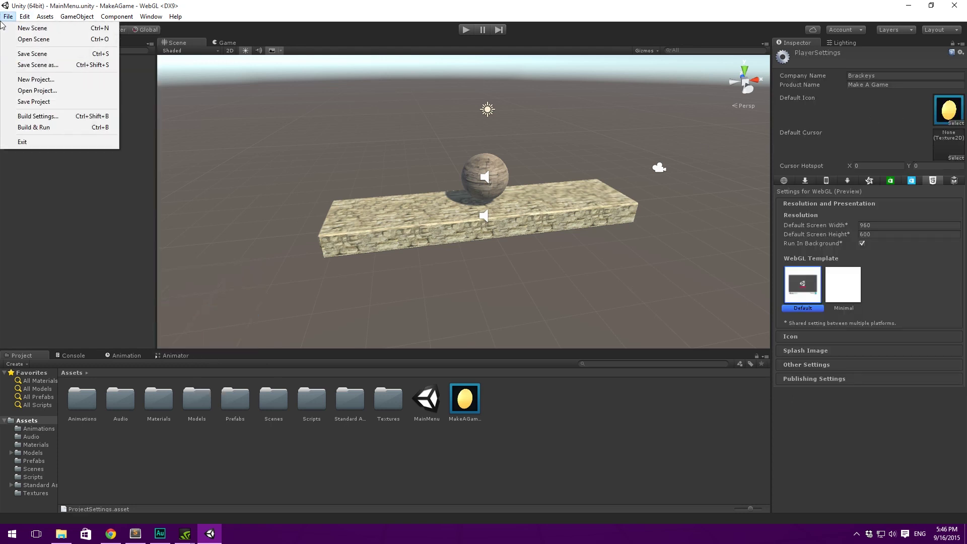
pyautogui.click(65, 116)
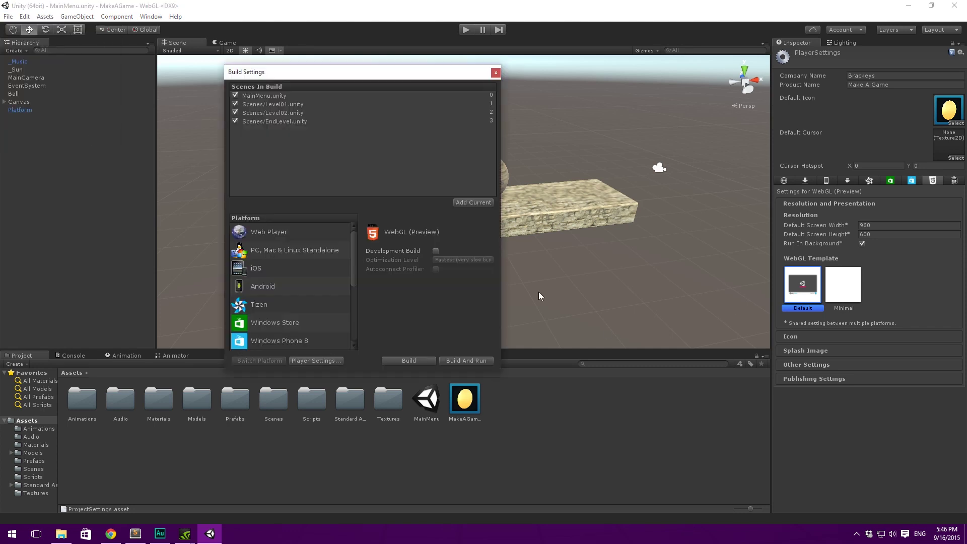
pyautogui.click(867, 120)
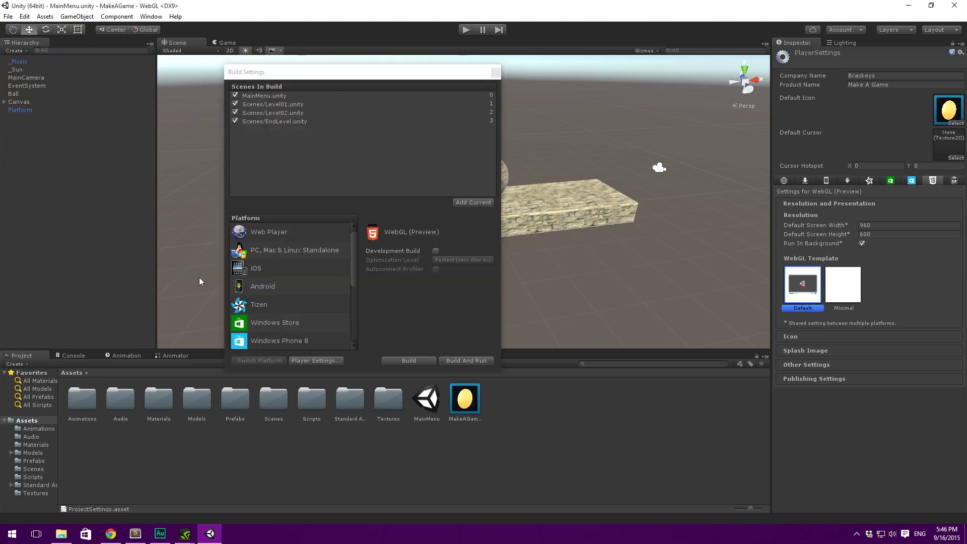
pyautogui.scroll(-3, 347, 234)
pyautogui.scroll(3, 347, 237)
pyautogui.scroll(-2, 318, 255)
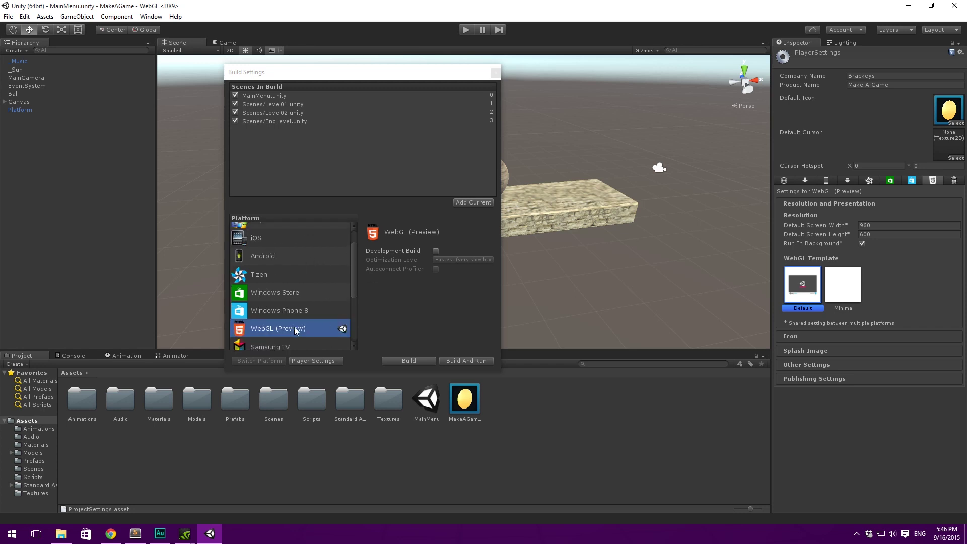
pyautogui.scroll(2, 294, 328)
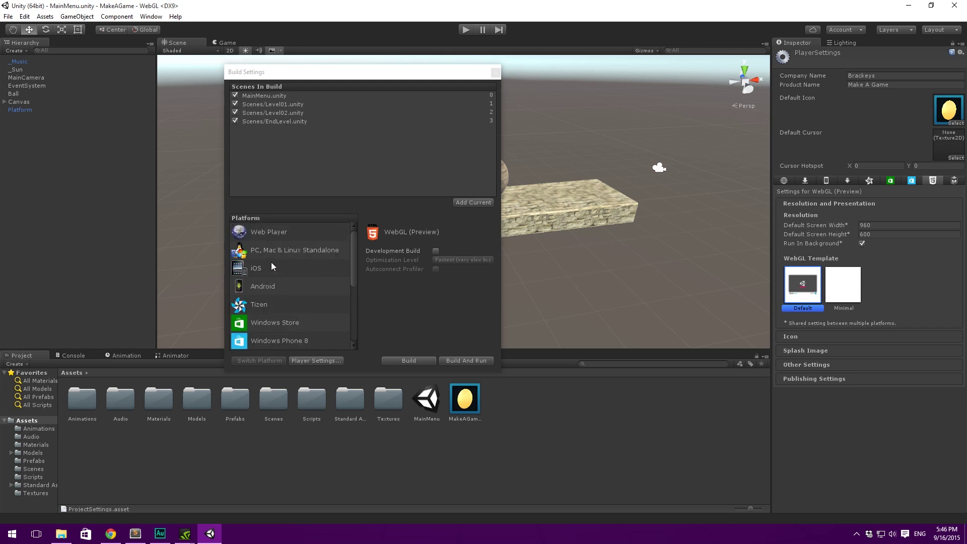
# Preview the Standalone and Web Player platforms, ending with WebGL (Preview) selected
pyautogui.click(255, 252)
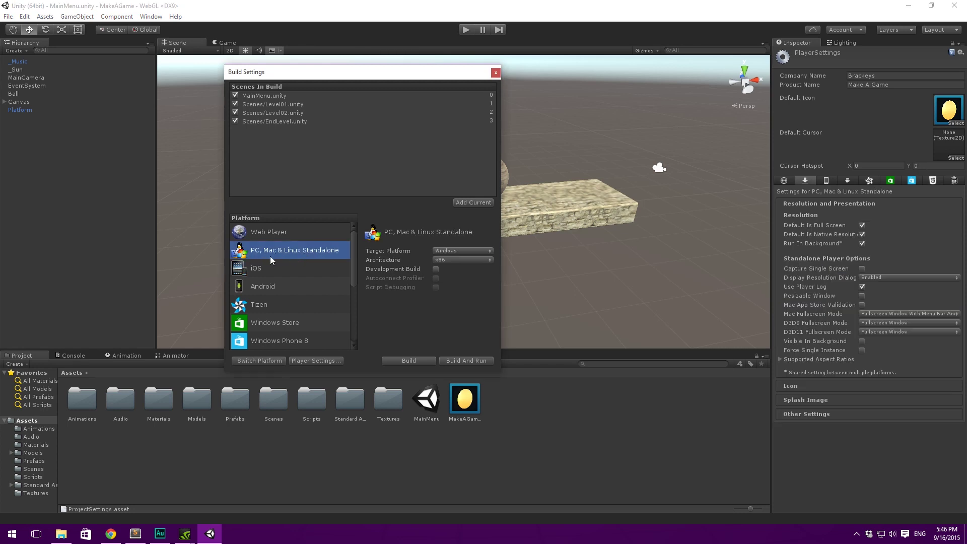
pyautogui.scroll(-4, 270, 256)
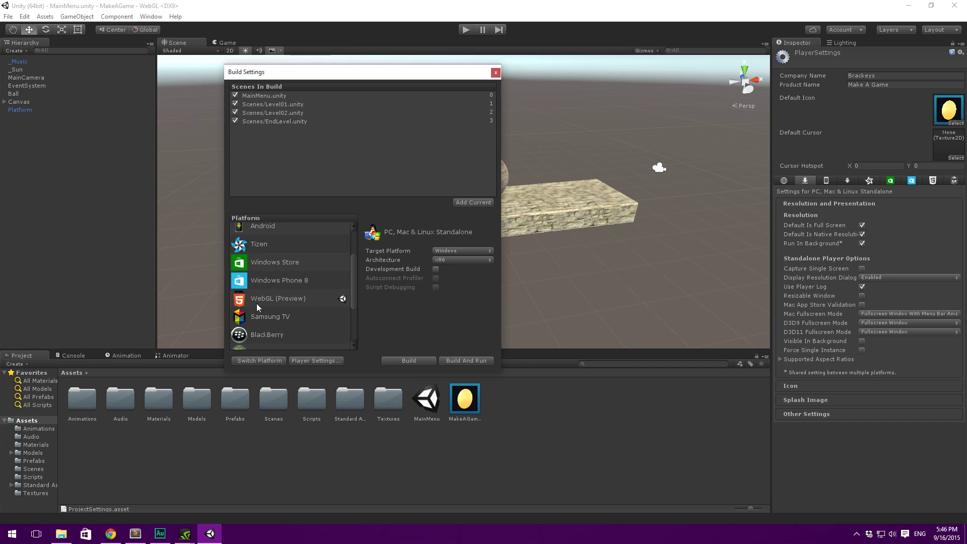
pyautogui.click(326, 299)
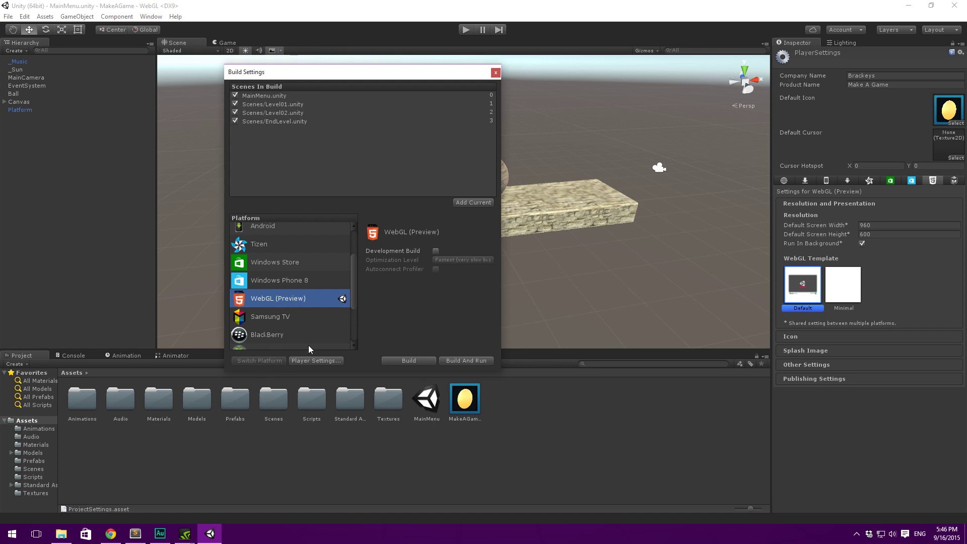
pyautogui.scroll(3, 317, 301)
pyautogui.click(282, 227)
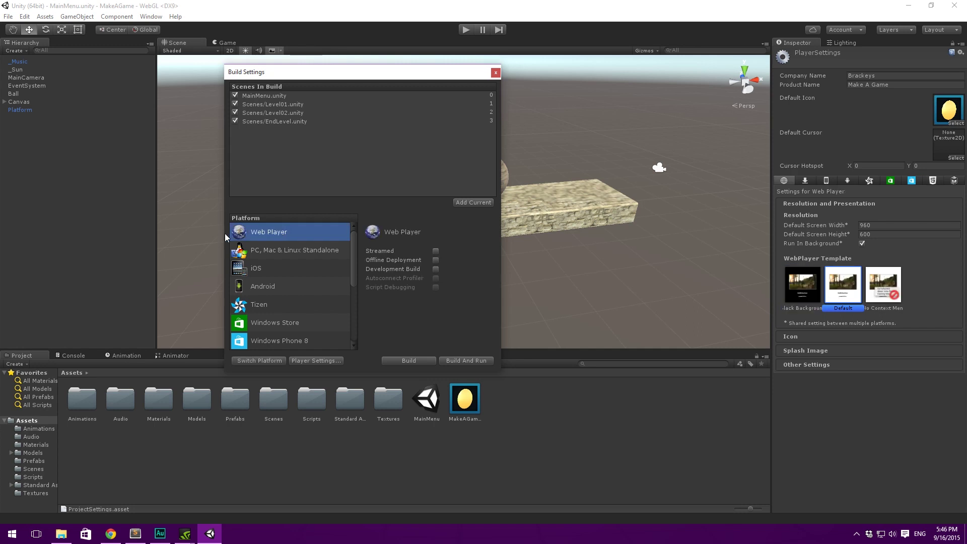
pyautogui.scroll(-3, 310, 262)
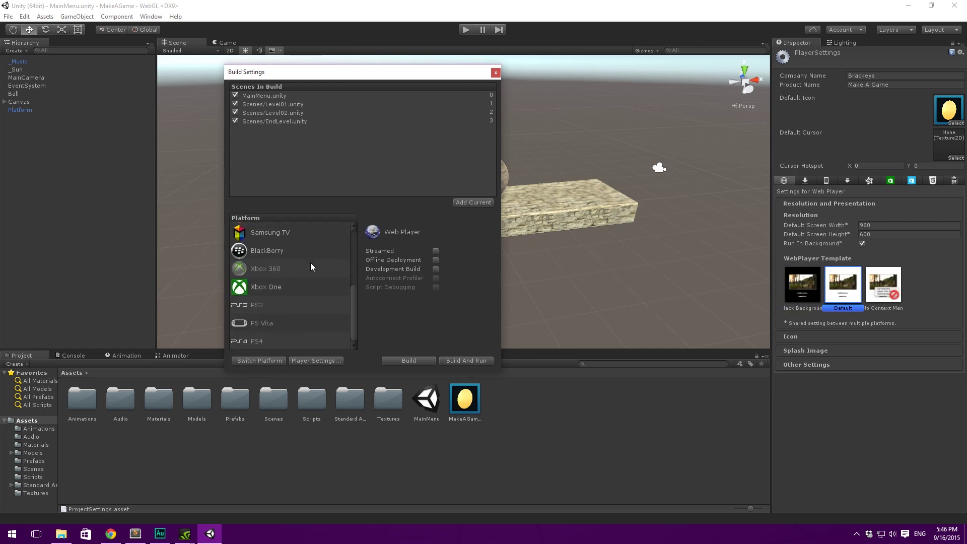
pyautogui.click(294, 272)
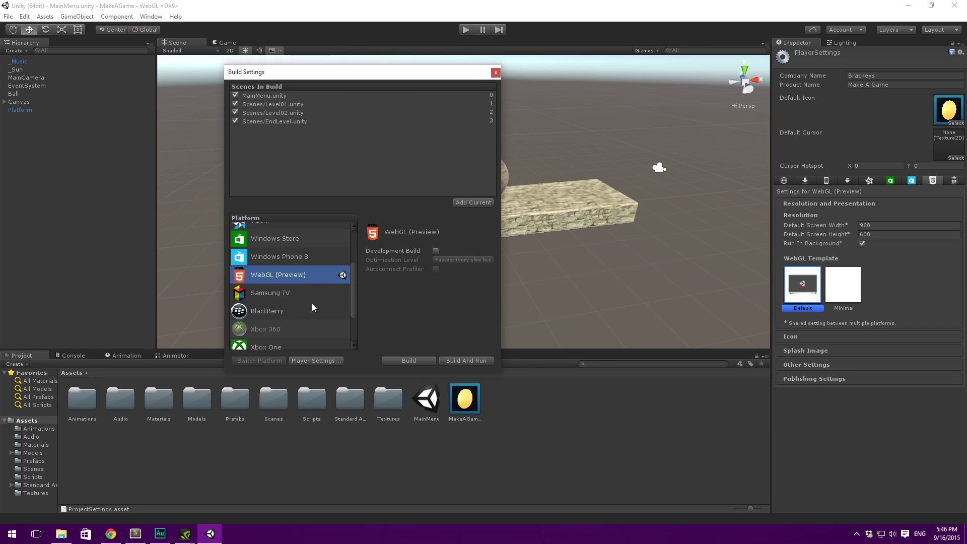
pyautogui.scroll(3, 310, 282)
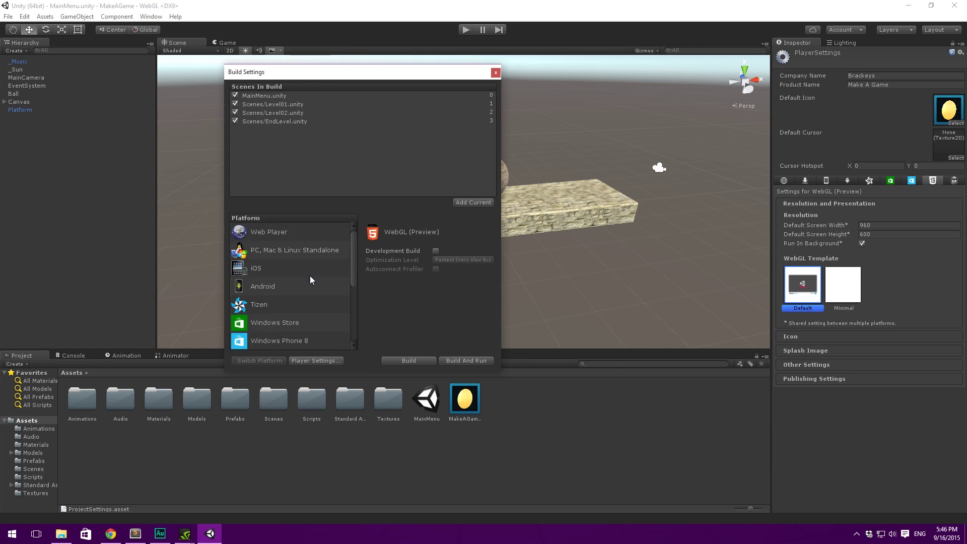
pyautogui.moveTo(443, 75)
pyautogui.mouseDown()
pyautogui.moveTo(392, 65)
pyautogui.moveTo(433, 64)
pyautogui.mouseUp()
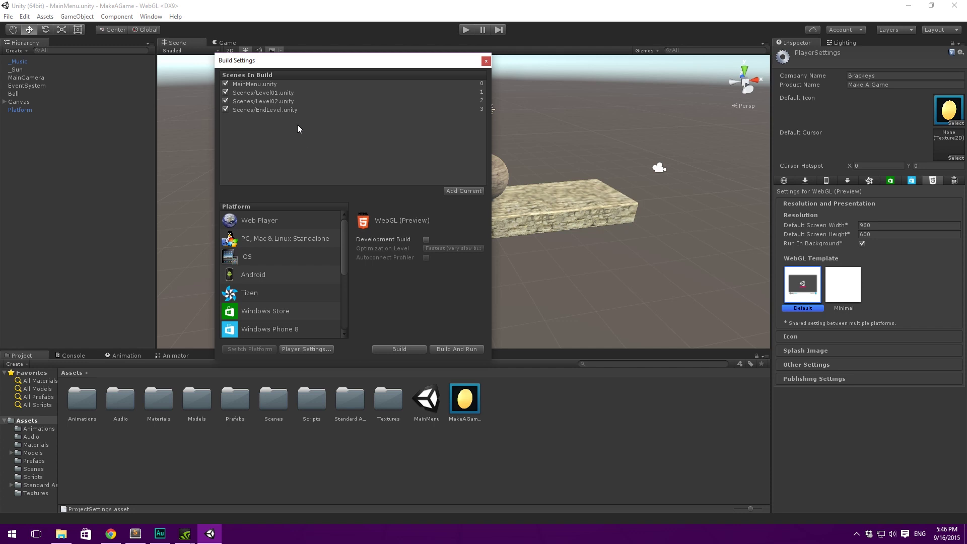
pyautogui.click(283, 110)
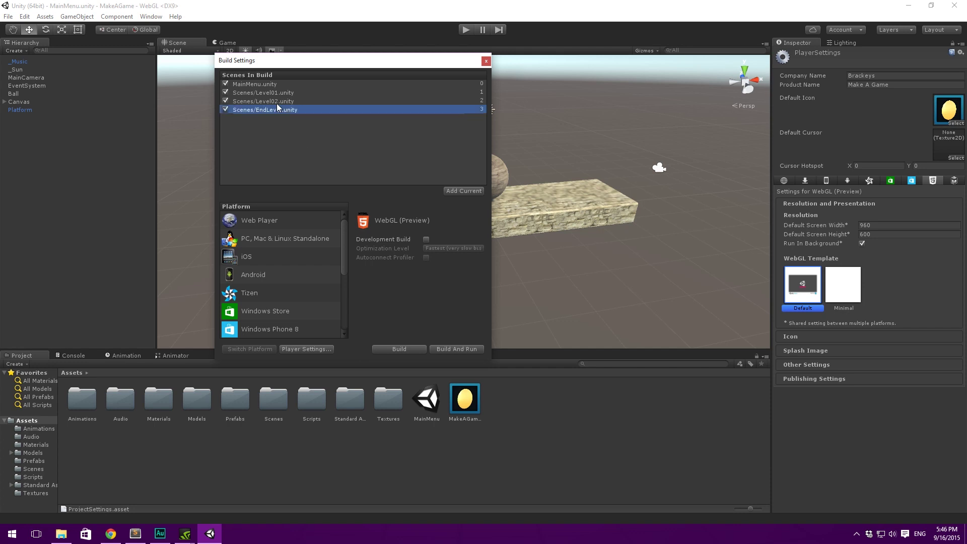
pyautogui.keyDown('shift'); pyautogui.click(270, 85); pyautogui.keyUp('shift')
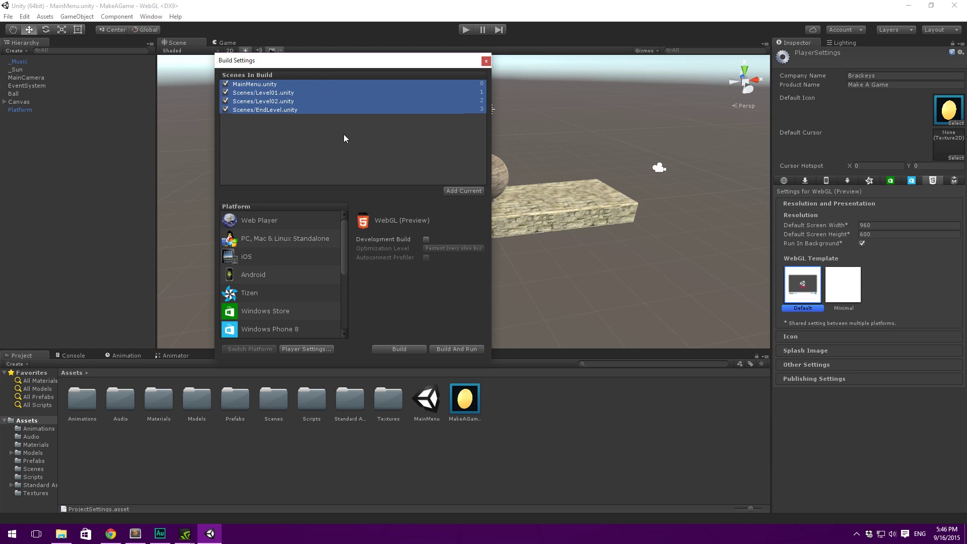
pyautogui.click(866, 418)
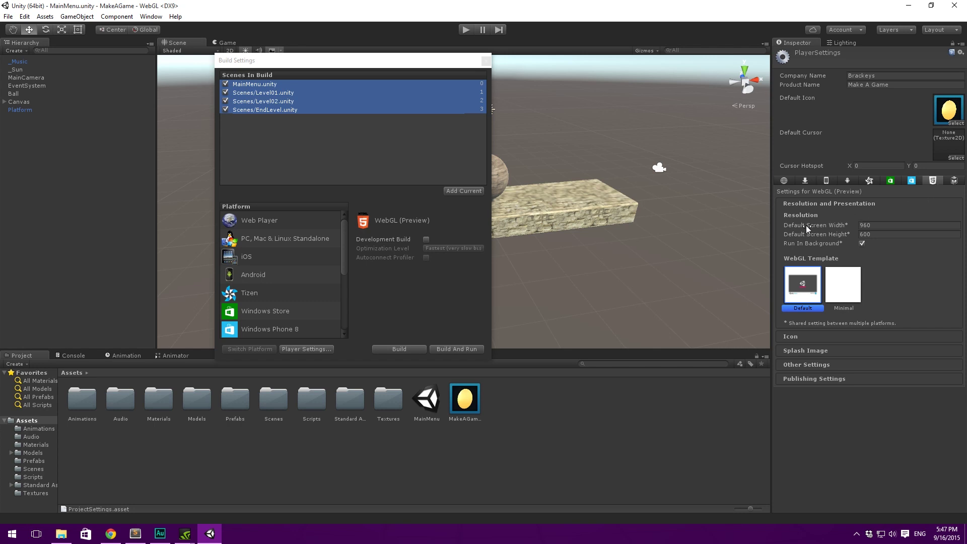
pyautogui.click(909, 227)
pyautogui.press('Tab')
pyautogui.click(879, 417)
# Expand the WebGL player-settings groups, ending with Resolution and Presentation showing 960×600 and Default template
pyautogui.click(799, 334)
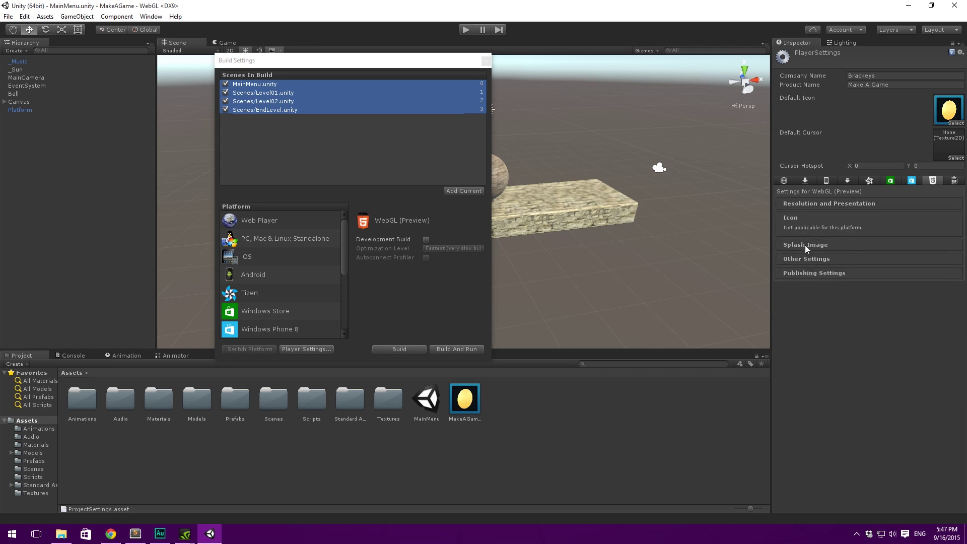
pyautogui.click(805, 245)
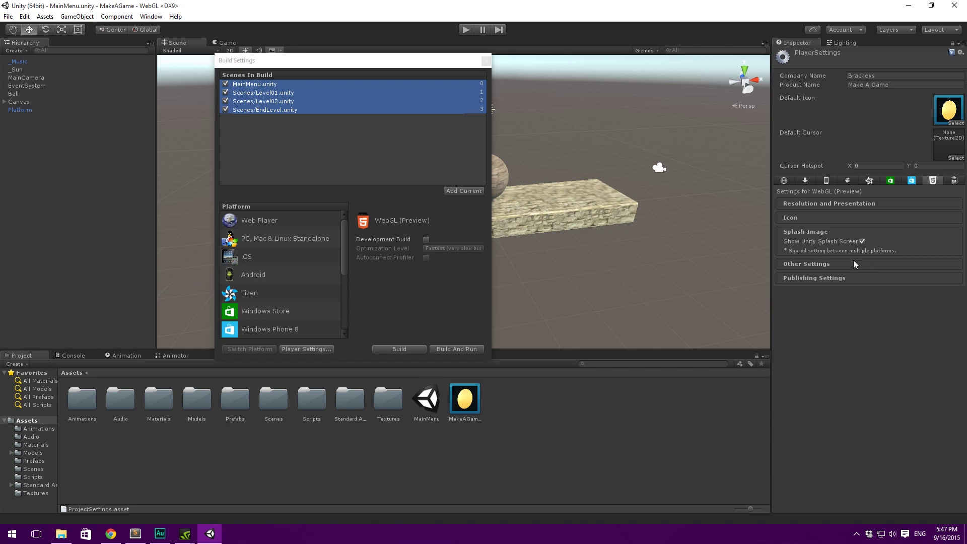
pyautogui.click(827, 266)
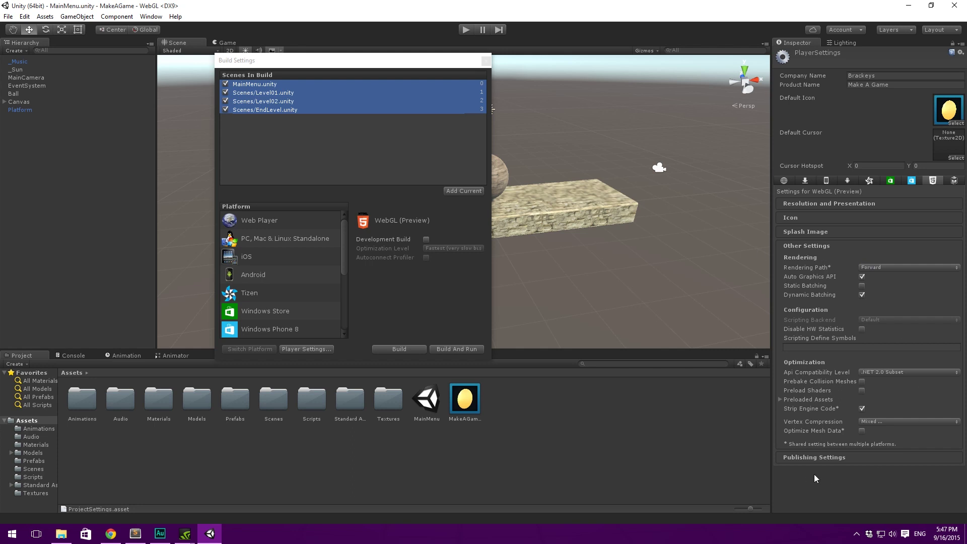
pyautogui.click(828, 454)
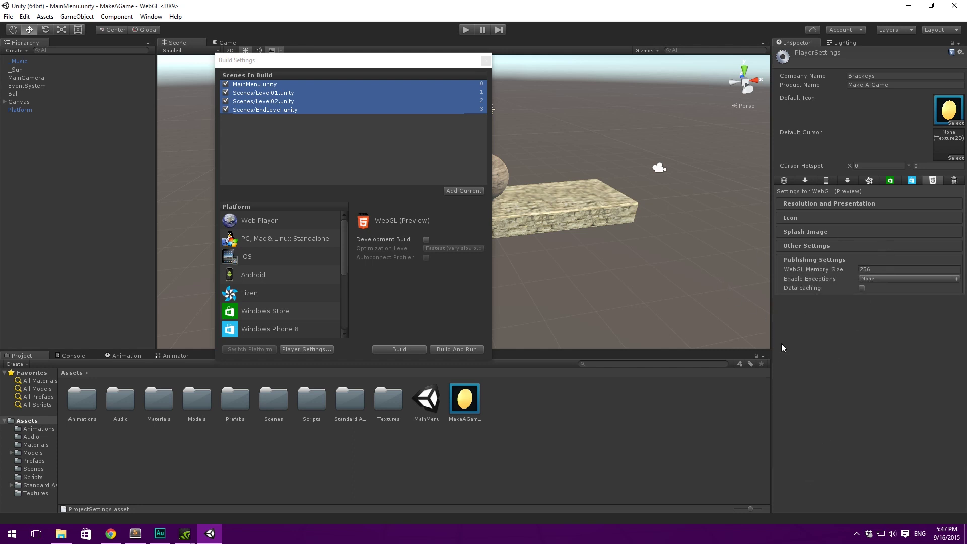
pyautogui.click(829, 204)
pyautogui.click(830, 202)
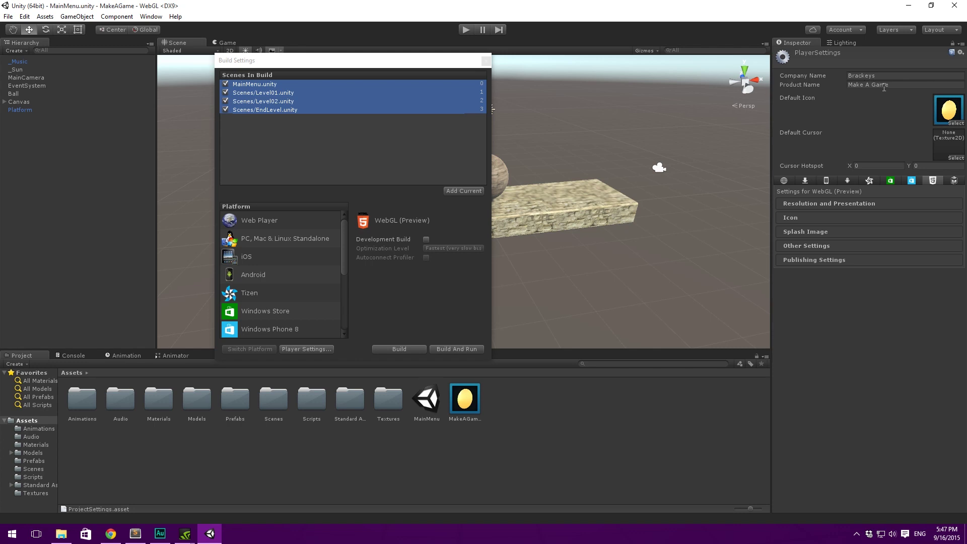
pyautogui.click(858, 203)
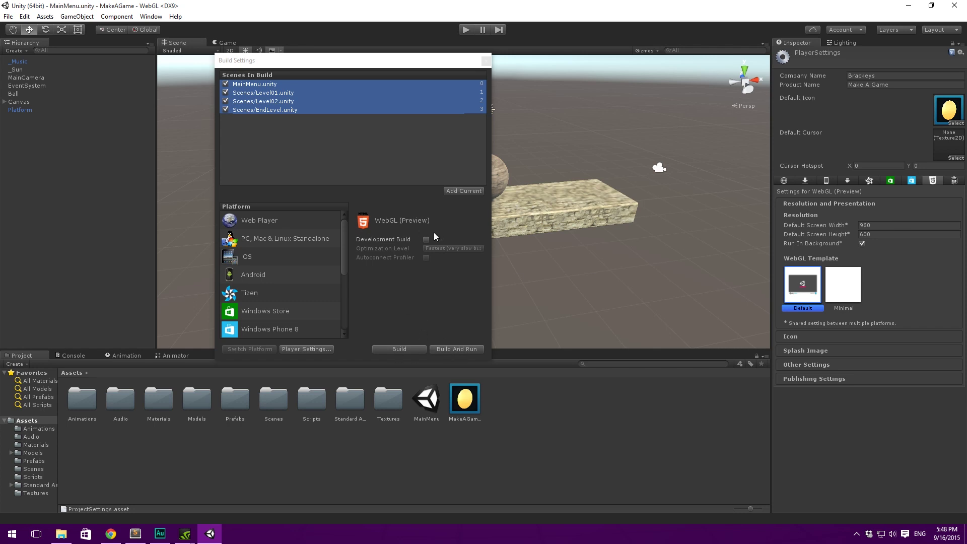
pyautogui.click(456, 349)
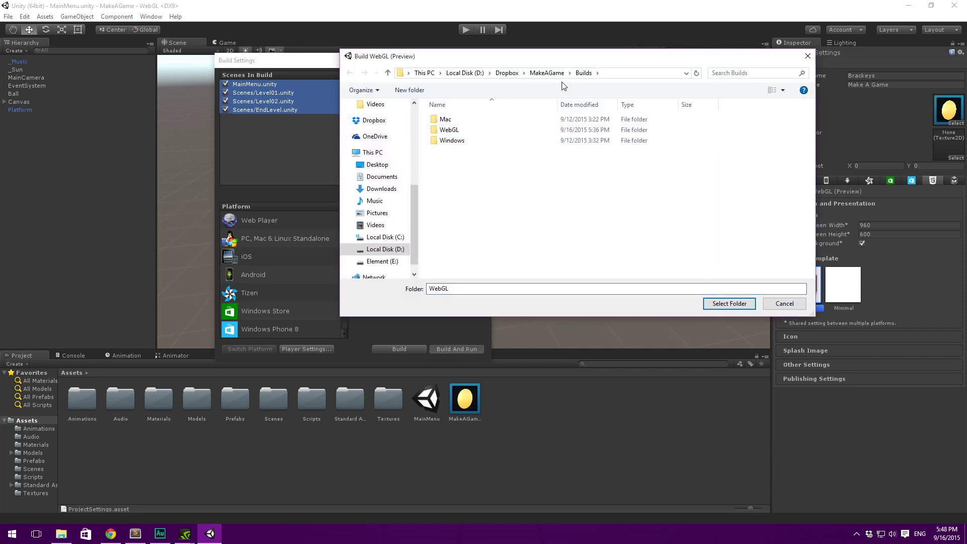
pyautogui.click(548, 73)
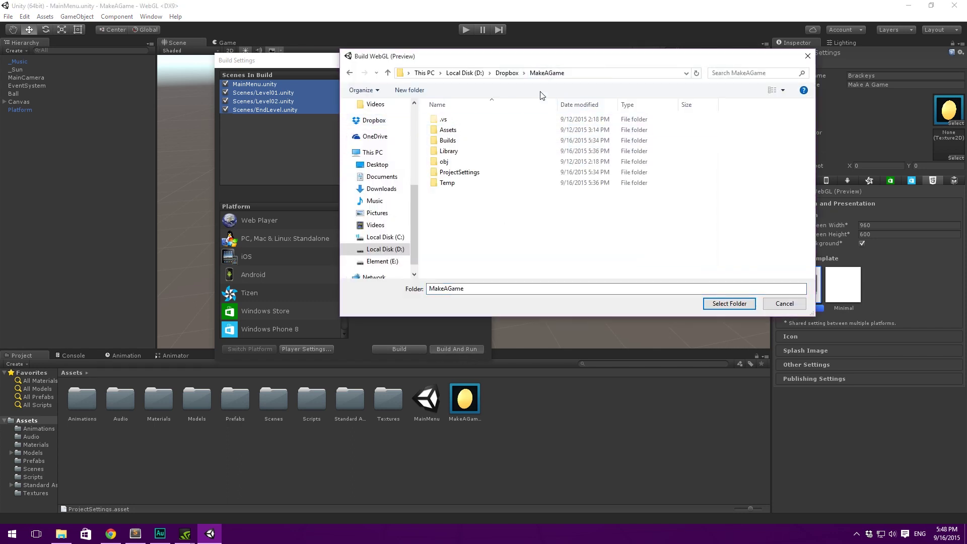
pyautogui.doubleClick(448, 140)
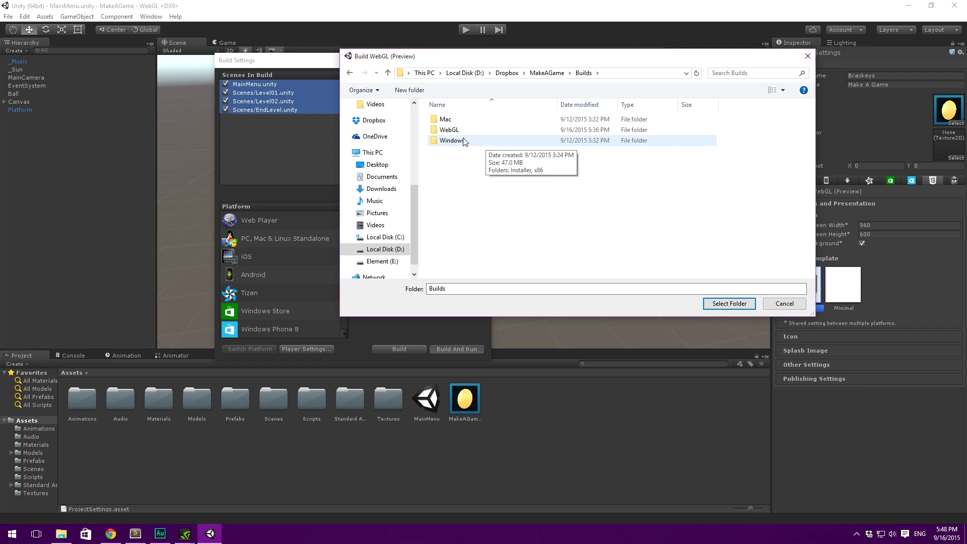
pyautogui.doubleClick(475, 131)
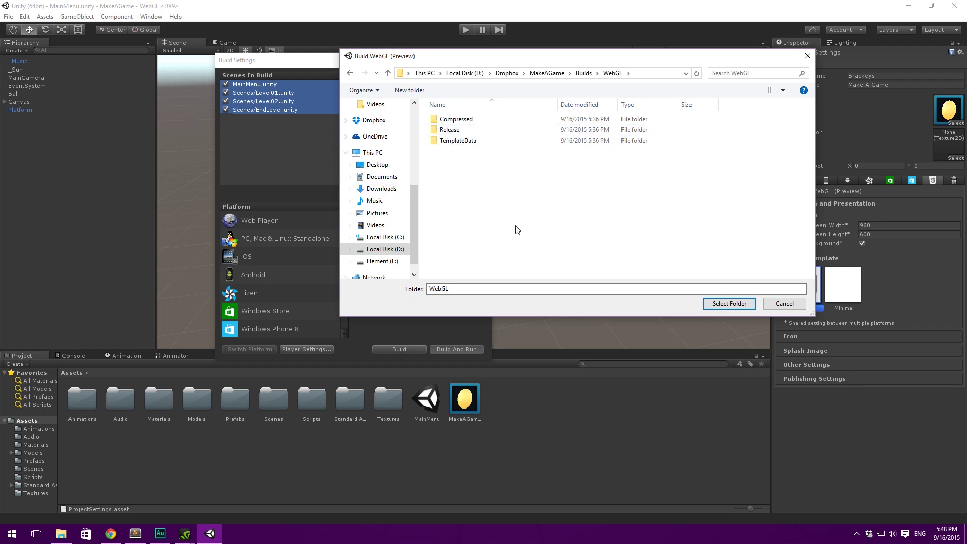
pyautogui.click(790, 303)
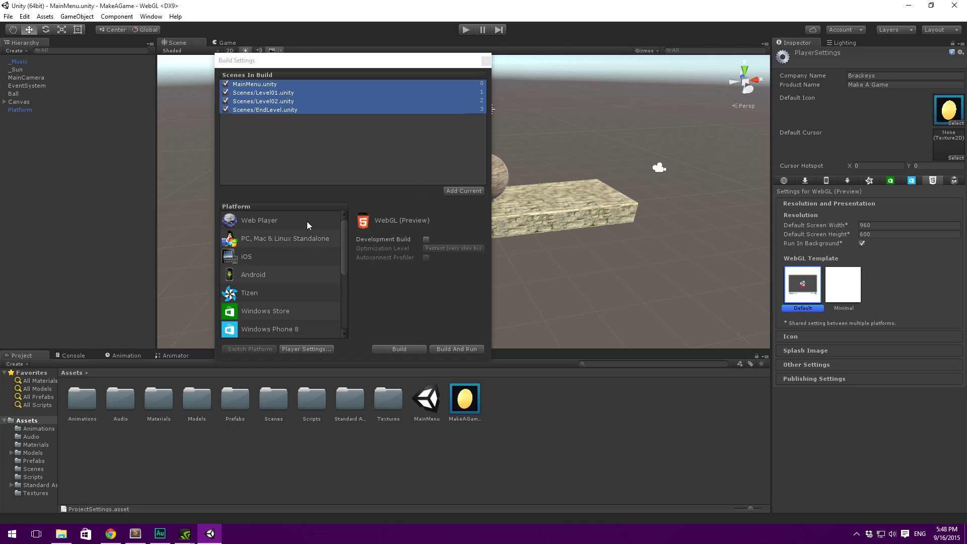
pyautogui.hotkey('alt', 'Tab')
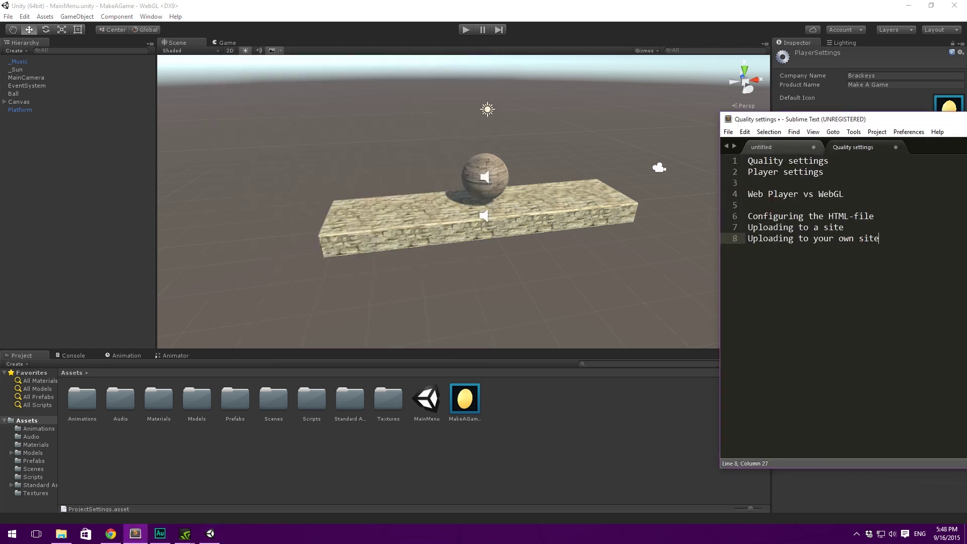
pyautogui.doubleClick(254, 164)
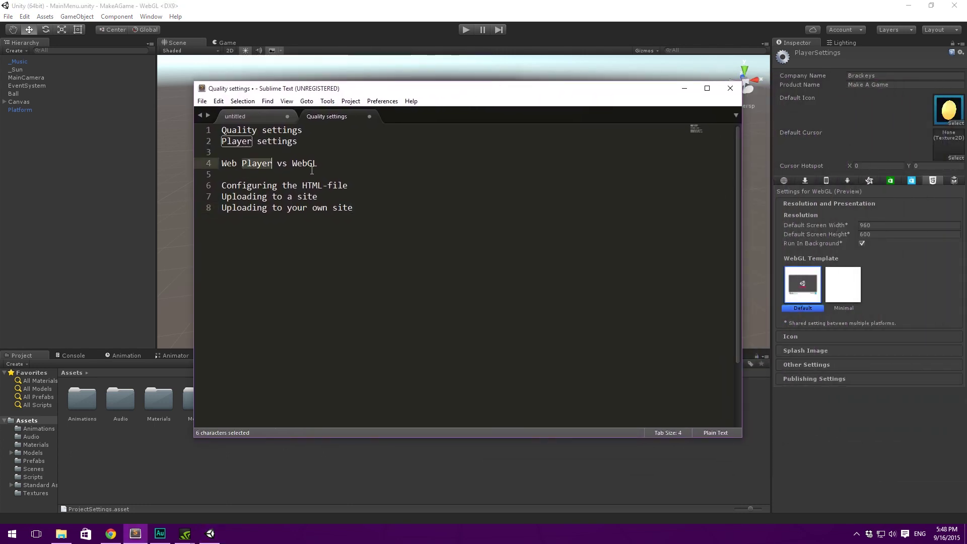
pyautogui.doubleClick(312, 165)
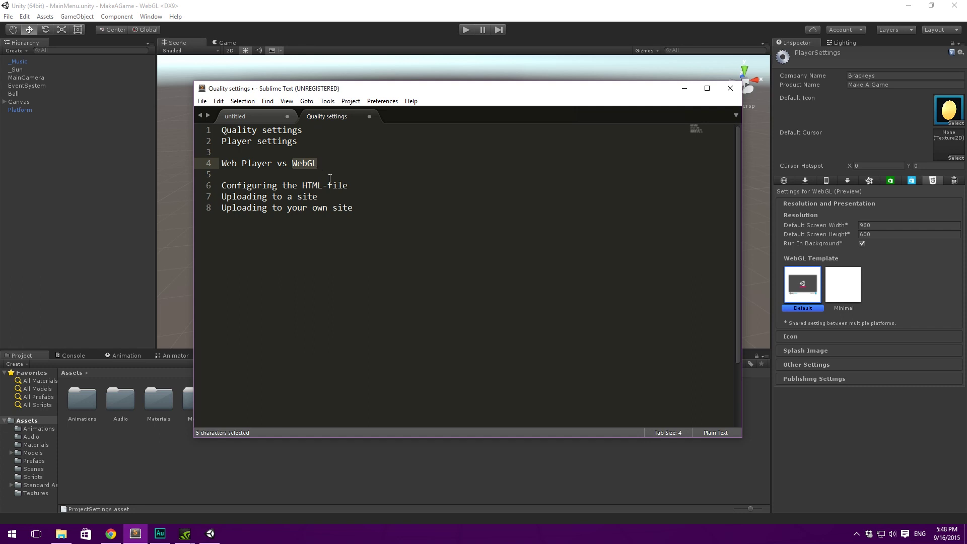
pyautogui.click(290, 154)
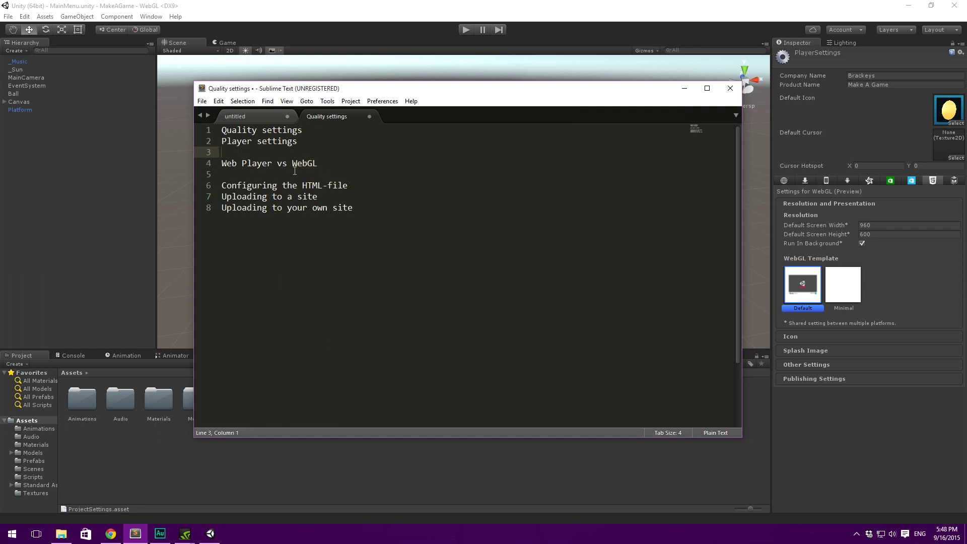
pyautogui.click(356, 161)
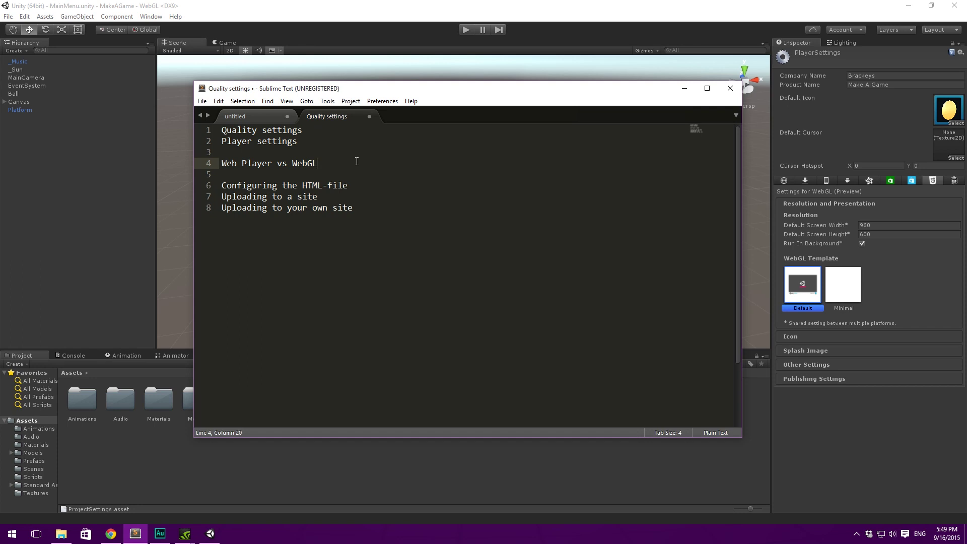
# Select Web Player in Build Settings to show its 960×600 Default WebPlayer settings, then close the window
pyautogui.hotkey('alt', 'Tab')
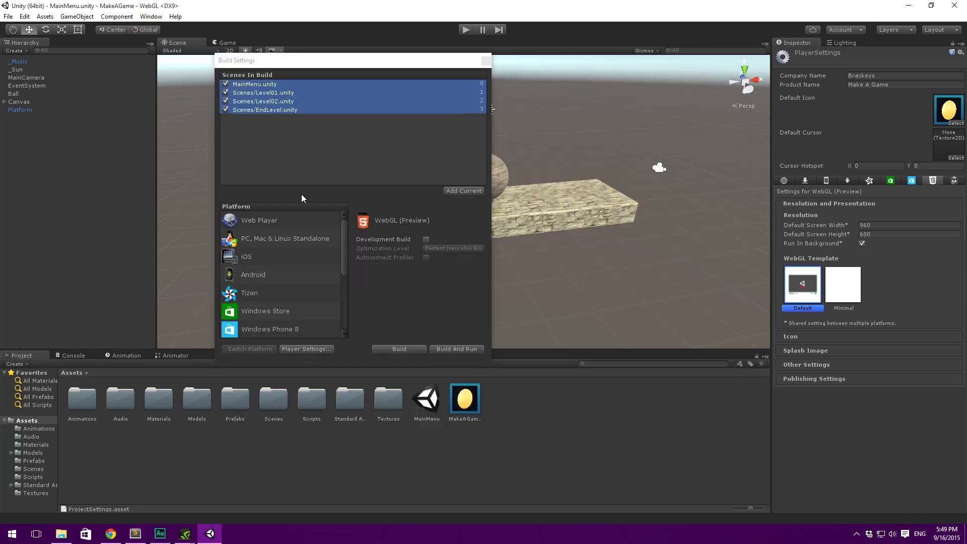
pyautogui.click(291, 222)
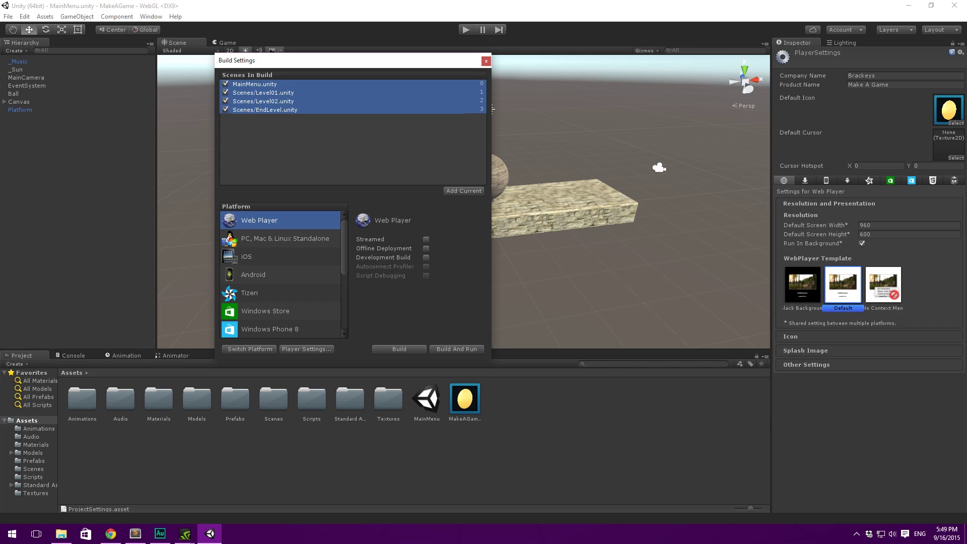
pyautogui.hotkey('alt', 'Tab')
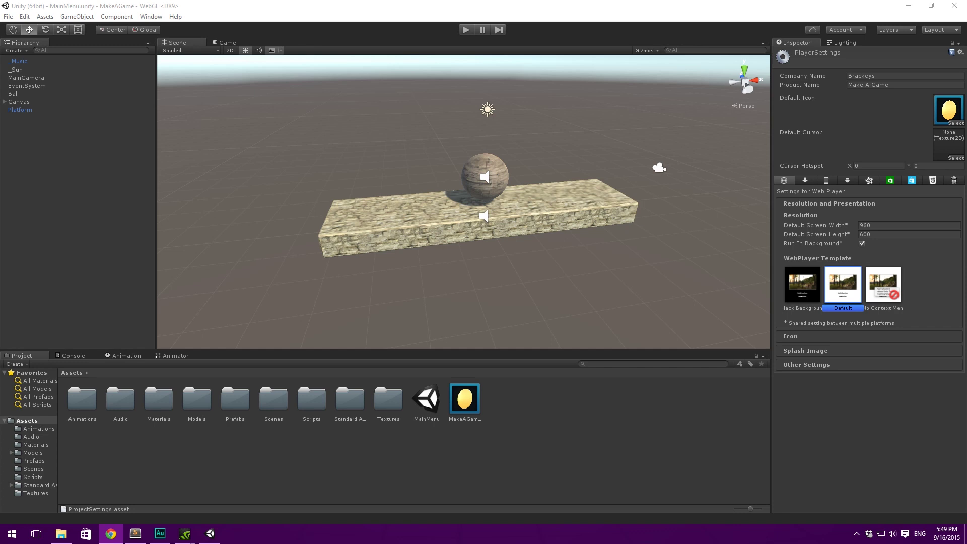
# Add an NPAPI note on line 6 below 'Web Player vs WebGL' in Sublime Text
pyautogui.hotkey('alt', 'Tab')
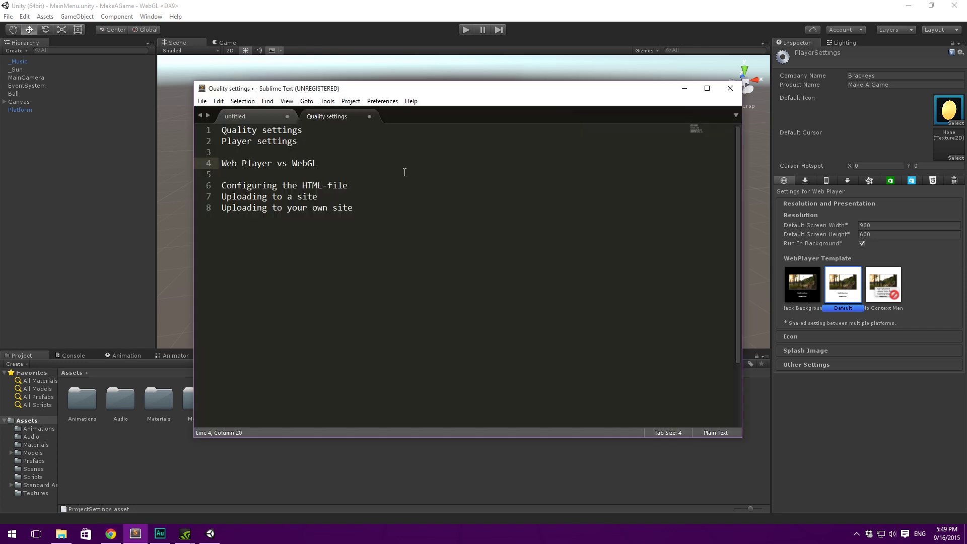
pyautogui.press('Delete')
pyautogui.press('Return')
pyautogui.press('Return')
pyautogui.press('Return')
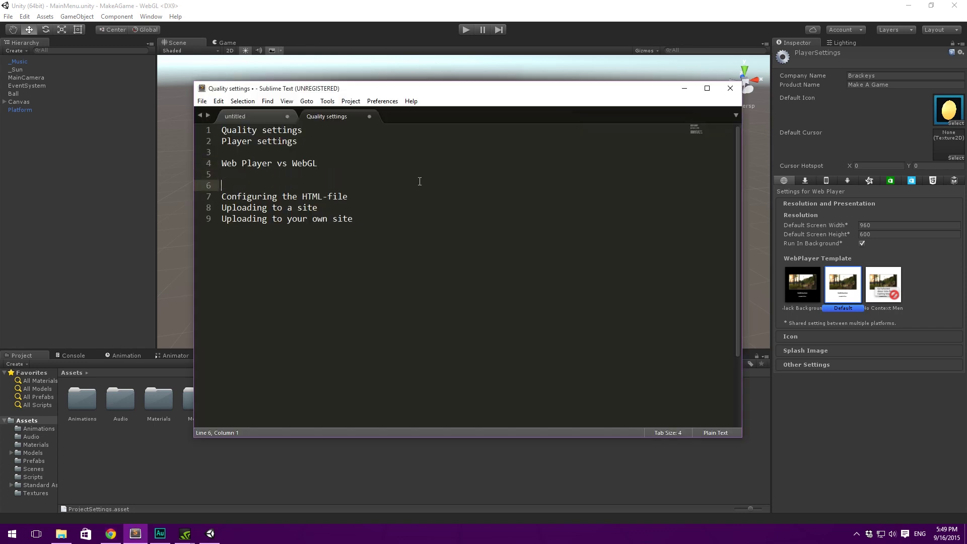
pyautogui.press('Up')
pyautogui.write('NPAPI')
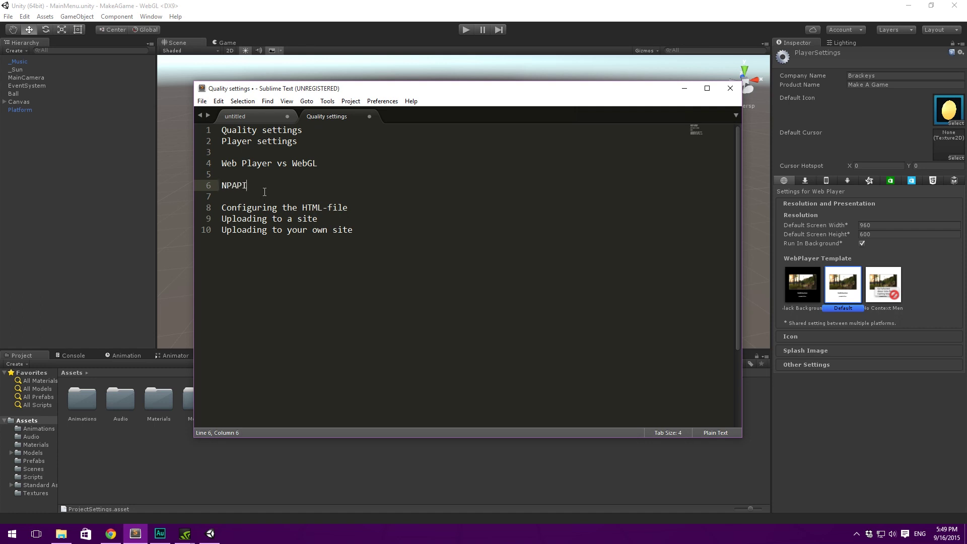
# Select NPAPI on line 6, then the words 'Web Player' on line 4
pyautogui.moveTo(247, 185); pyautogui.dragTo(220, 186)
pyautogui.hotkey('shift', 'Right')
pyautogui.hotkey('shift', 'Right')
pyautogui.hotkey('shift', 'Right')
pyautogui.click(216, 152)
pyautogui.moveTo(272, 163); pyautogui.dragTo(202, 165)
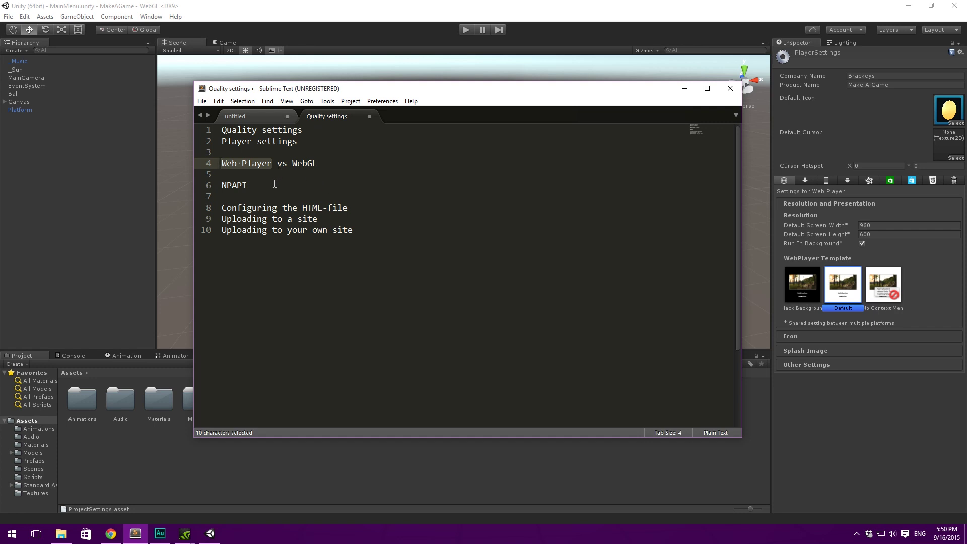
# Delete the NPAPI note with its blank line, then move the notes window to the right
pyautogui.moveTo(248, 185); pyautogui.dragTo(213, 188)
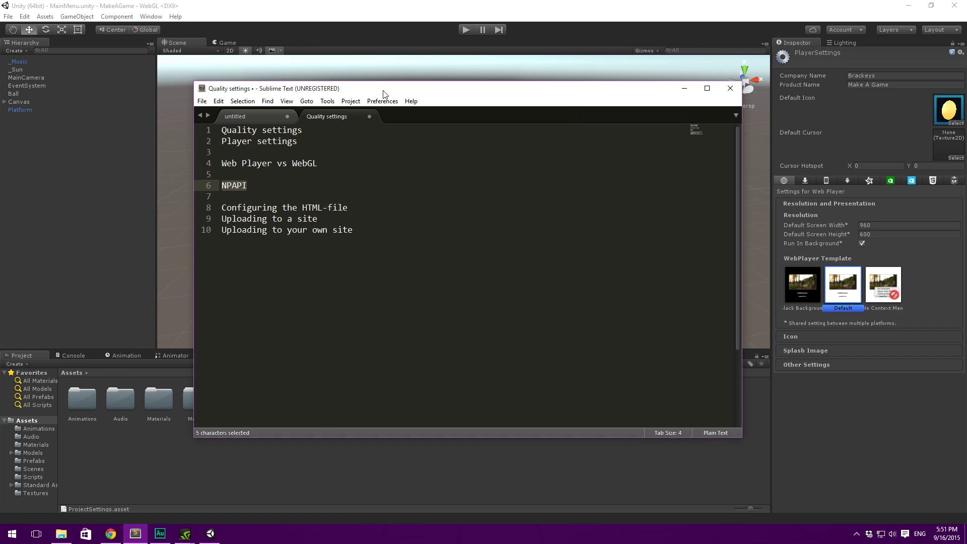
pyautogui.press('BackSpace')
pyautogui.press('BackSpace')
pyautogui.press('BackSpace')
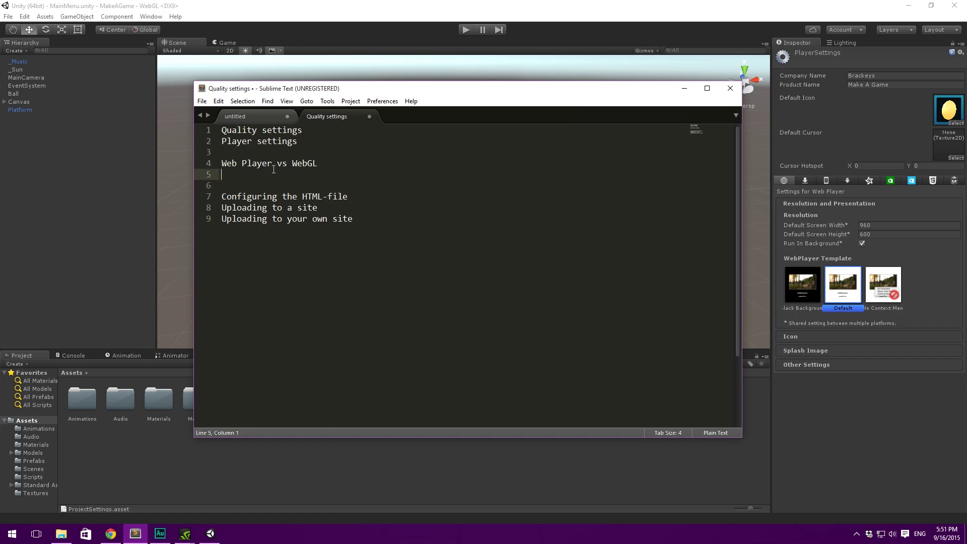
pyautogui.doubleClick(316, 163)
pyautogui.click(317, 164)
pyautogui.doubleClick(305, 164)
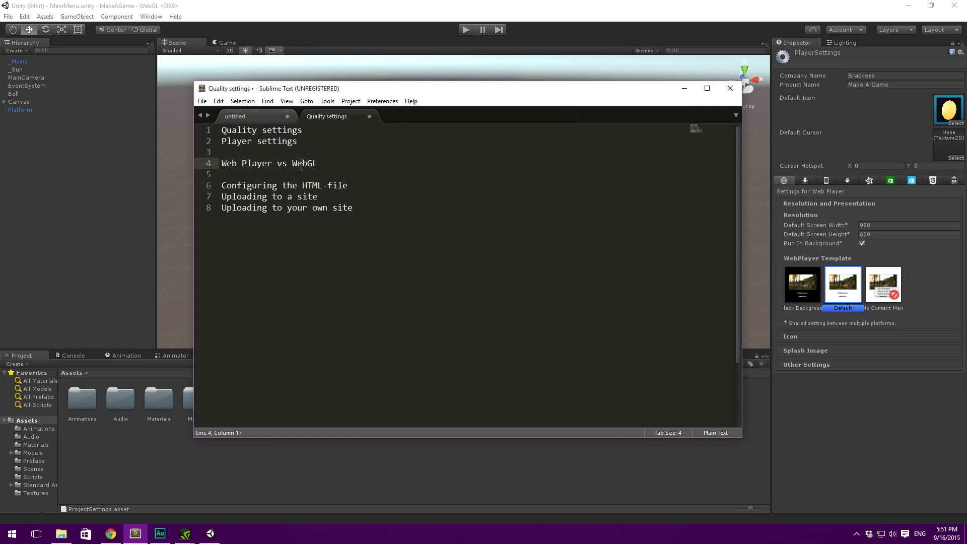
pyautogui.moveTo(443, 95); pyautogui.dragTo(566, 97)
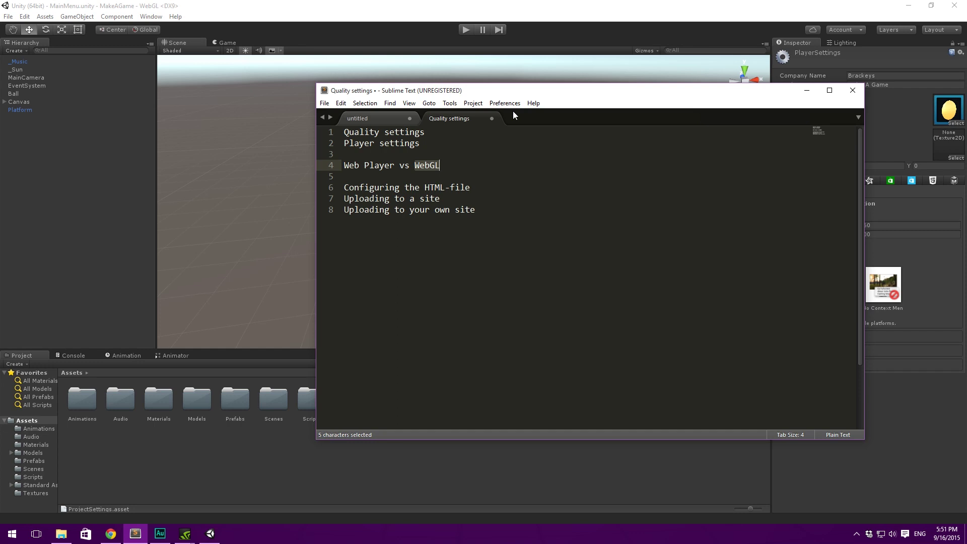
# Open index.html from Builds\WebGL, then bring forward the Unity manual page on WebGL builds
pyautogui.hotkey('alt', 'Tab')
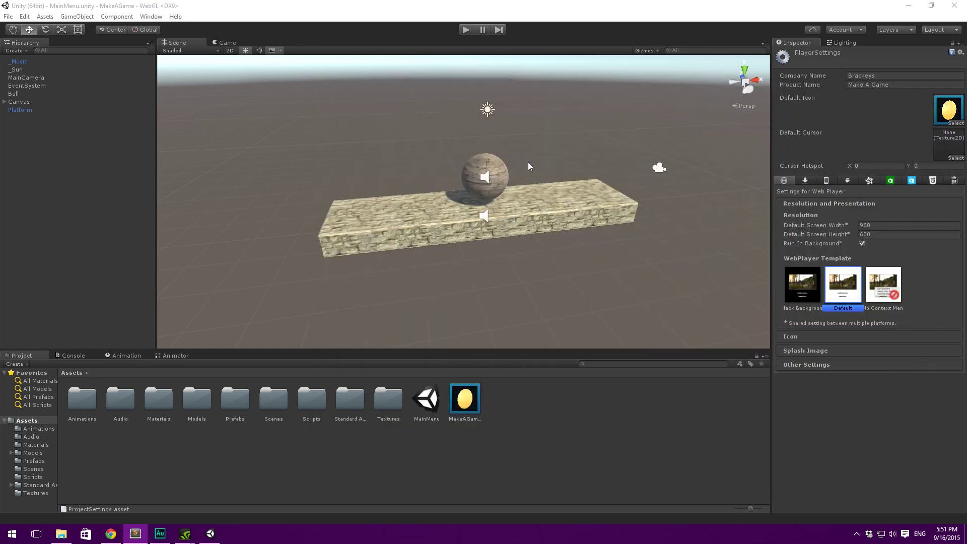
pyautogui.click(61, 533)
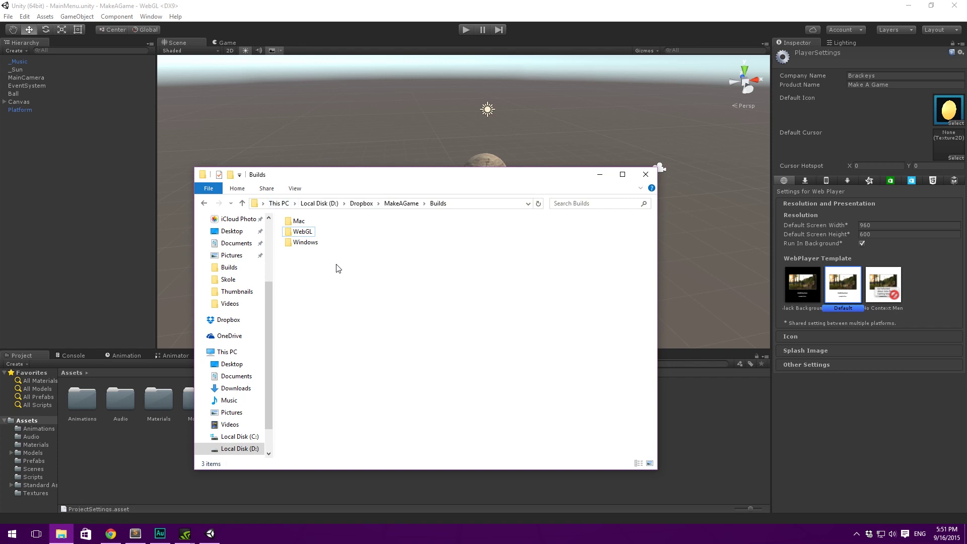
pyautogui.doubleClick(302, 231)
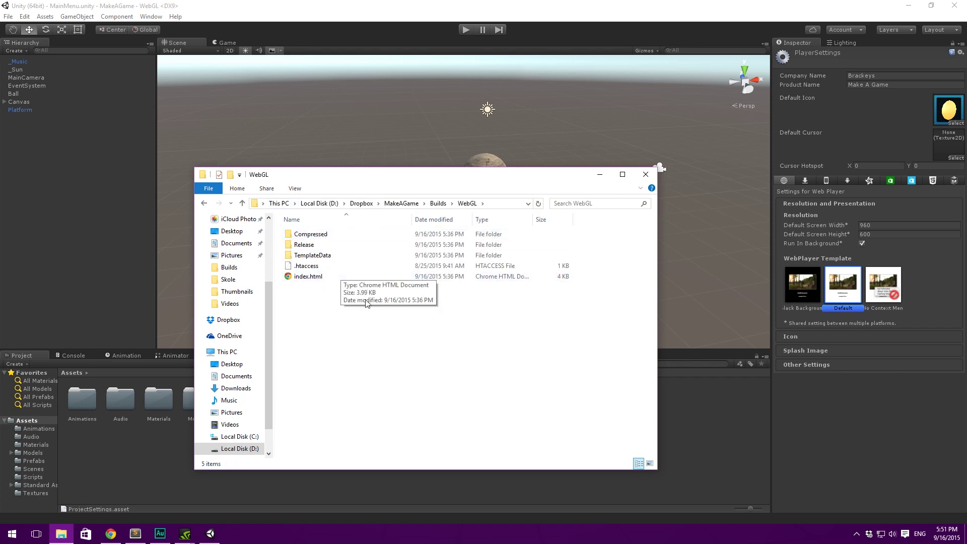
pyautogui.doubleClick(327, 279)
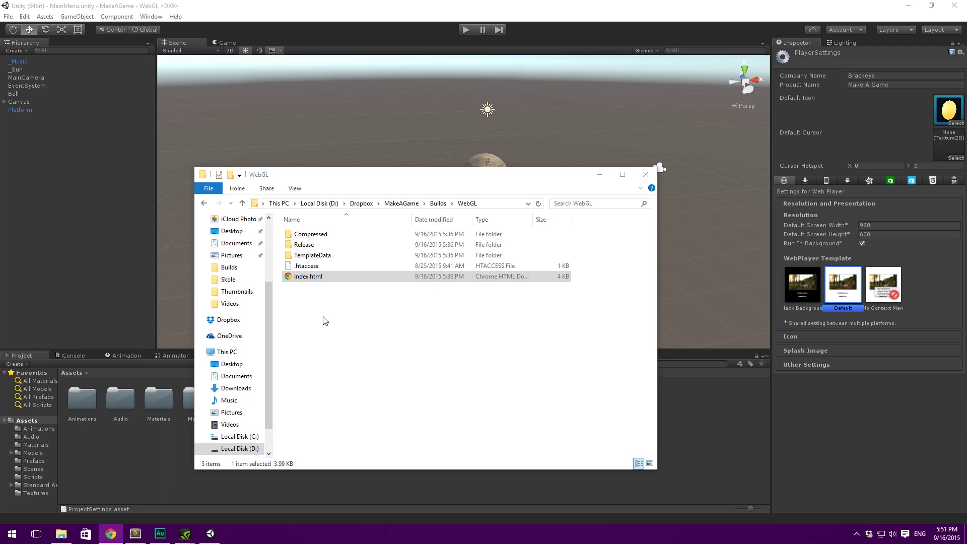
pyautogui.rightClick(333, 280)
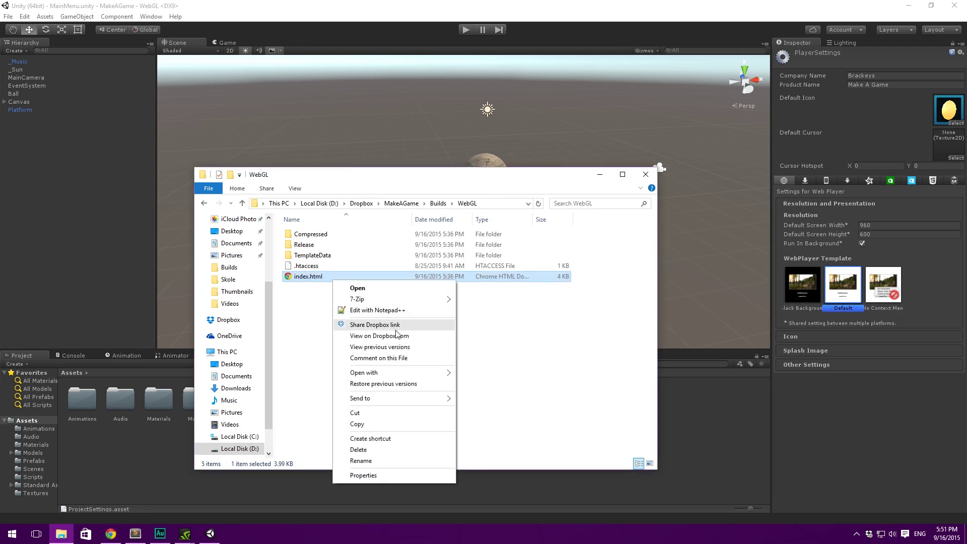
pyautogui.click(369, 289)
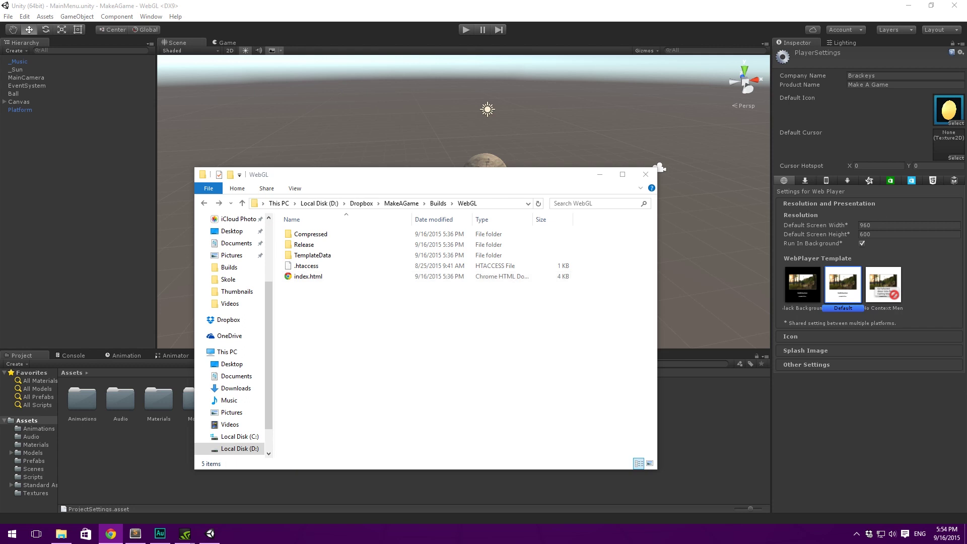
pyautogui.click(575, 392)
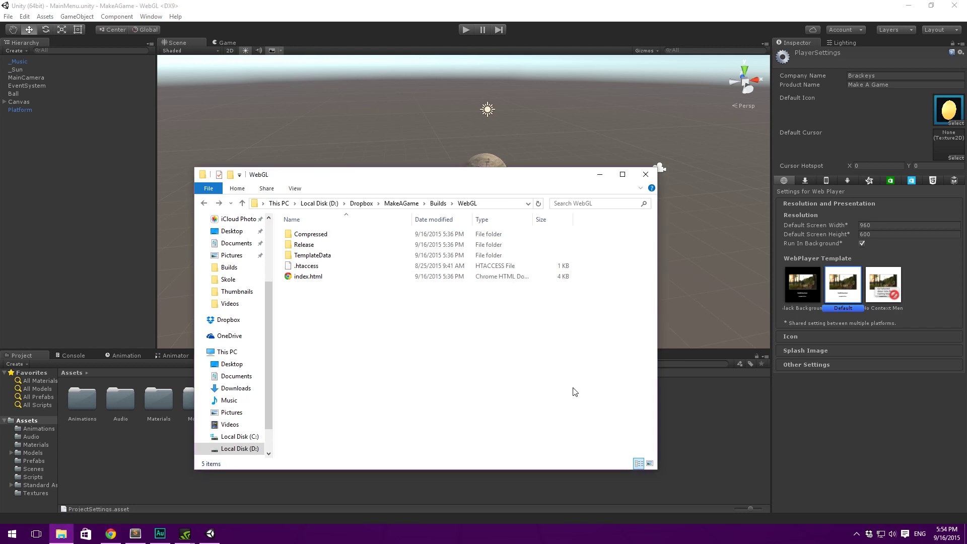
pyautogui.click(110, 533)
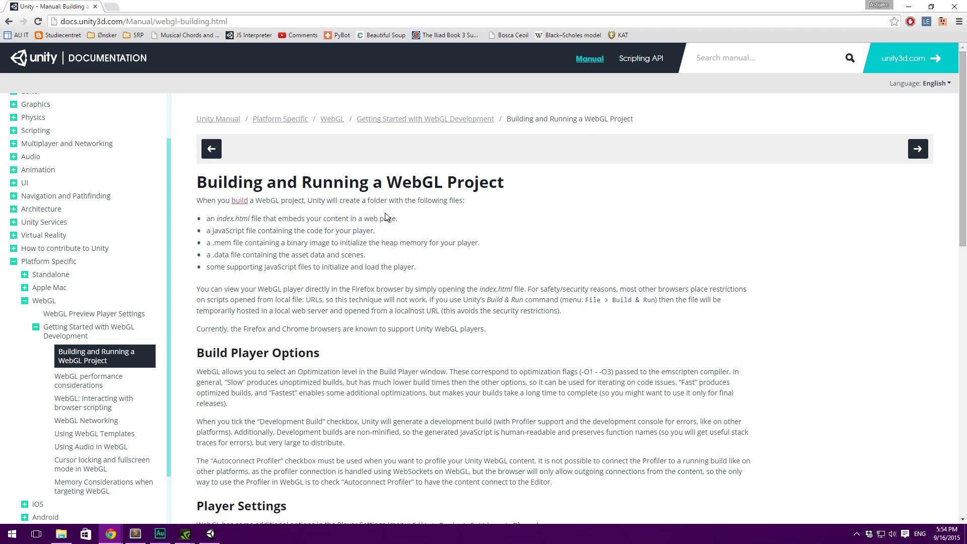
# Read the Building and Running a WebGL Project page, then restore it over the Unity editor
pyautogui.scroll(-1, 320, 367)
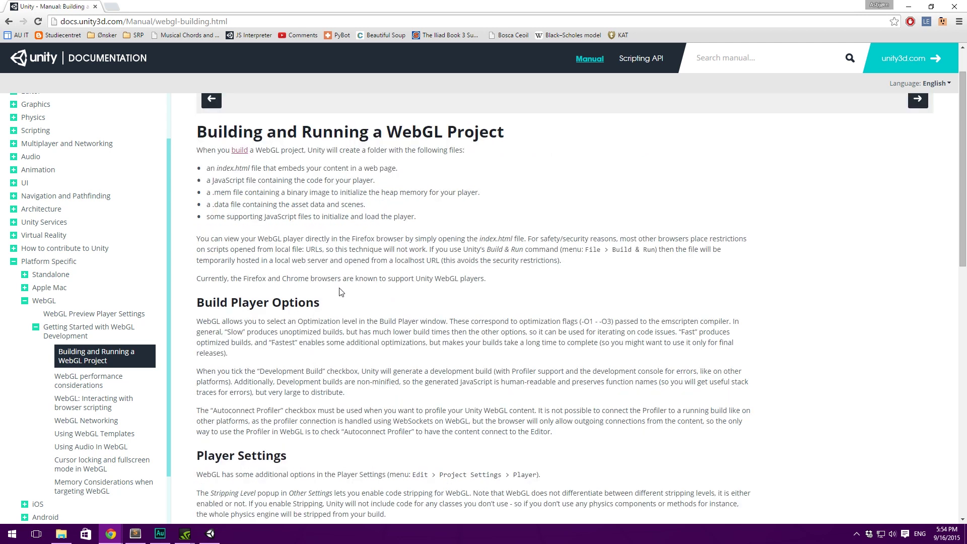
pyautogui.scroll(-1, 375, 303)
pyautogui.scroll(1, 250, 230)
pyautogui.press('super+Down')
pyautogui.press('super+Down')
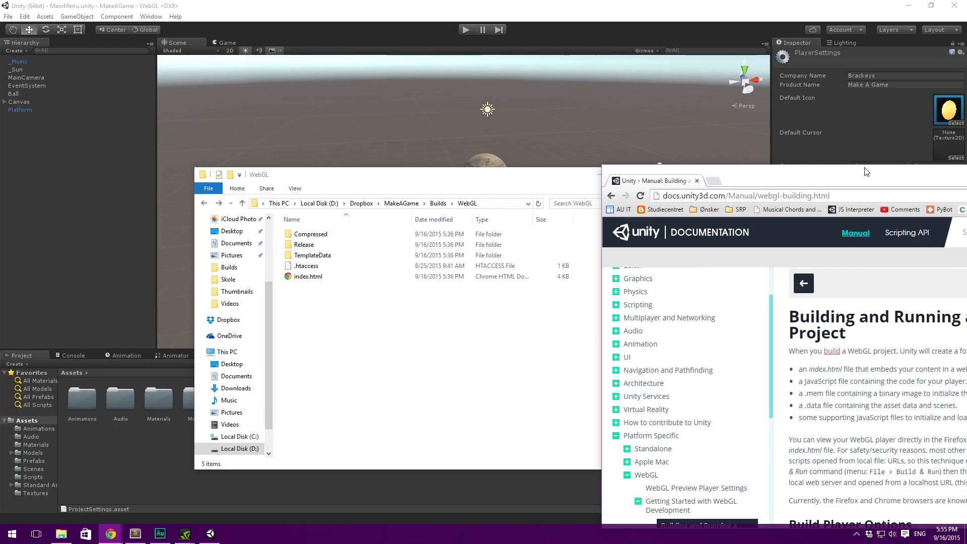
pyautogui.press('super+Down')
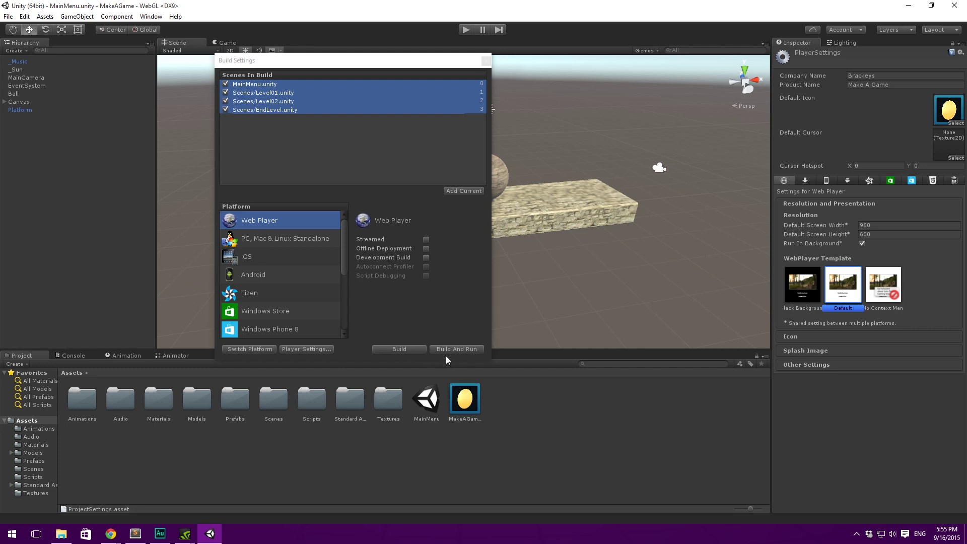
pyautogui.click(113, 537)
pyautogui.moveTo(114, 538)
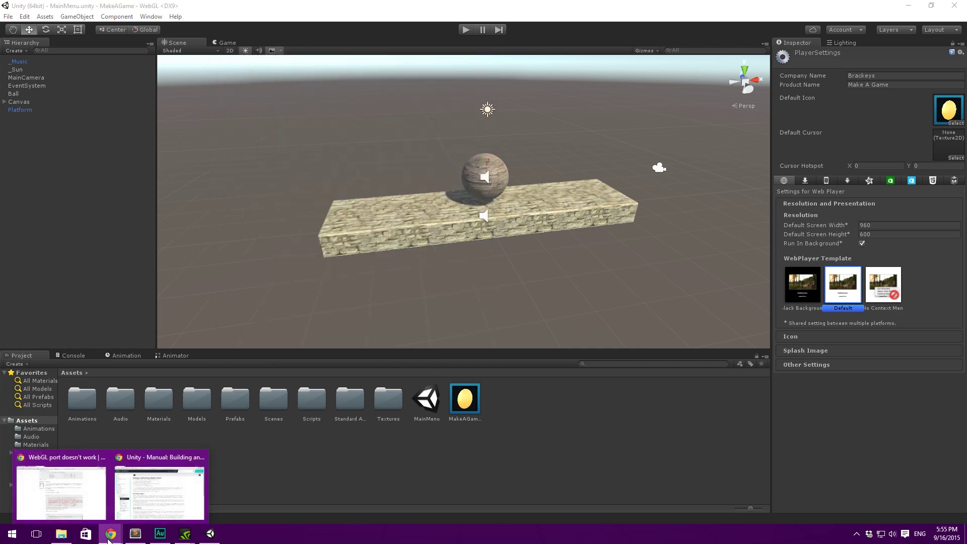
pyautogui.click(212, 536)
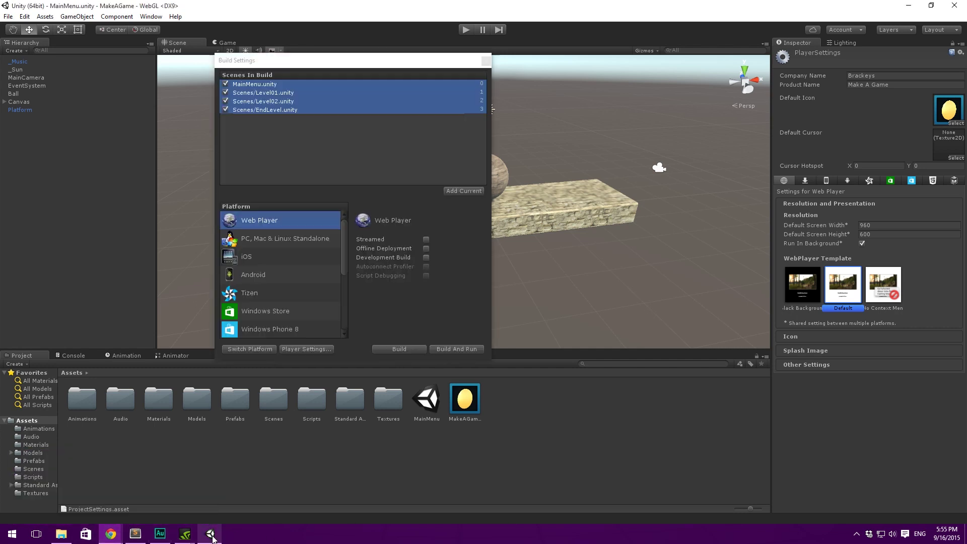
pyautogui.click(111, 534)
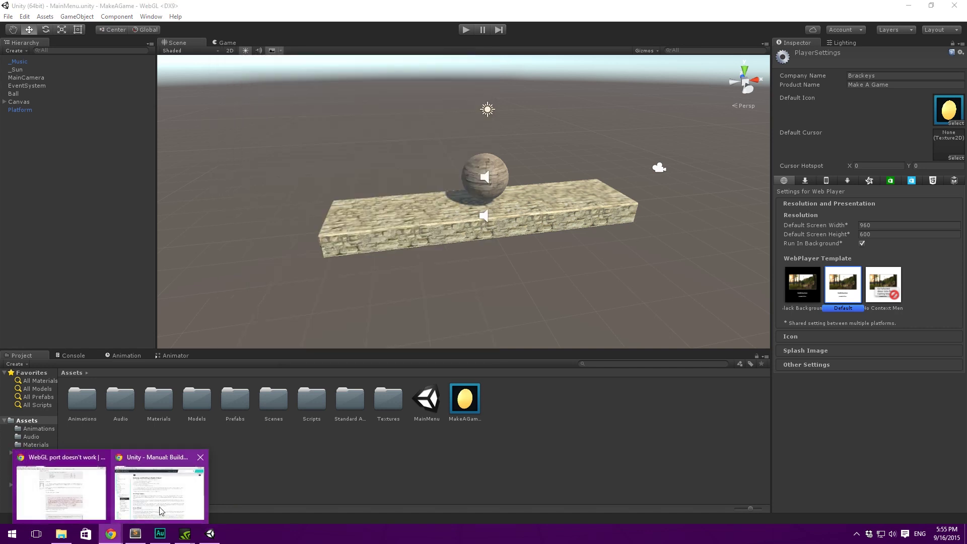
pyautogui.click(159, 510)
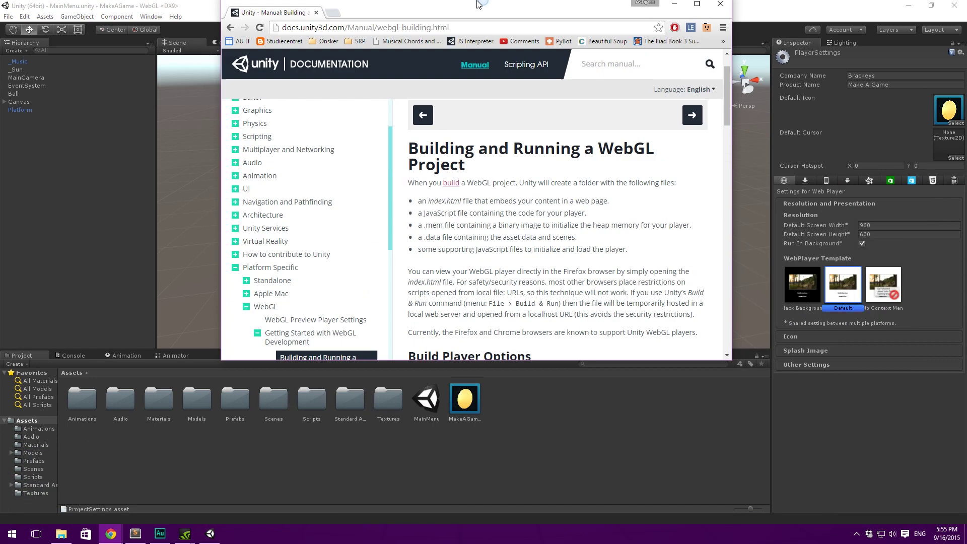
# Maximize Chrome and load localhost:54915 in a new tab
pyautogui.doubleClick(479, 4)
pyautogui.click(112, 8)
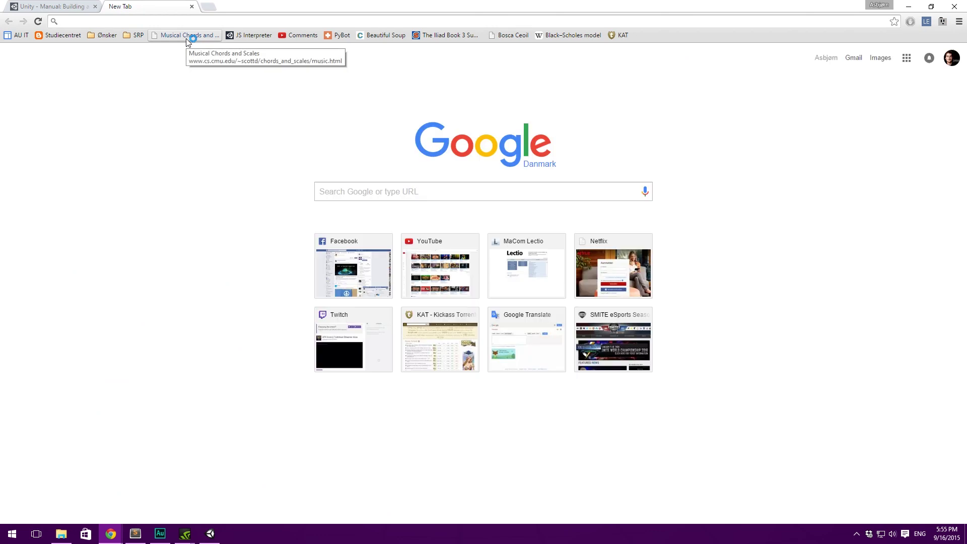
pyautogui.write('localhost:54915')
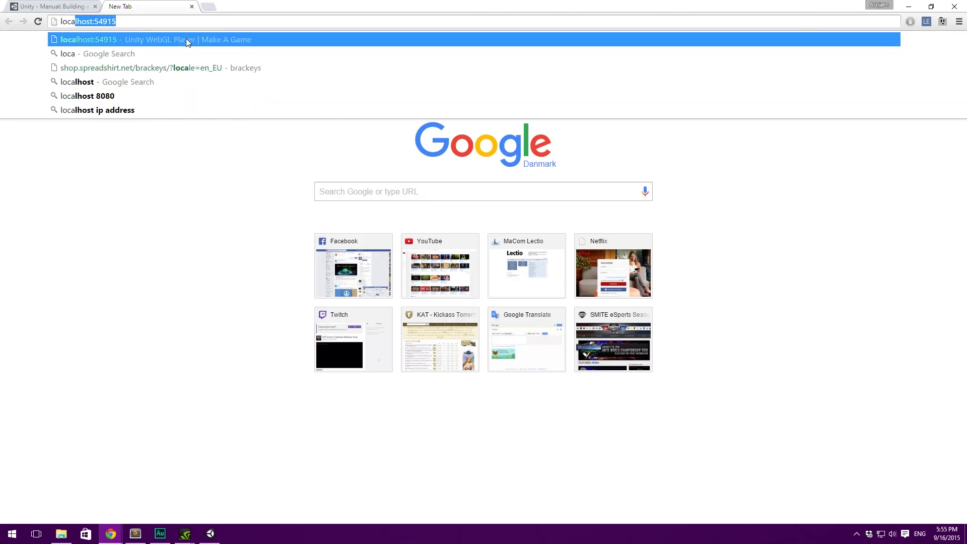
pyautogui.press('End')
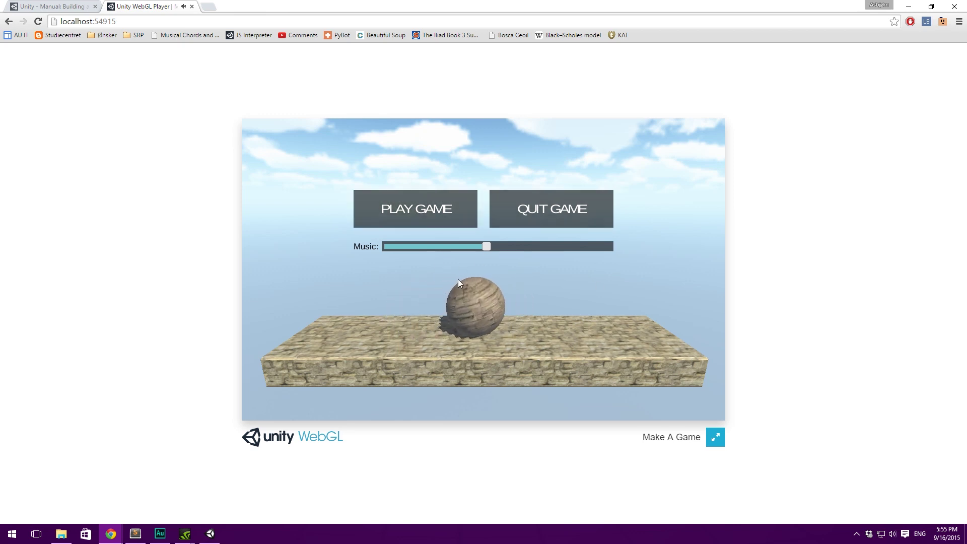
# Start the game and play the first level in fullscreen, rolling and jumping to collect one coin
pyautogui.click(408, 201)
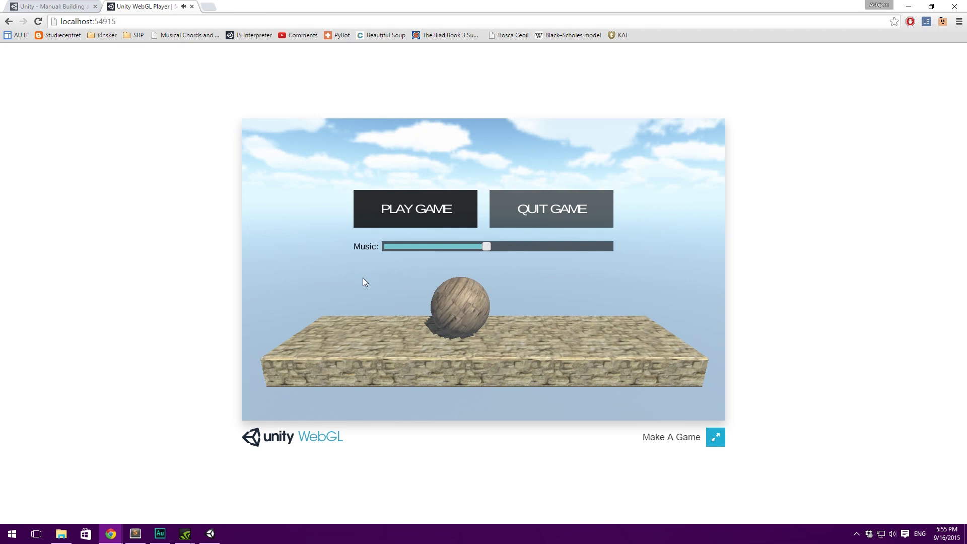
pyautogui.press('Right')
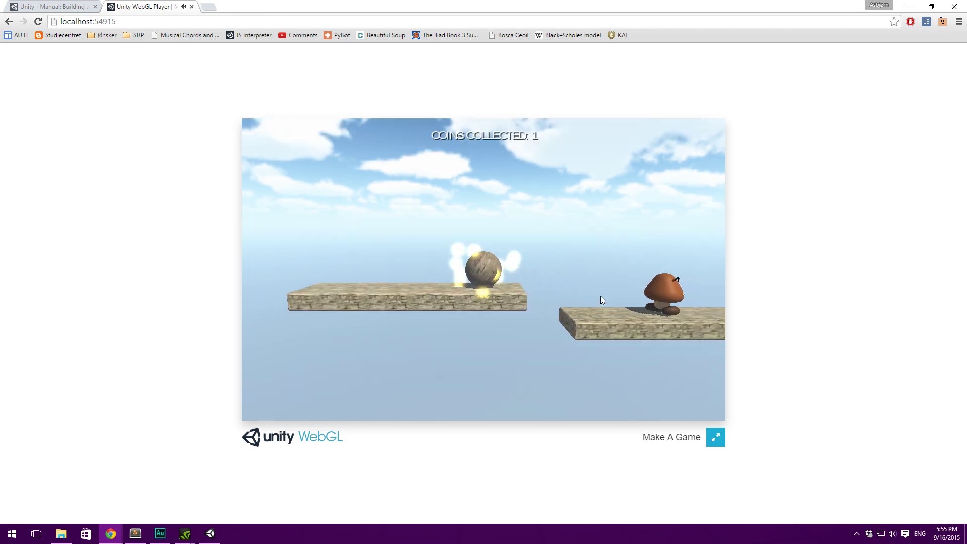
pyautogui.click(714, 437)
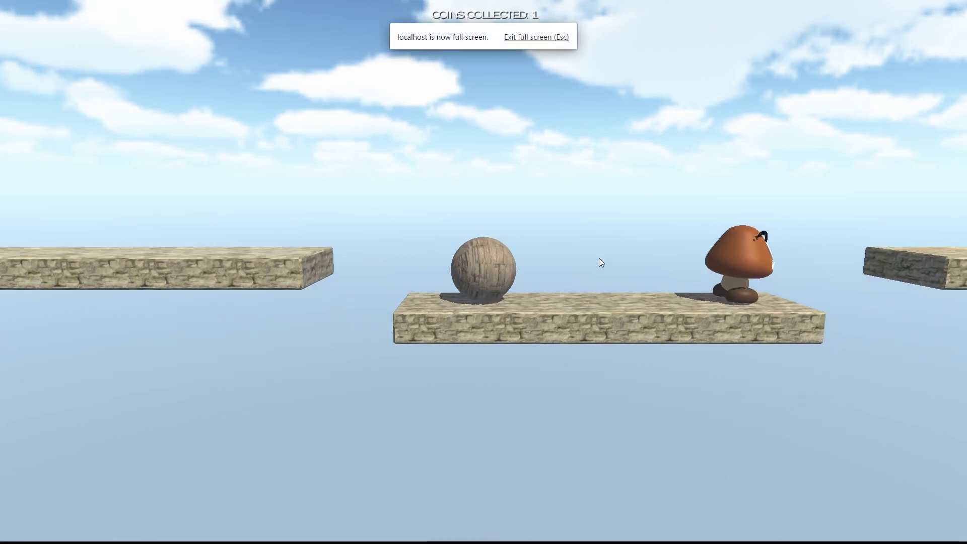
pyautogui.press('space')
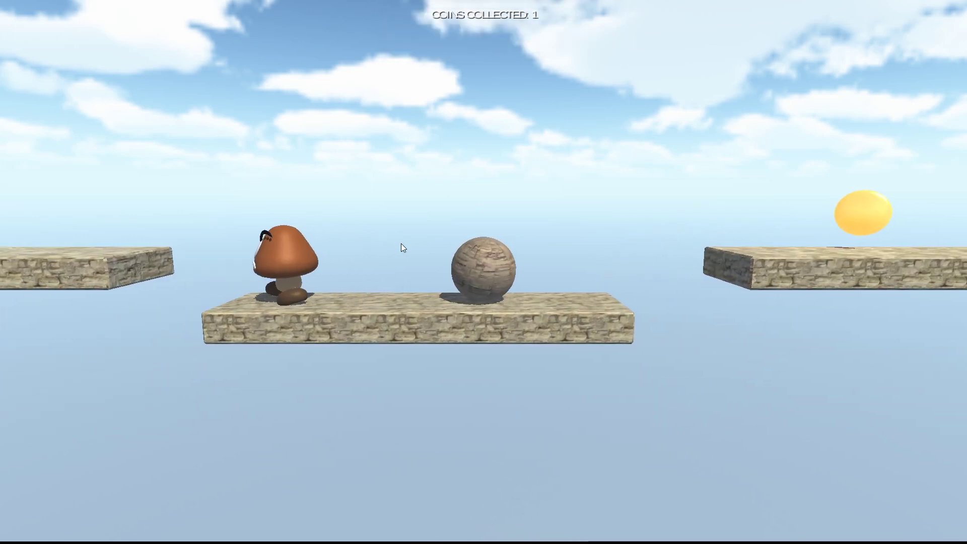
pyautogui.press('space')
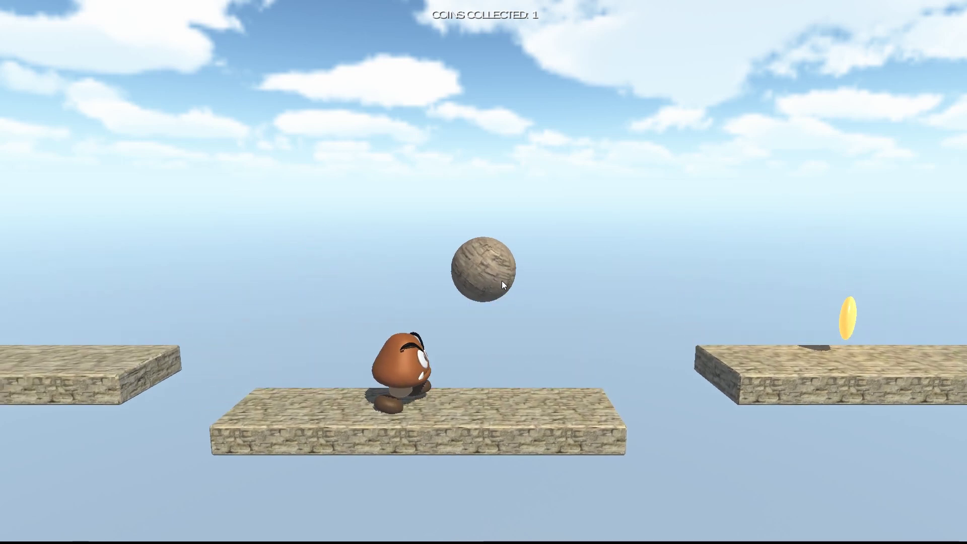
pyautogui.press('Left')
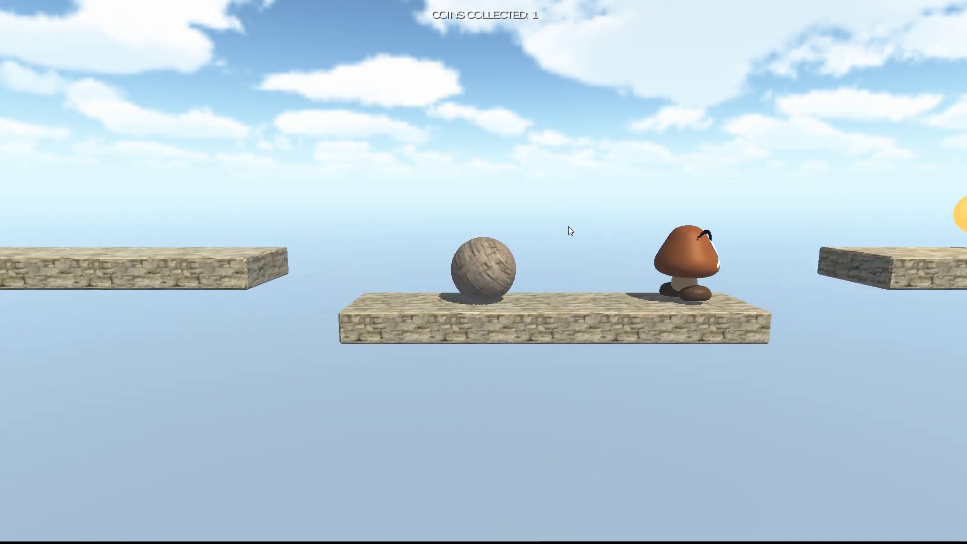
pyautogui.press('Right')
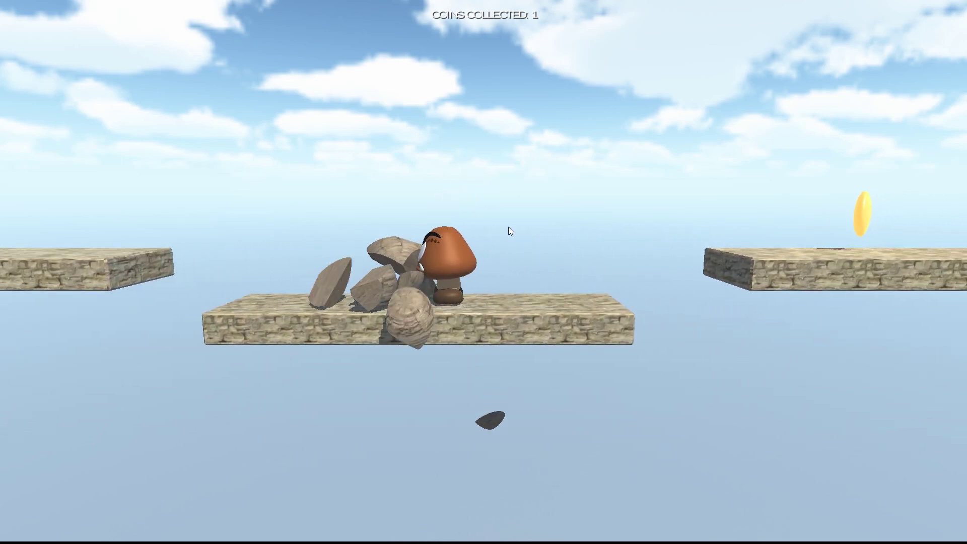
pyautogui.press('Escape')
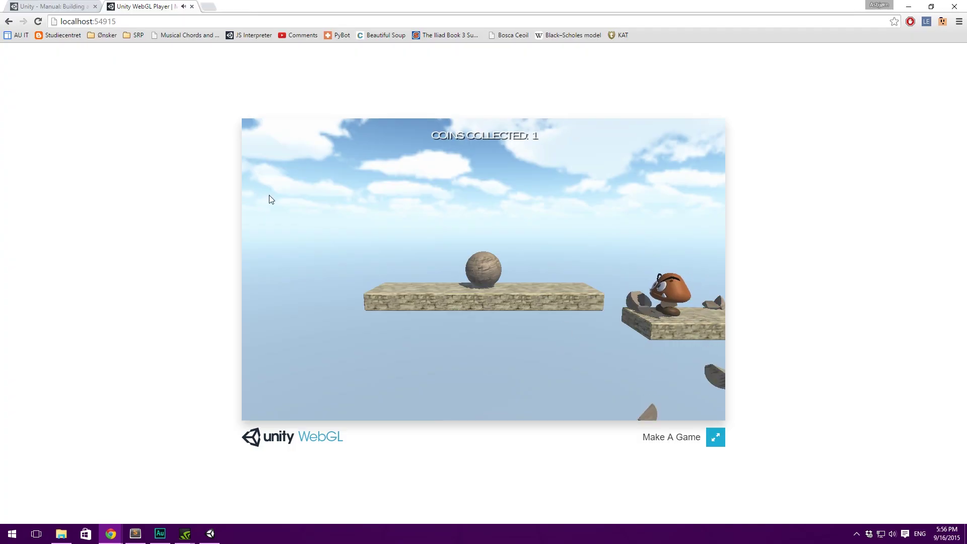
# Close the WebGL Player tab, test Builds\WebGL\index.html in Firefox, then close Firefox
pyautogui.click(191, 6)
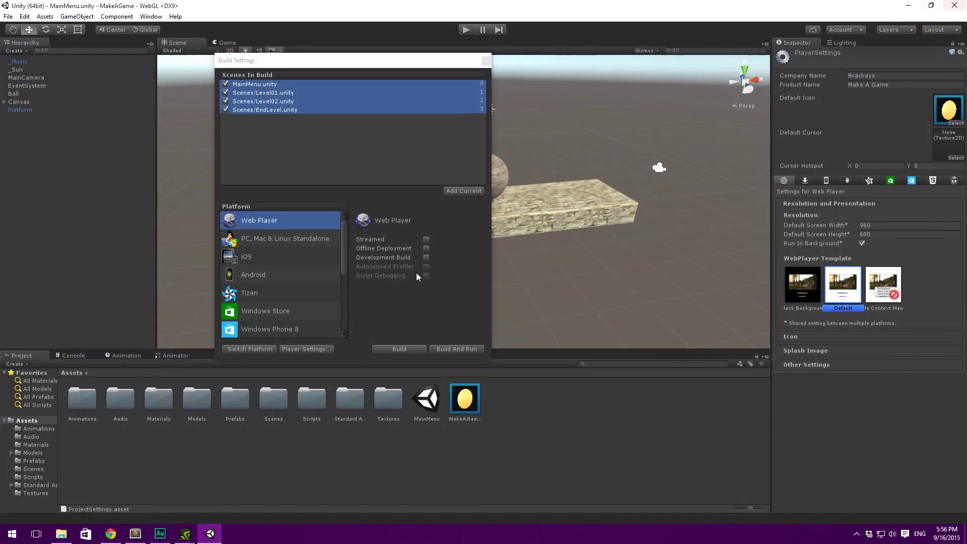
pyautogui.click(61, 534)
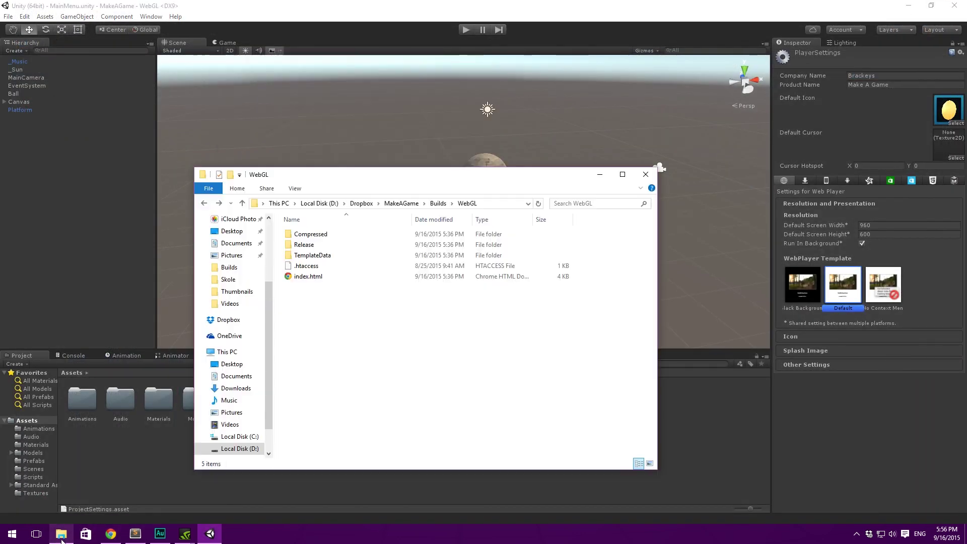
pyautogui.click(346, 279)
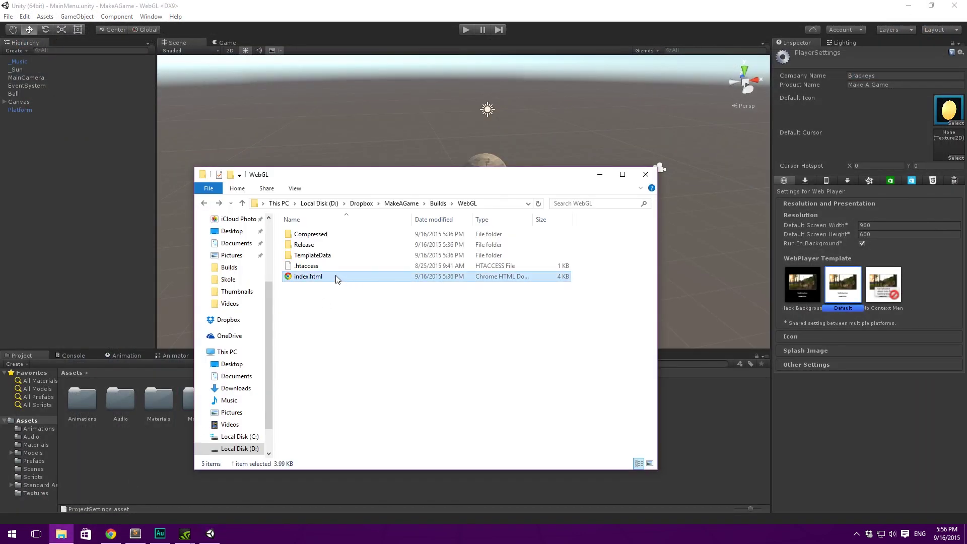
pyautogui.rightClick(332, 276)
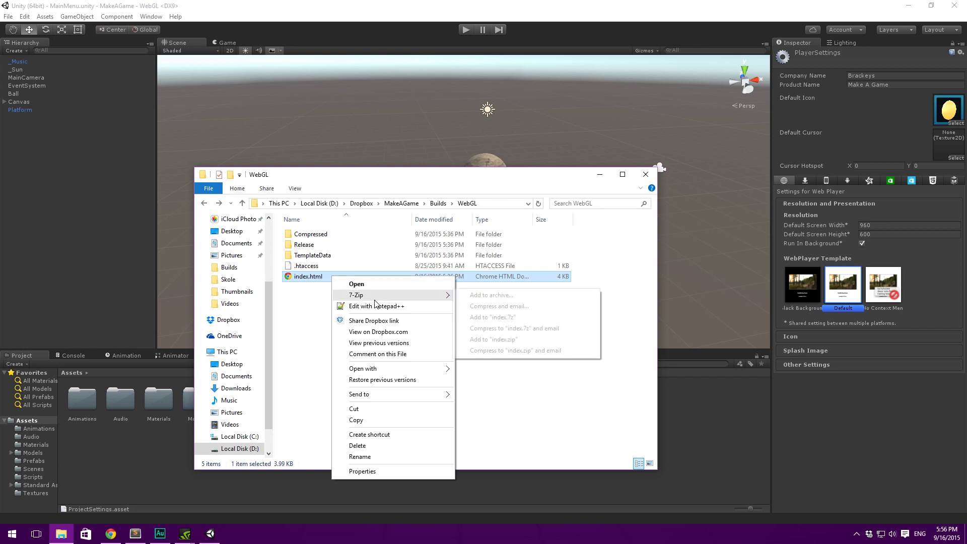
pyautogui.moveTo(406, 368)
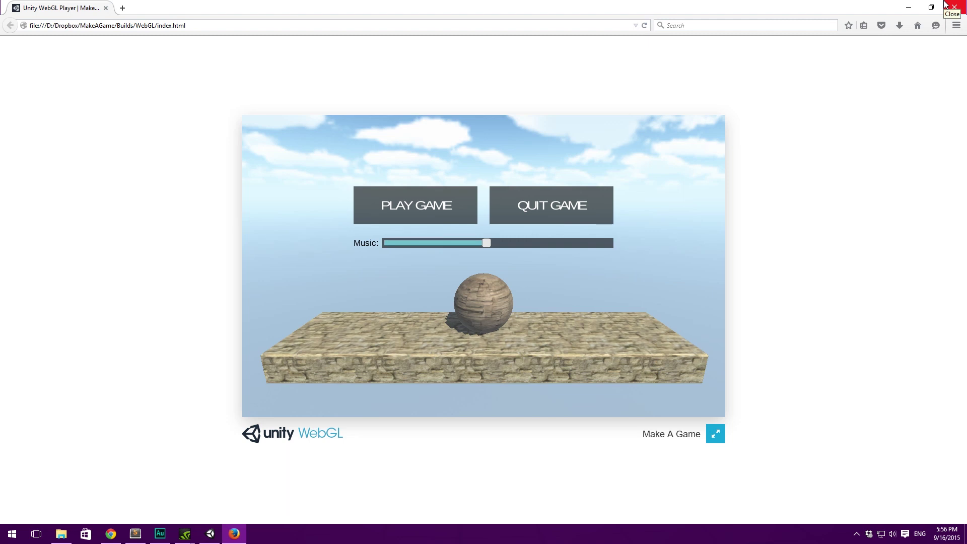
pyautogui.click(945, 4)
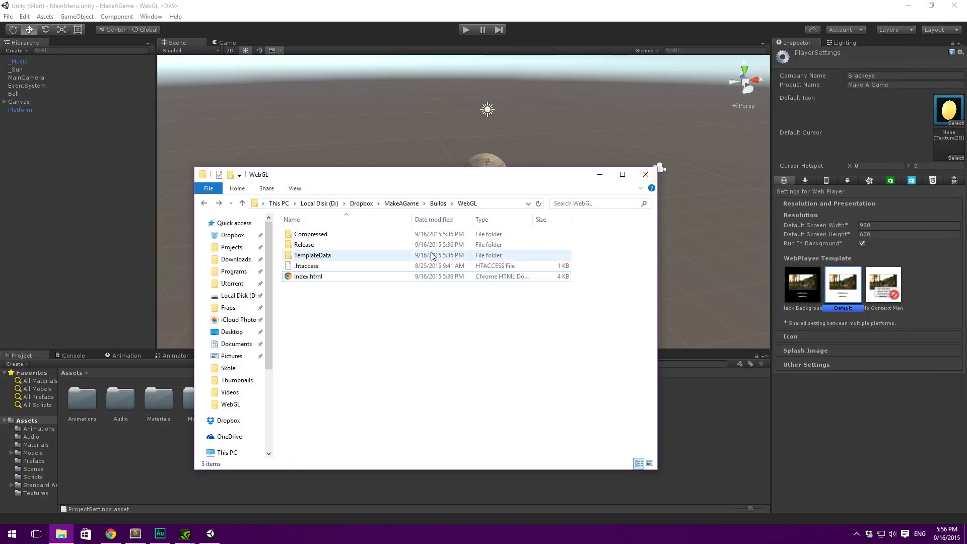
# Go up to the Builds folder, check 'Web Player' in the Sublime notes, then return to Unity's Build Settings
pyautogui.moveTo(488, 177); pyautogui.dragTo(537, 169)
pyautogui.click(486, 192)
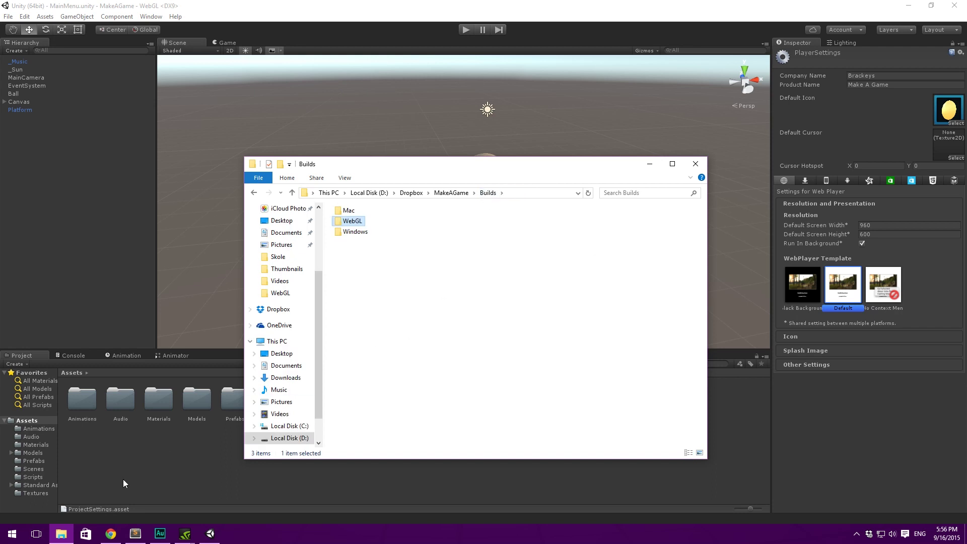
pyautogui.click(135, 534)
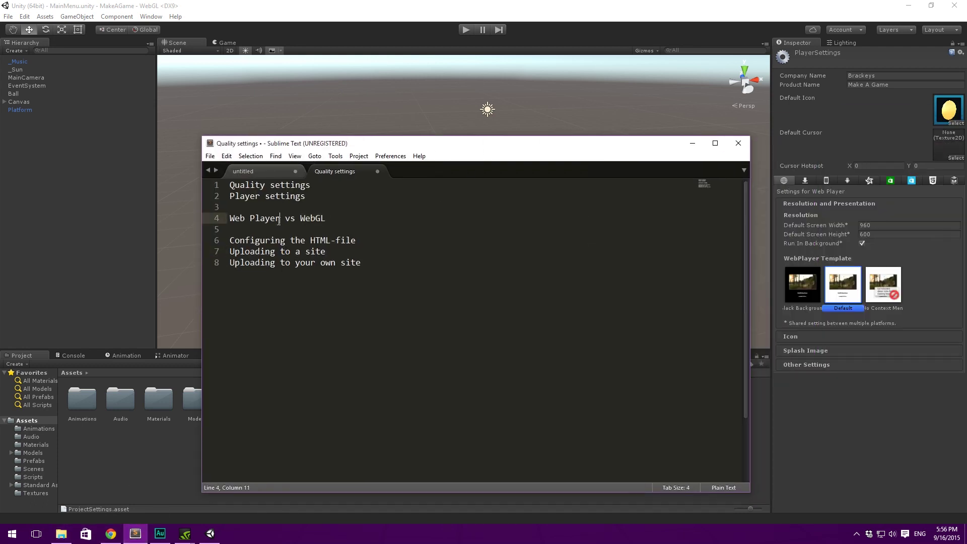
pyautogui.moveTo(280, 218); pyautogui.dragTo(174, 216)
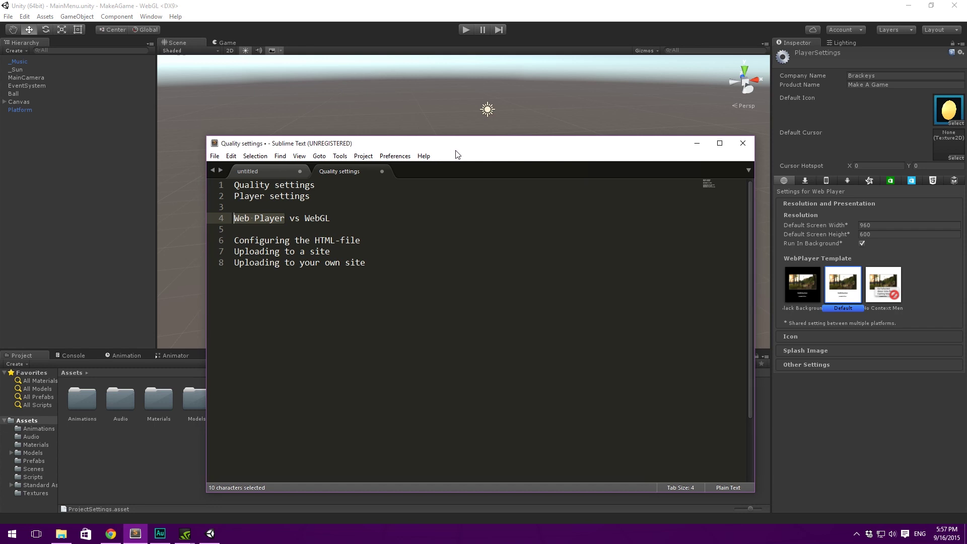
pyautogui.click(692, 143)
pyautogui.click(558, 5)
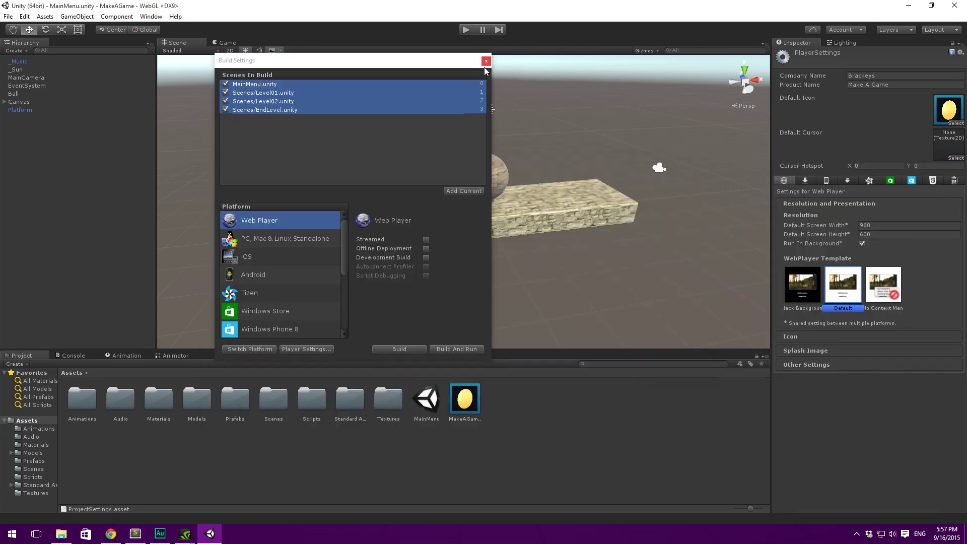
# Switch the build target to Web Player and review its Icon, Splash Image and Other Settings
pyautogui.click(254, 349)
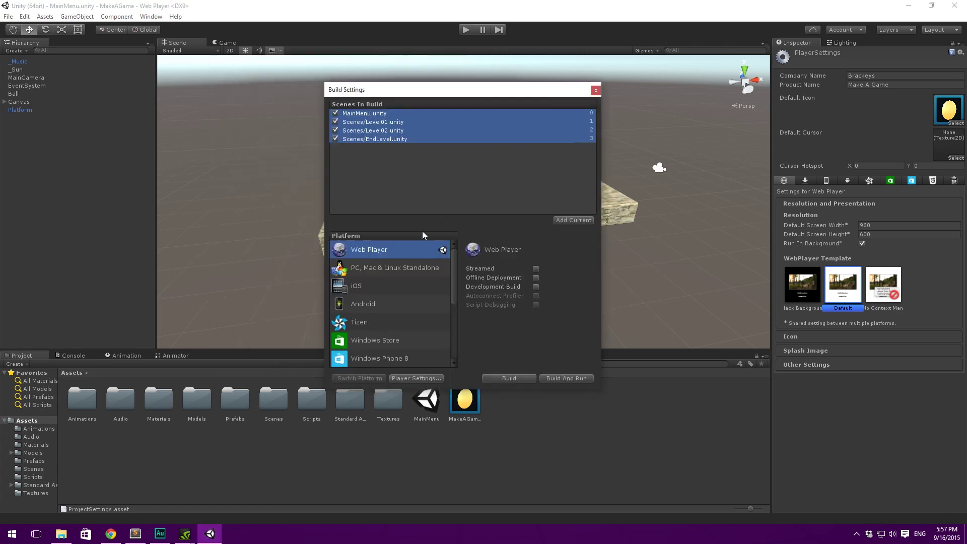
pyautogui.click(780, 189)
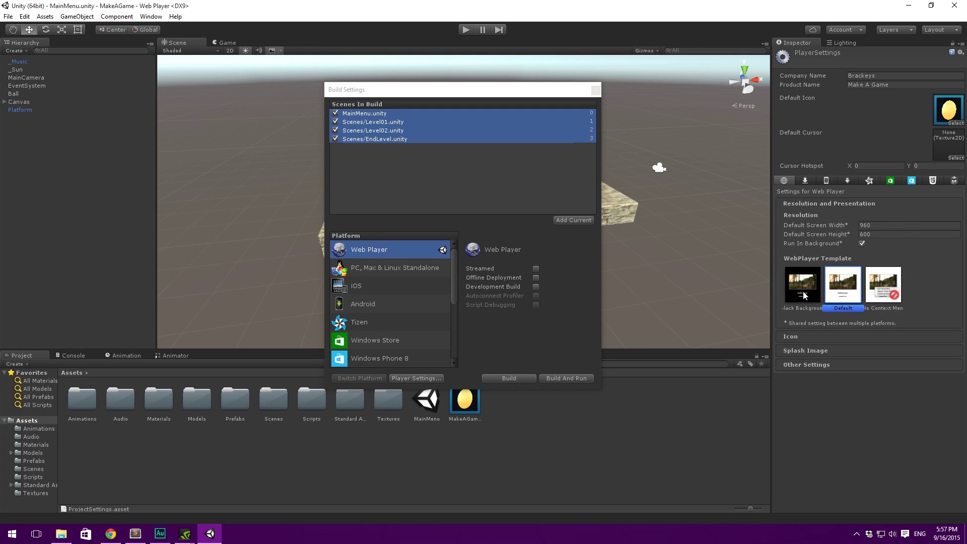
pyautogui.click(809, 336)
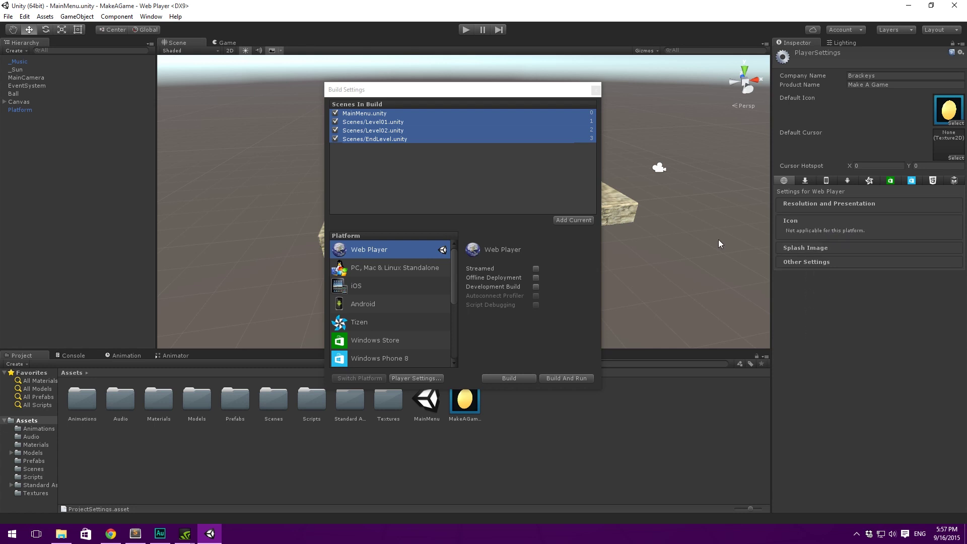
pyautogui.click(832, 240)
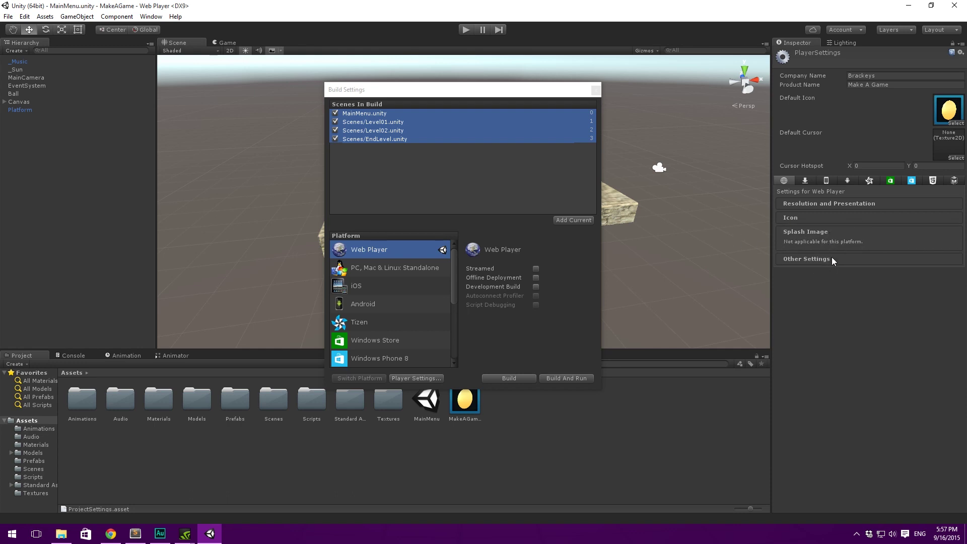
pyautogui.click(831, 258)
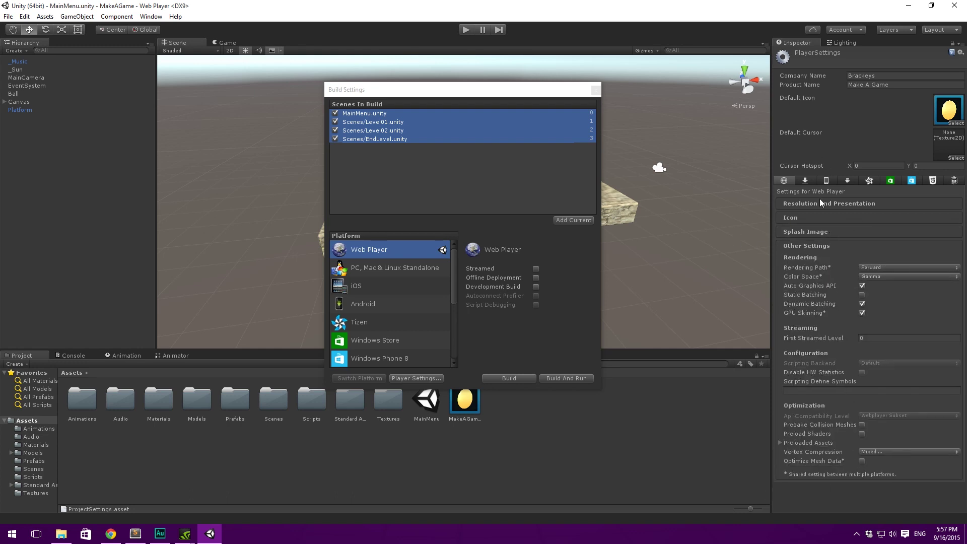
pyautogui.click(824, 249)
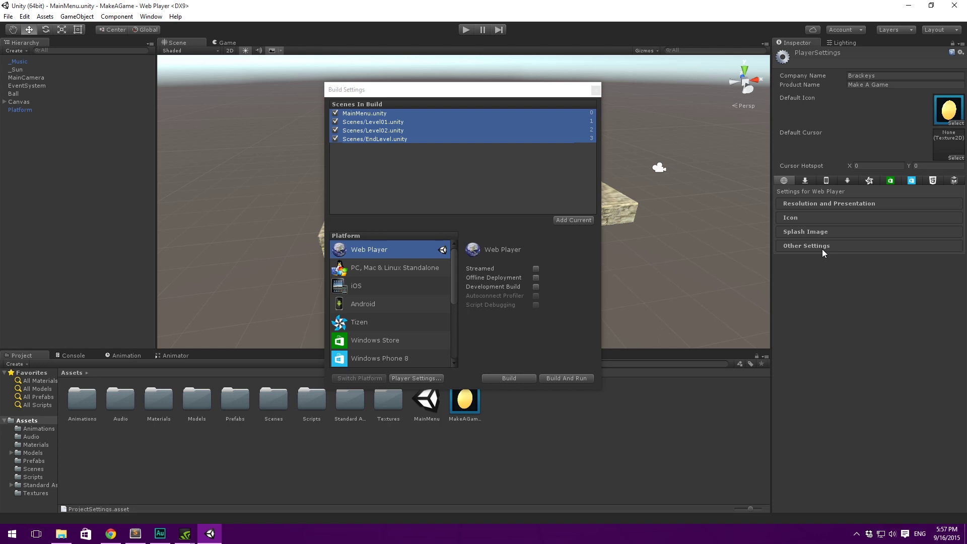
# Start a Web Player Build And Run, then cancel the output folder prompt
pyautogui.click(561, 378)
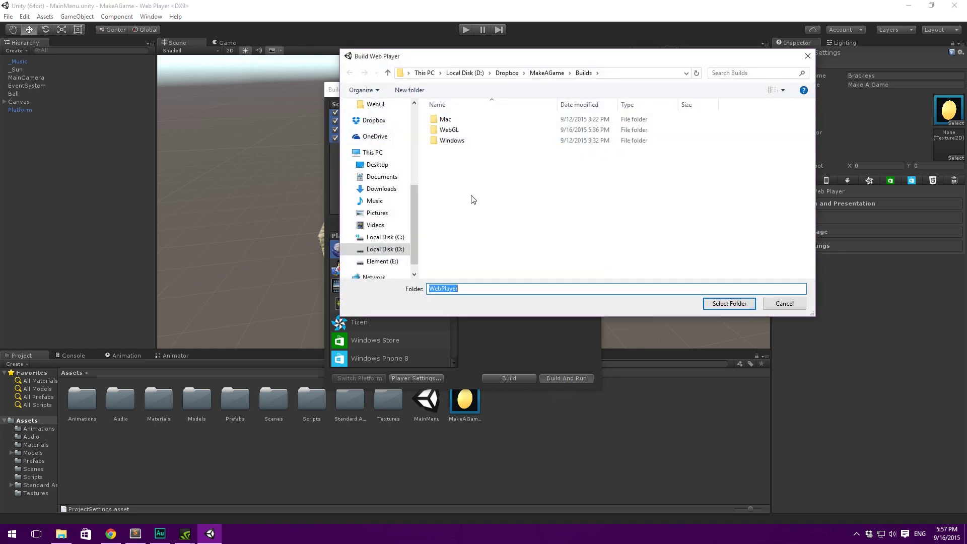
pyautogui.rightClick(471, 196)
pyautogui.click(765, 303)
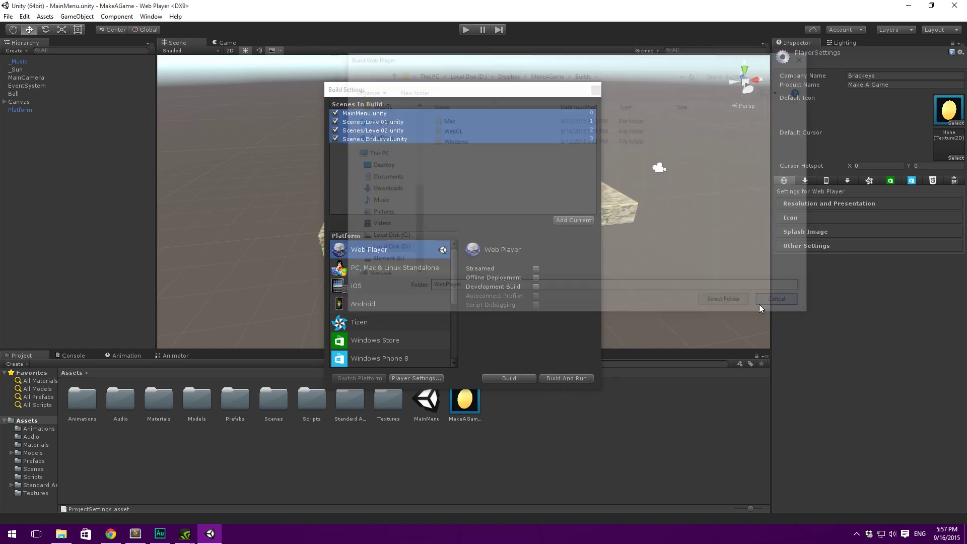
# Restart the build, create a 'WebPlayer' folder in Builds and select it as output
pyautogui.click(510, 378)
pyautogui.rightClick(516, 202)
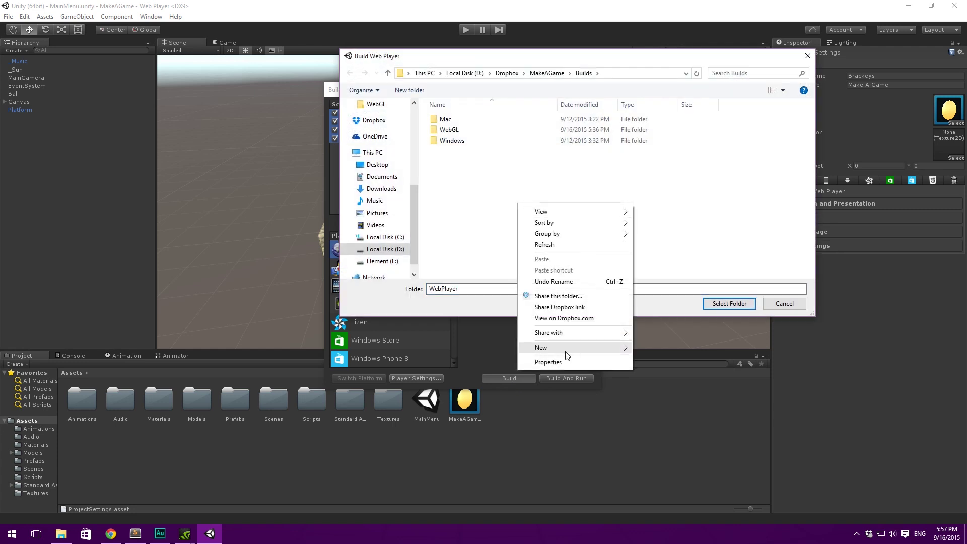
pyautogui.moveTo(566, 354)
pyautogui.click(647, 346)
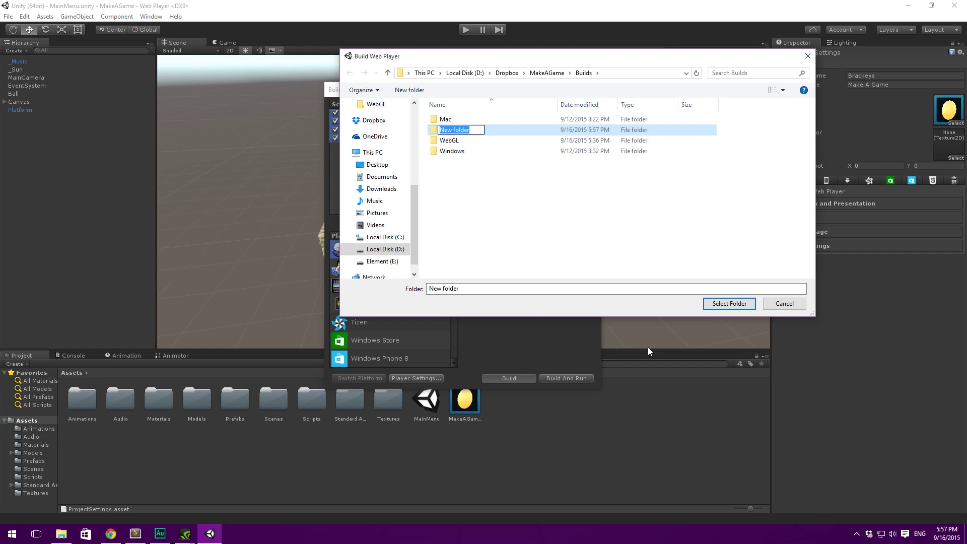
pyautogui.write('WebPlayer')
pyautogui.press('Return')
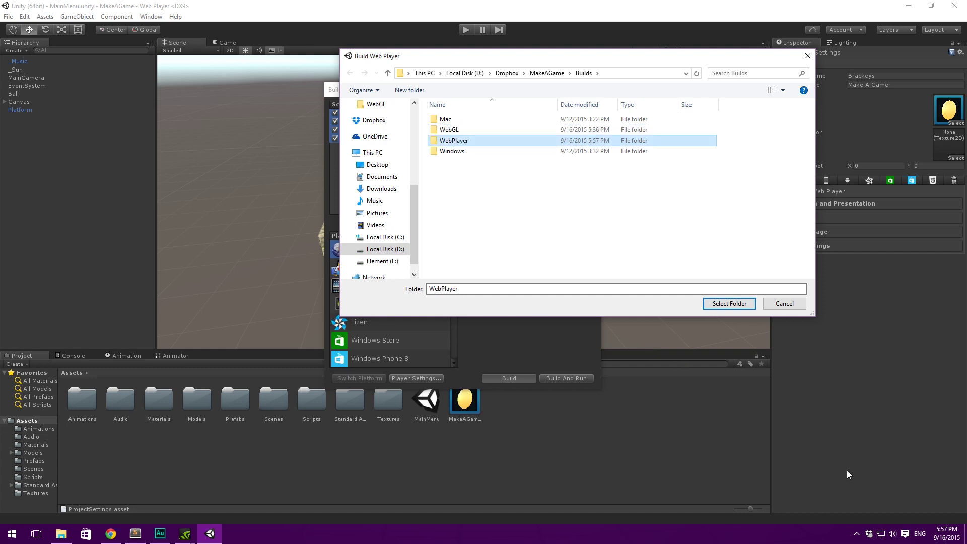
pyautogui.click(736, 301)
pyautogui.click(736, 302)
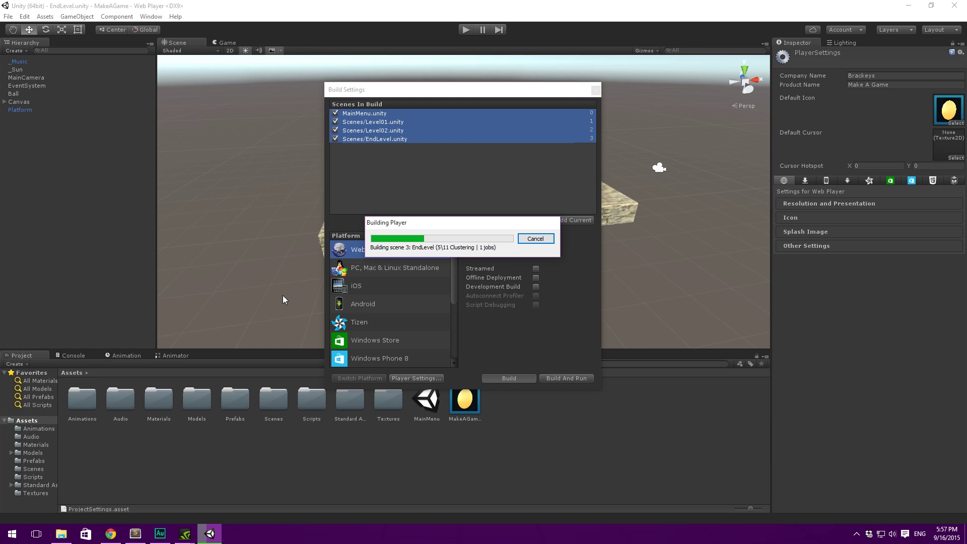
# Open File Explorer at Builds, open the WebPlayer folder and arrange its window
pyautogui.click(61, 534)
pyautogui.moveTo(443, 173); pyautogui.dragTo(623, 101)
pyautogui.click(628, 238)
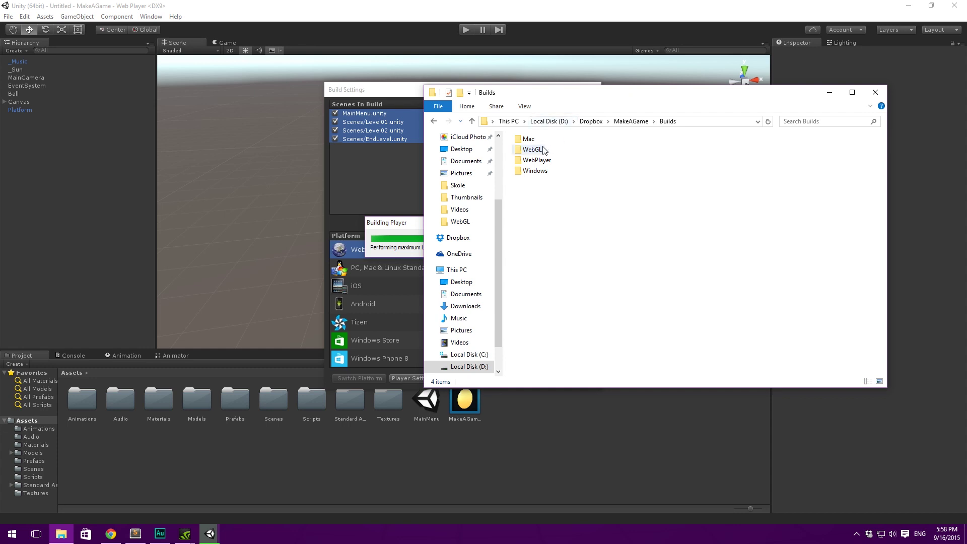
pyautogui.doubleClick(535, 160)
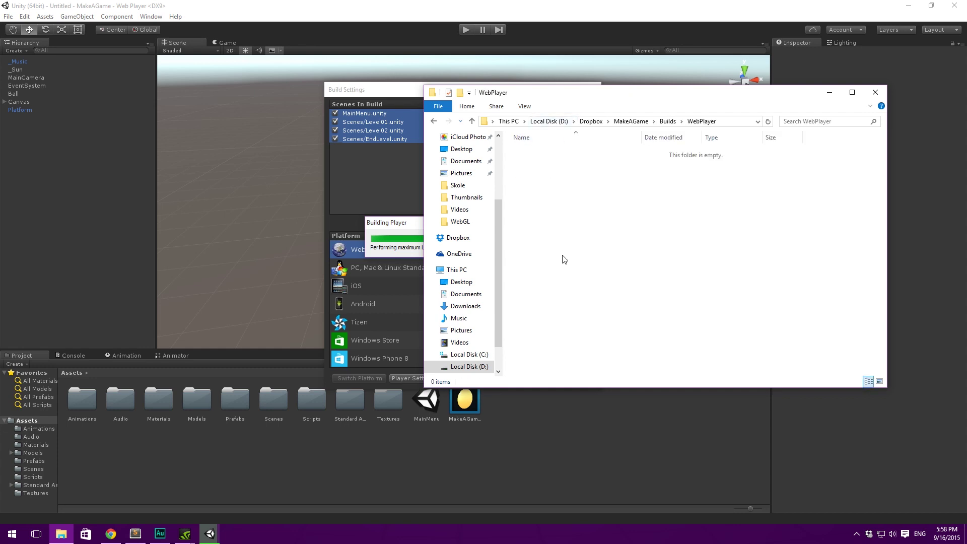
pyautogui.moveTo(606, 100); pyautogui.dragTo(377, 133)
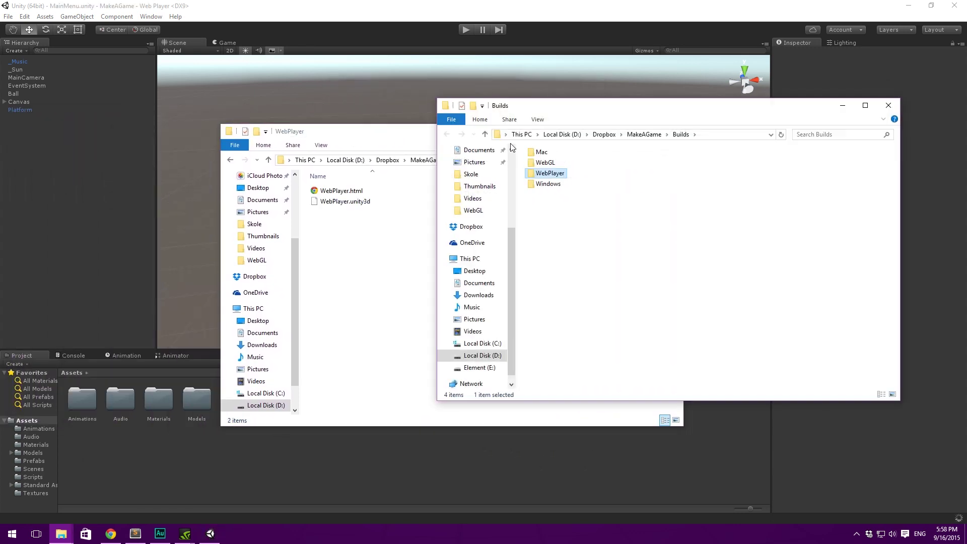
pyautogui.click(640, 214)
pyautogui.click(888, 105)
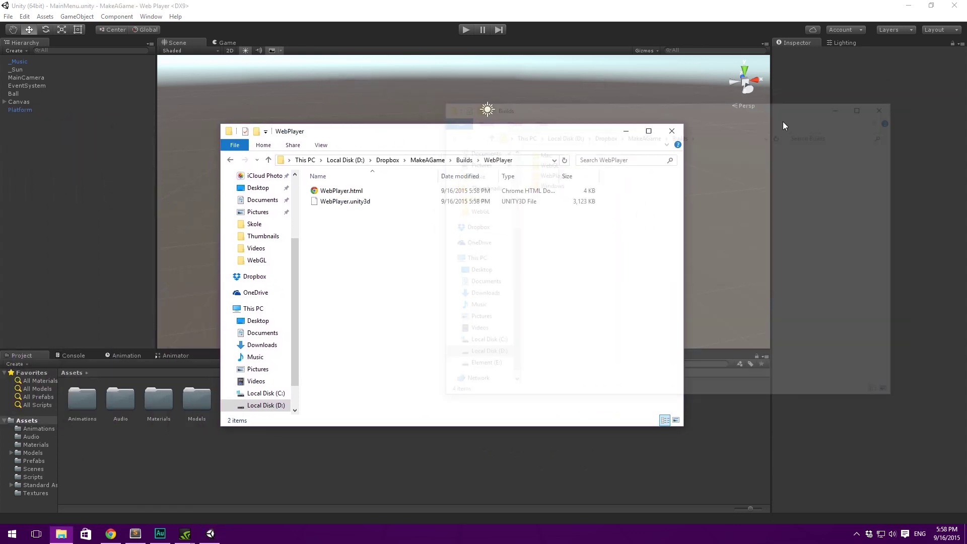
pyautogui.moveTo(521, 141); pyautogui.dragTo(578, 127)
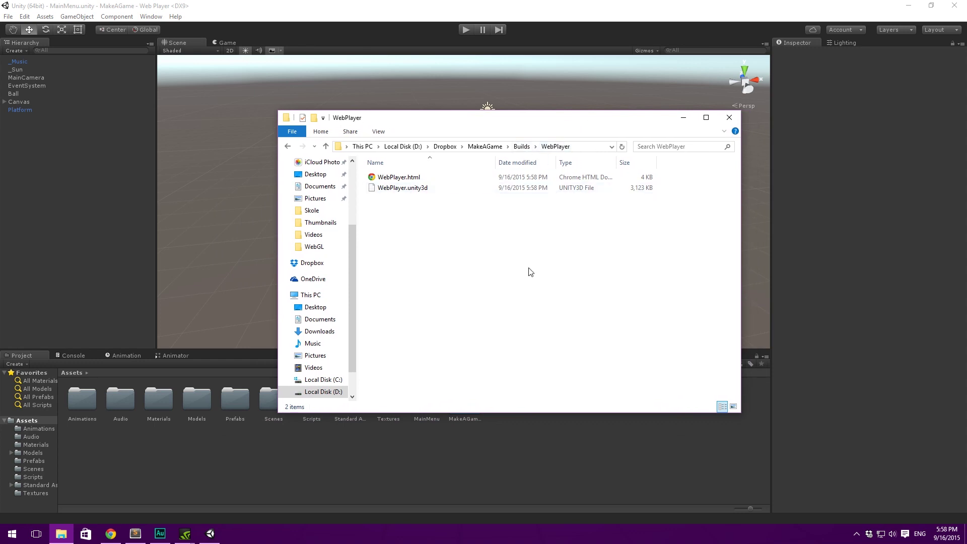
# Go back to Builds and look over the files in the WebGL build folder
pyautogui.click(521, 146)
pyautogui.doubleClick(386, 176)
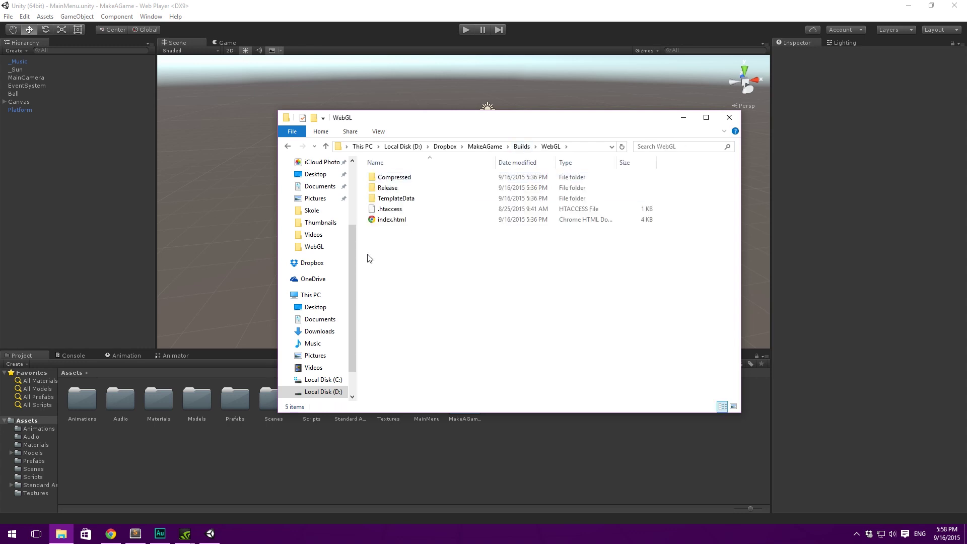
pyautogui.moveTo(437, 287); pyautogui.dragTo(596, 162)
pyautogui.click(490, 275)
# Reopen Builds\WebPlayer and check WebPlayer.html (4 KB) and WebPlayer.unity3d (3,123 KB)
pyautogui.hotkey('alt', 'Up')
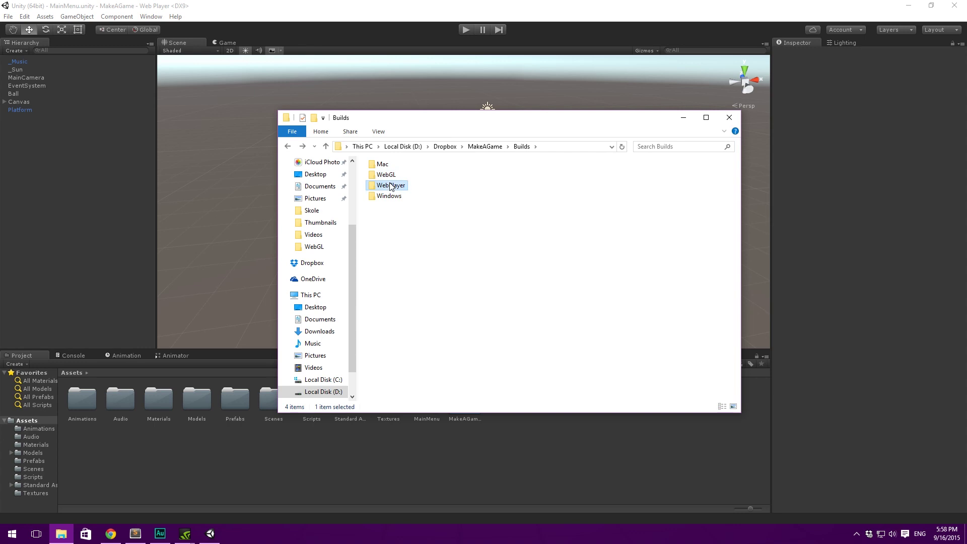
pyautogui.doubleClick(395, 188)
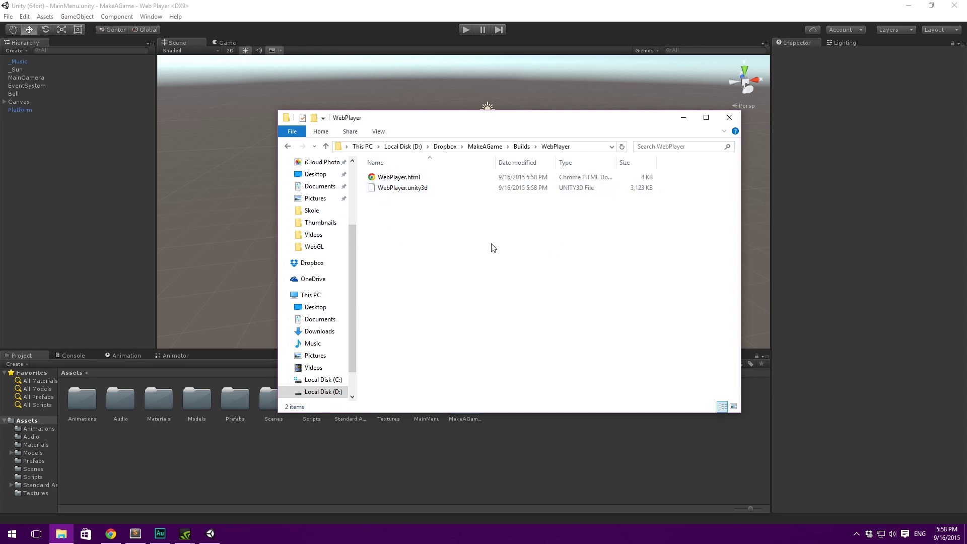
pyautogui.click(416, 179)
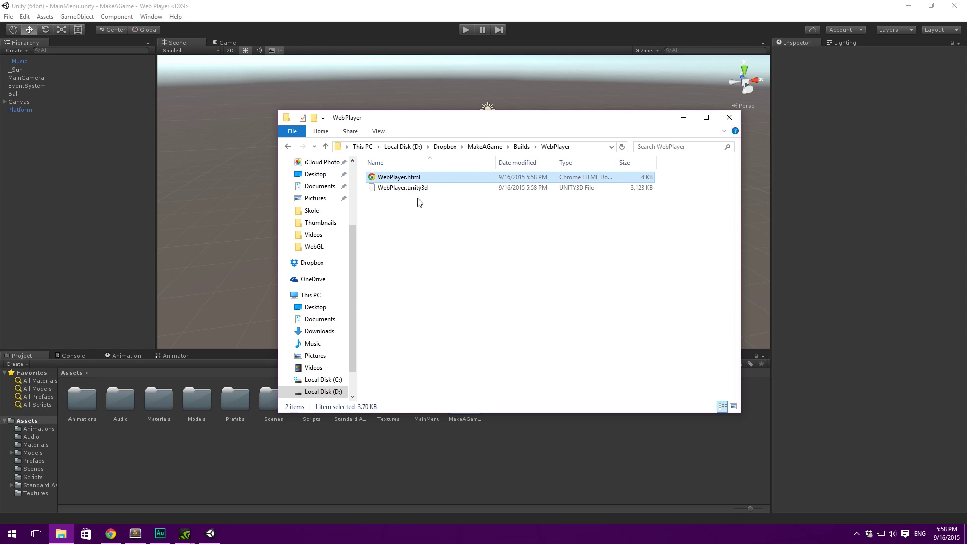
pyautogui.click(418, 188)
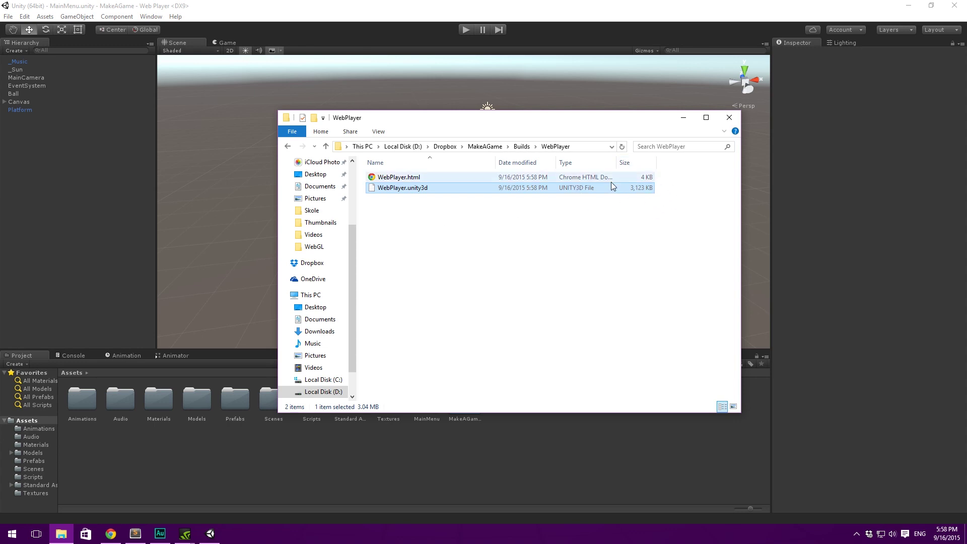
pyautogui.click(559, 244)
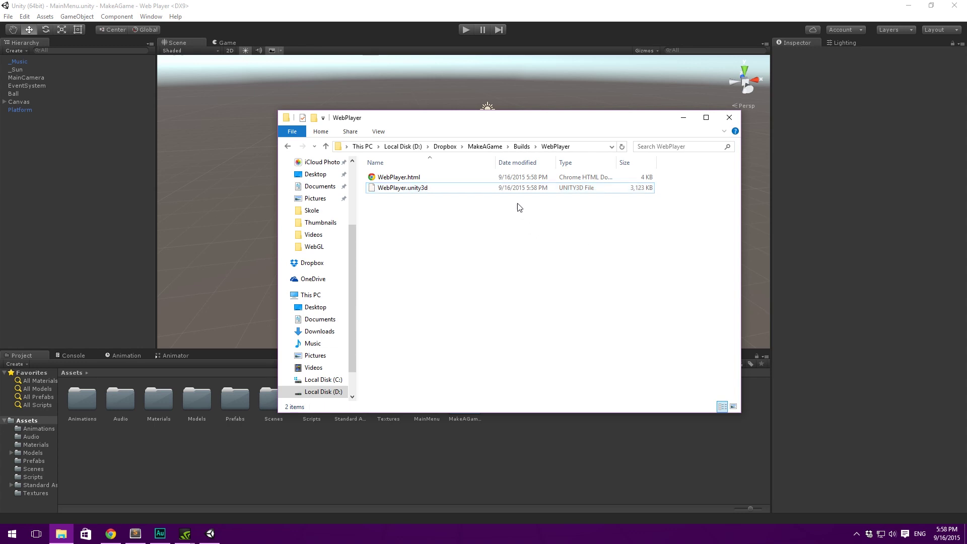
pyautogui.click(455, 179)
pyautogui.moveTo(533, 117); pyautogui.dragTo(482, 144)
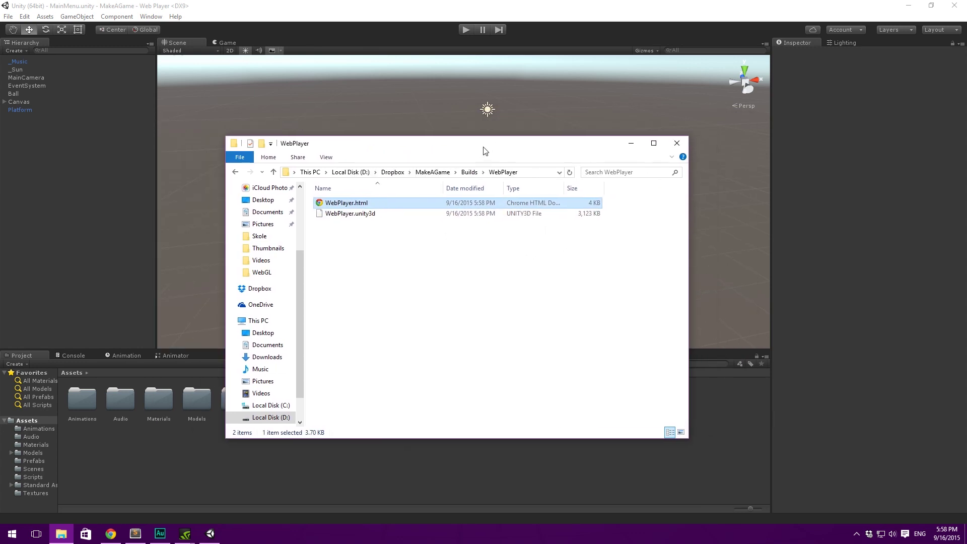
# Open WebPlayer.html in Firefox
pyautogui.rightClick(371, 205)
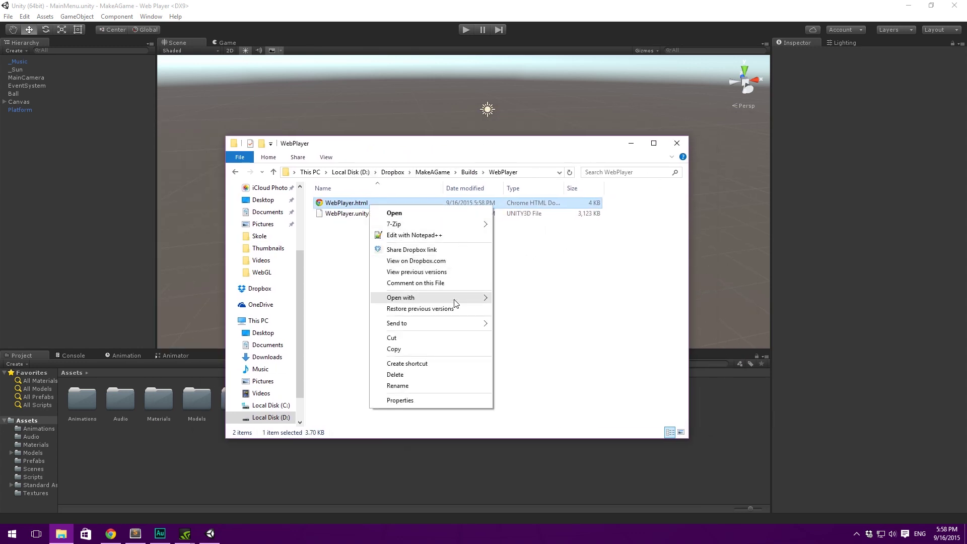
pyautogui.moveTo(453, 297)
pyautogui.click(523, 298)
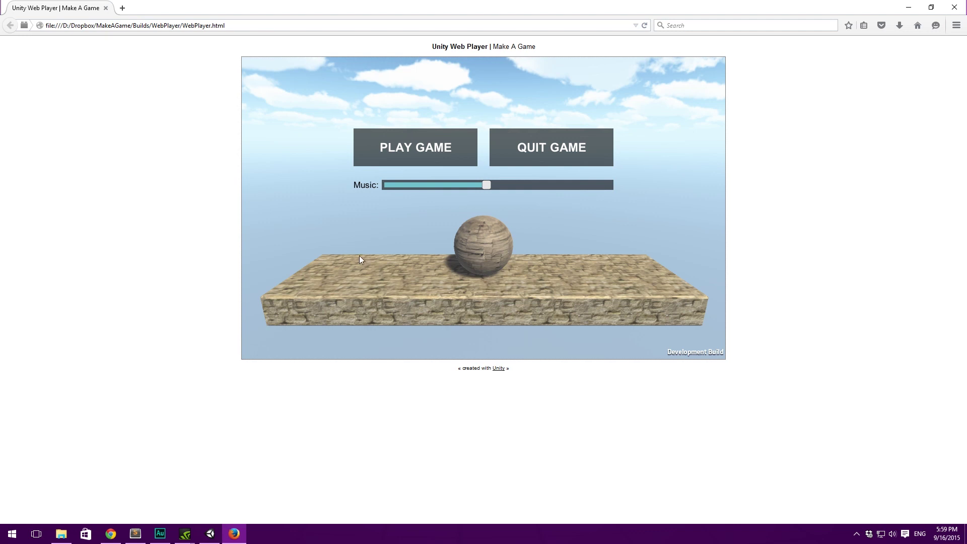
# Start the game, roll and jump to grab a coin, then close Firefox
pyautogui.click(425, 156)
pyautogui.press('Right')
pyautogui.press('space')
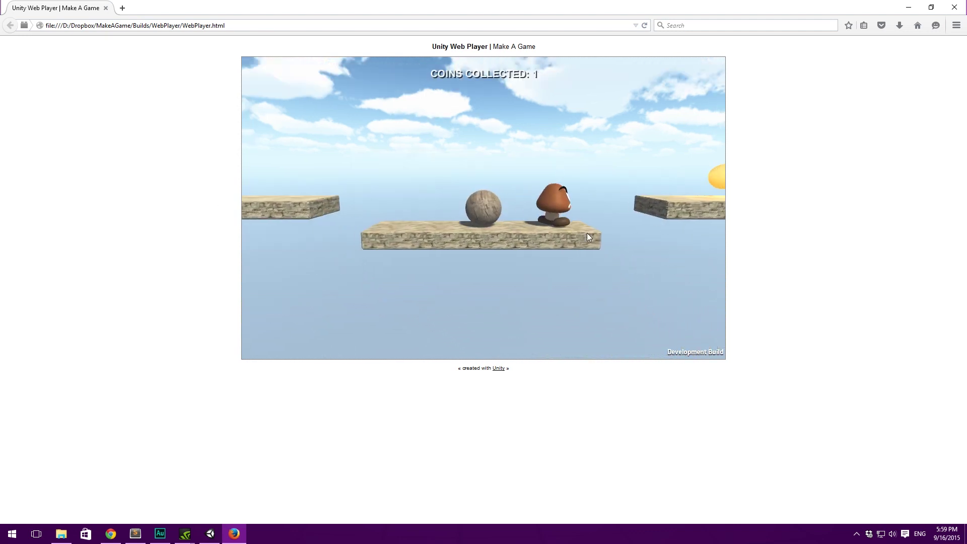
pyautogui.press('space')
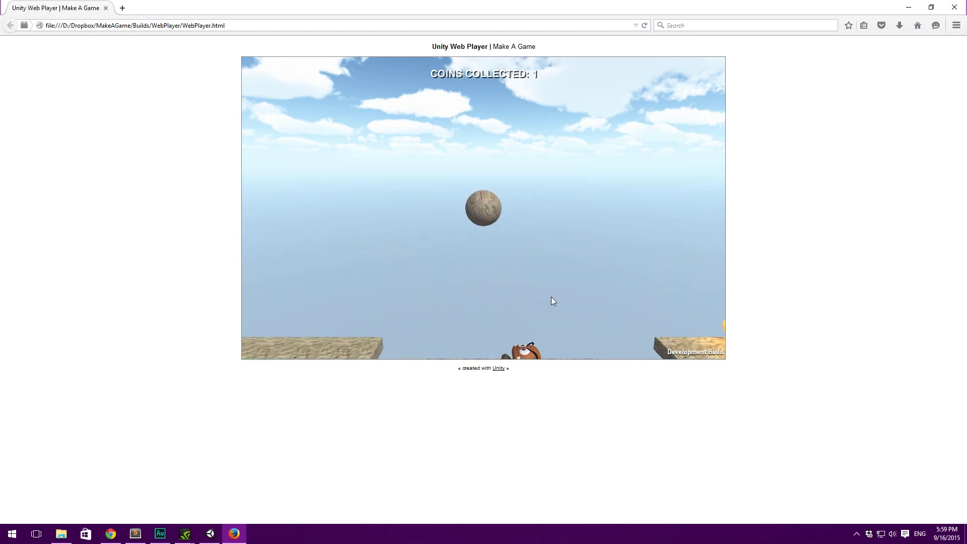
pyautogui.click(955, 5)
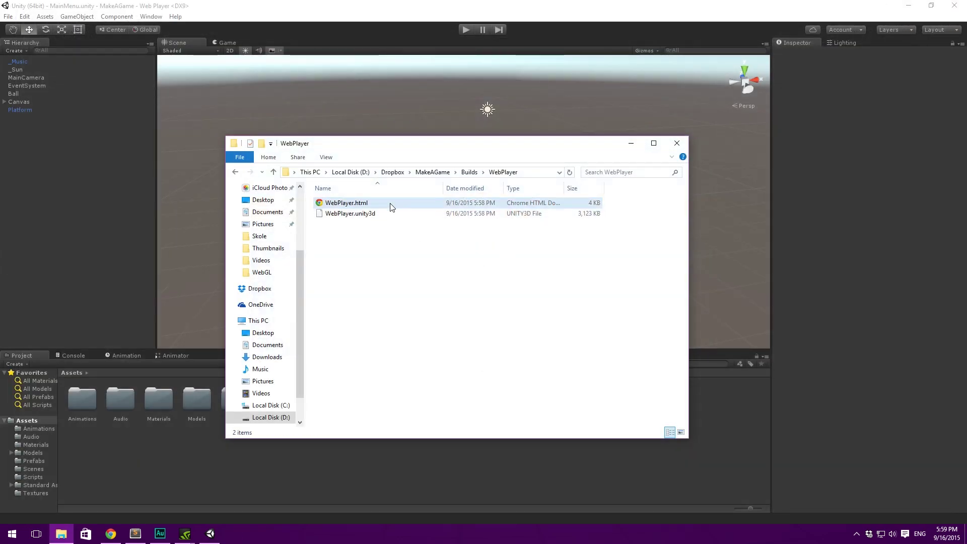
# Highlight 'Uploading to a site' and 'Configuring the HTML-file' in the Sublime notes, then set them aside
pyautogui.hotkey('alt', 'Tab')
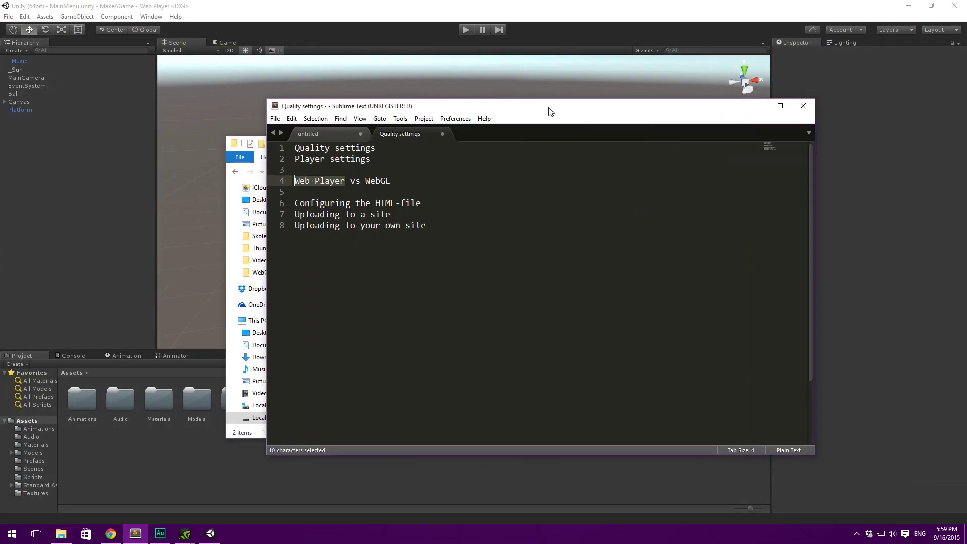
pyautogui.moveTo(437, 211); pyautogui.dragTo(295, 214)
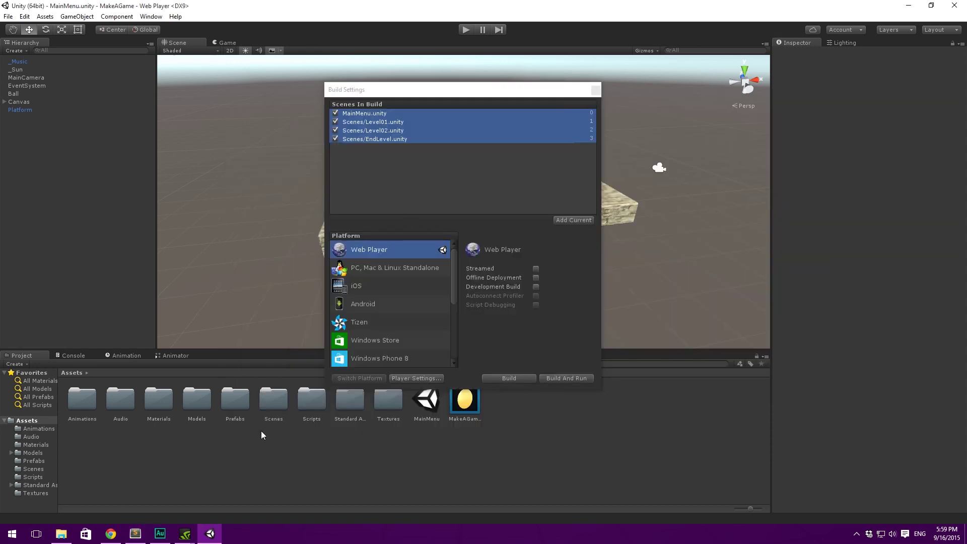
pyautogui.hotkey('alt', 'Tab')
pyautogui.moveTo(428, 203); pyautogui.dragTo(239, 202)
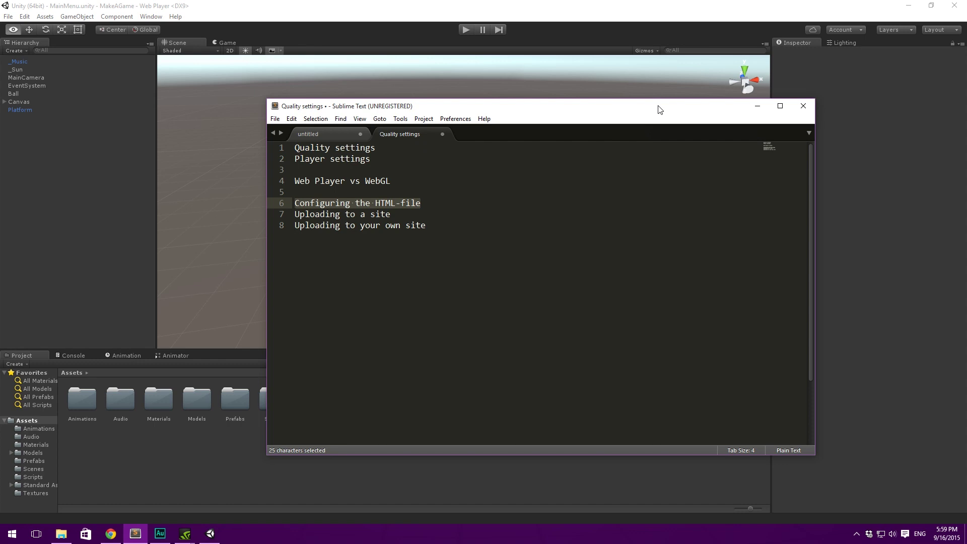
pyautogui.moveTo(659, 110); pyautogui.dragTo(920, 103)
pyautogui.hotkey('alt', 'Tab')
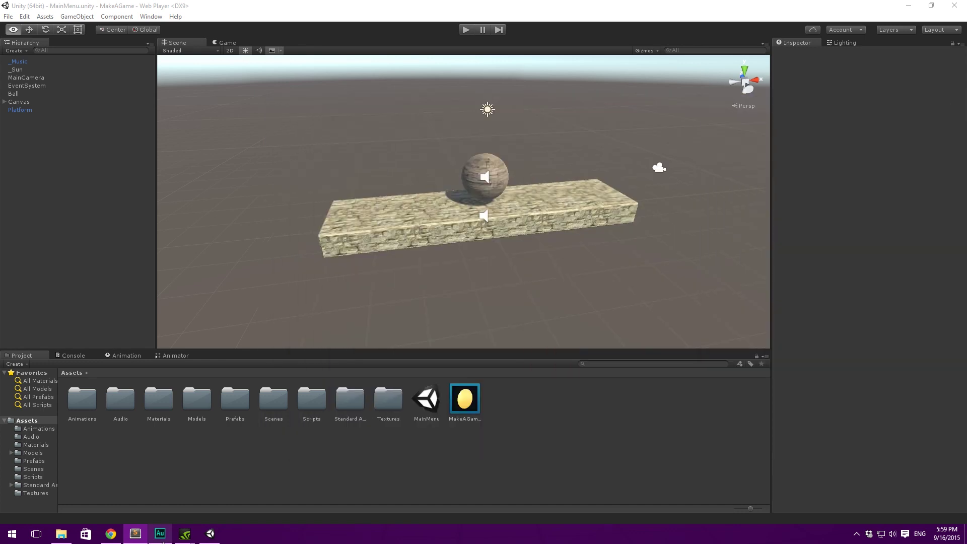
# Open WebPlayer.html from the WebPlayer folder in Notepad++
pyautogui.click(61, 533)
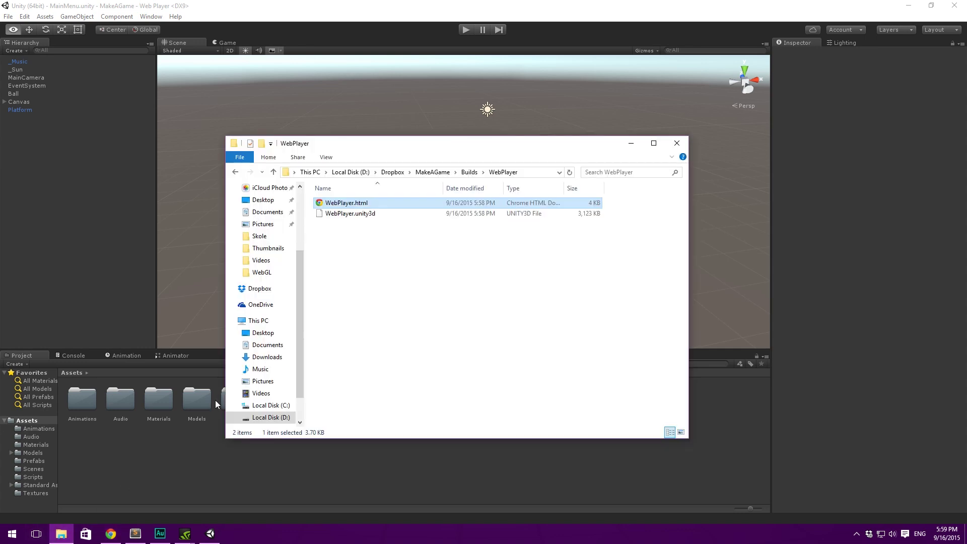
pyautogui.rightClick(369, 207)
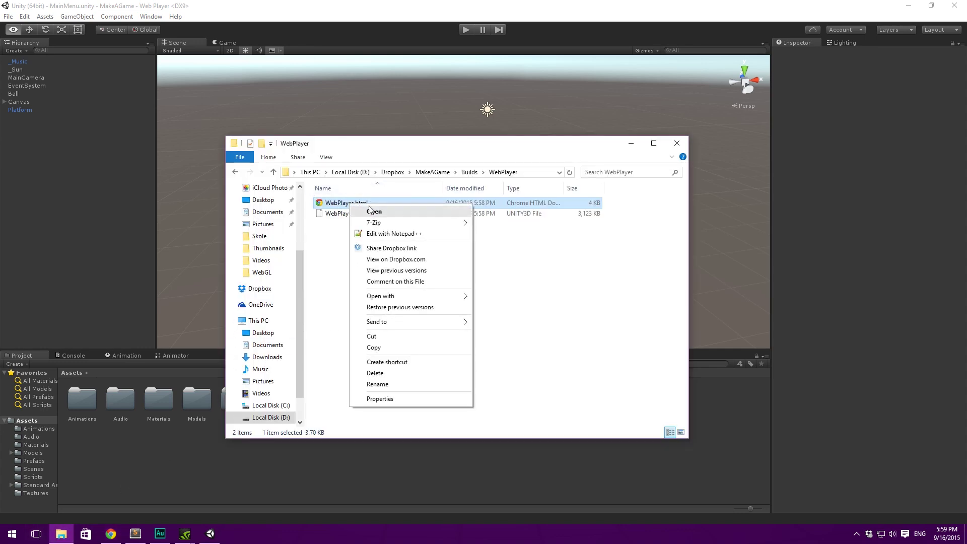
pyautogui.click(412, 235)
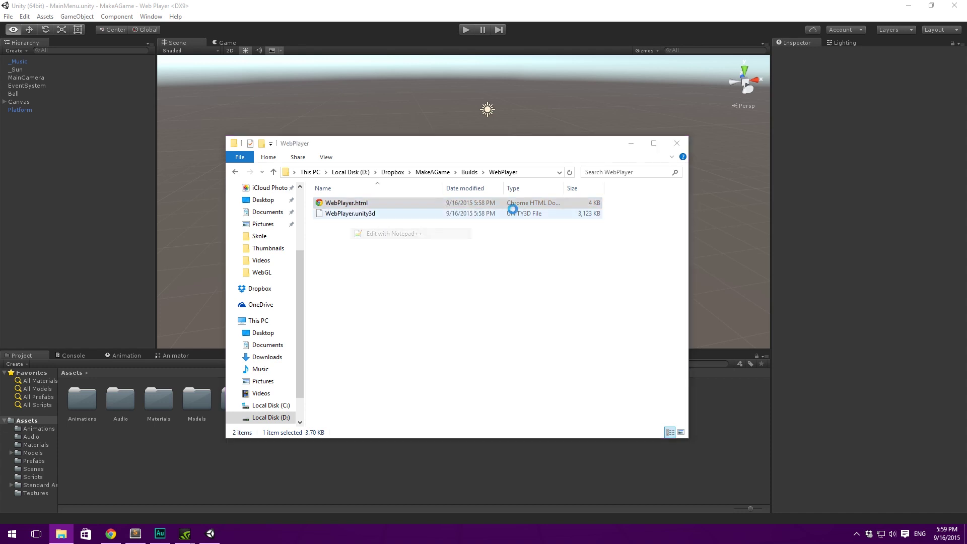
pyautogui.scroll(-20, 260, 132)
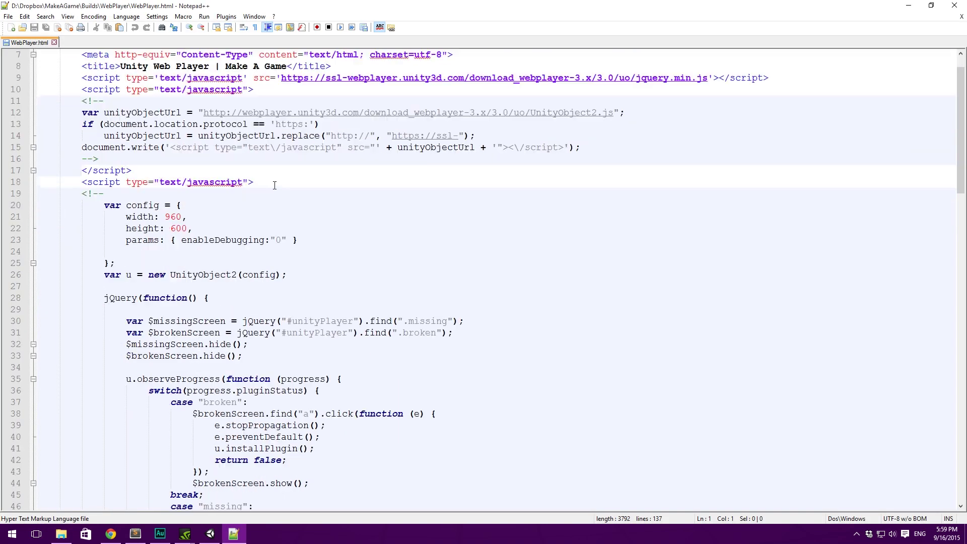
pyautogui.scroll(-5, 310, 174)
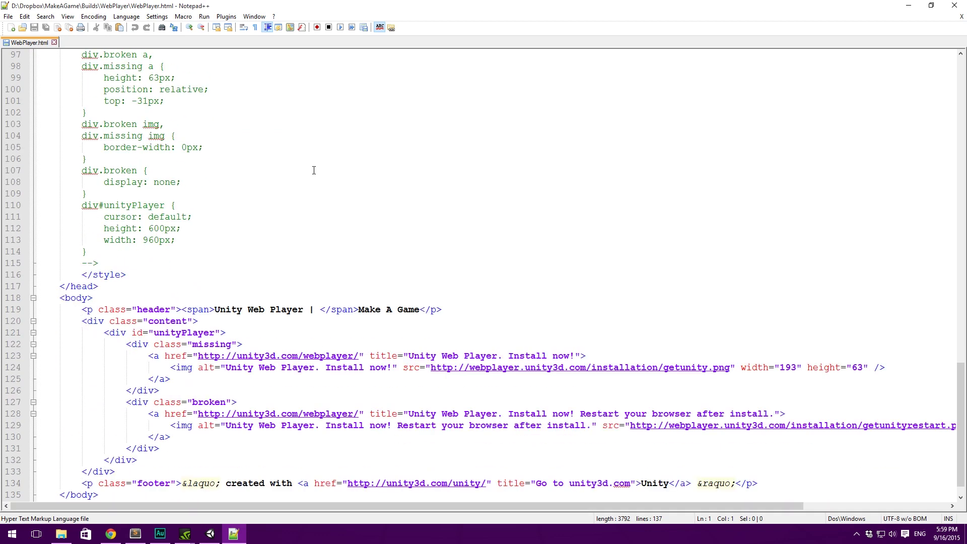
pyautogui.scroll(20, 311, 175)
pyautogui.scroll(4, 311, 170)
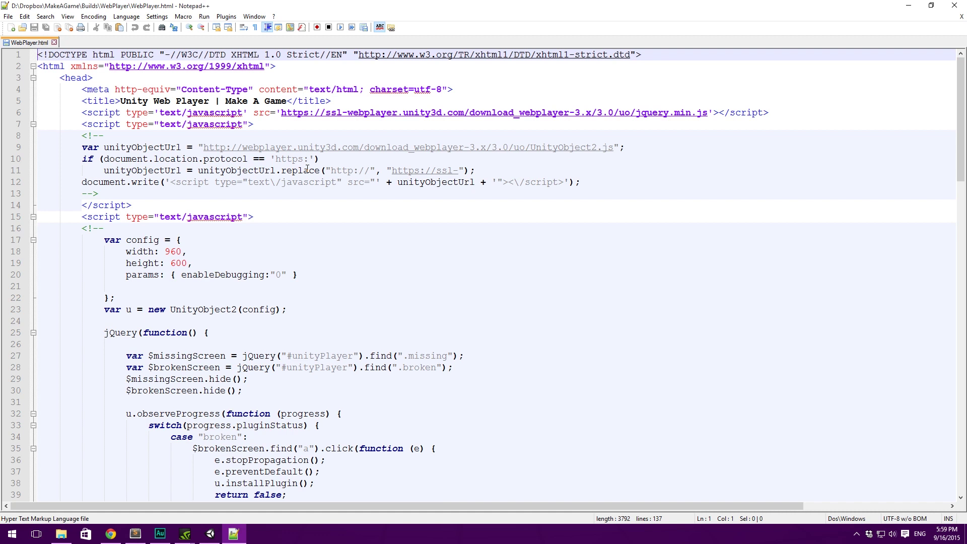
pyautogui.click(160, 112)
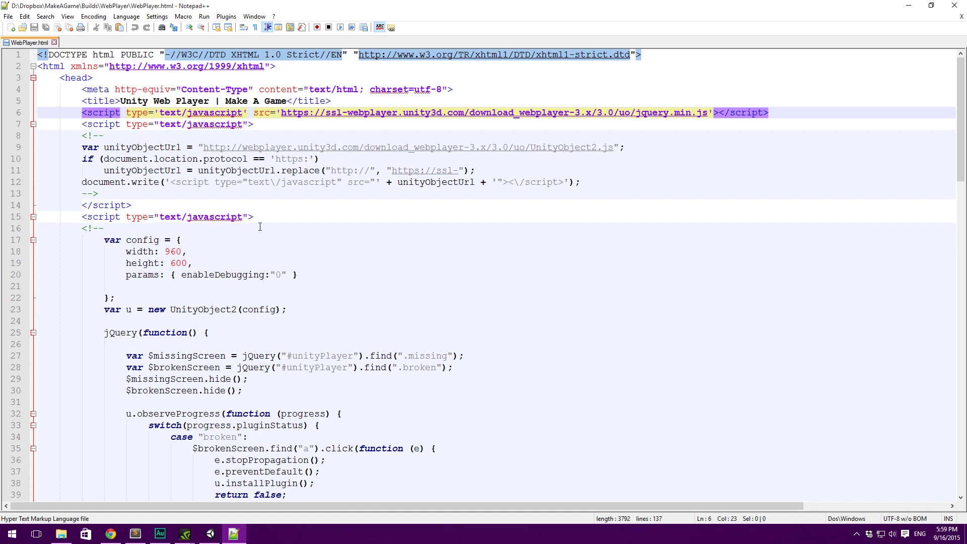
pyautogui.scroll(-4, 260, 226)
pyautogui.scroll(-15, 144, 116)
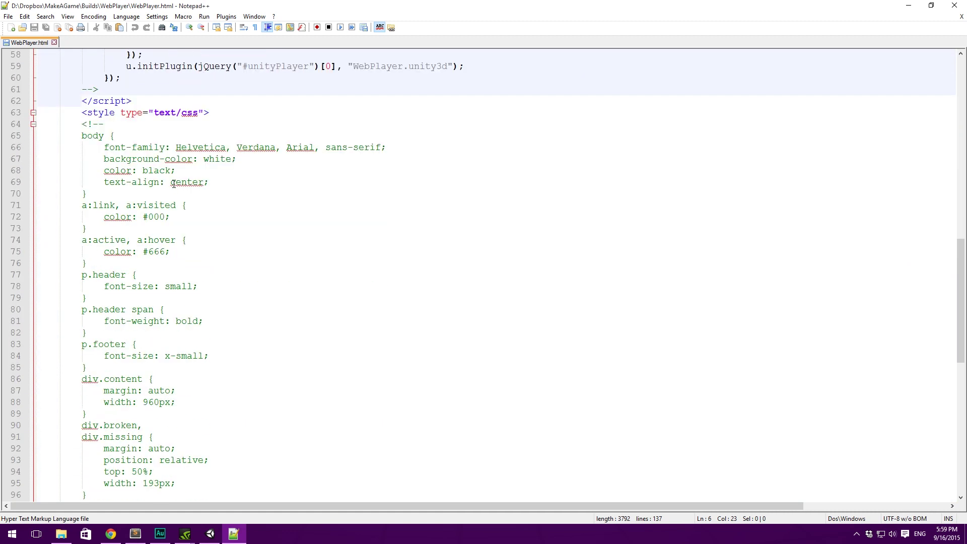
pyautogui.moveTo(83, 170); pyautogui.dragTo(233, 321)
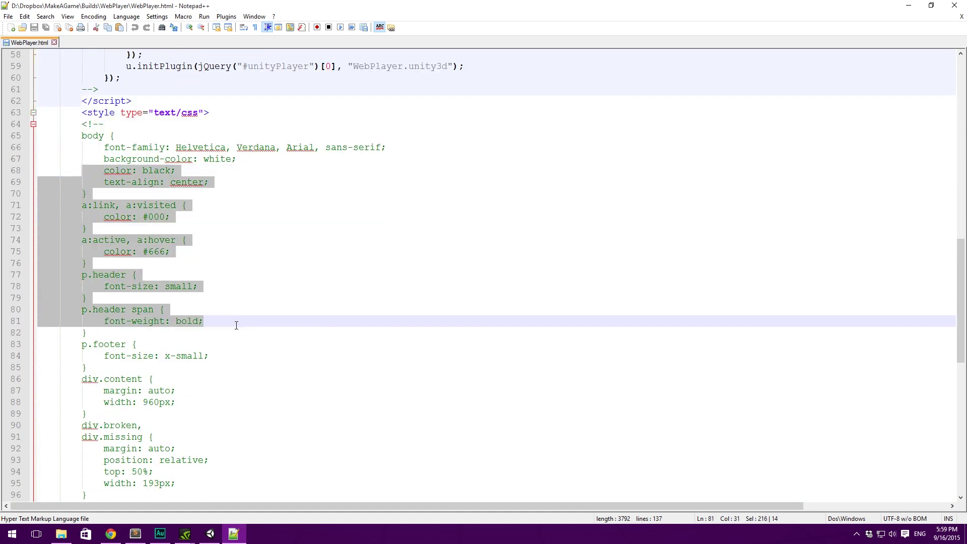
pyautogui.click(182, 286)
pyautogui.scroll(-8, 182, 272)
pyautogui.scroll(-6, 181, 237)
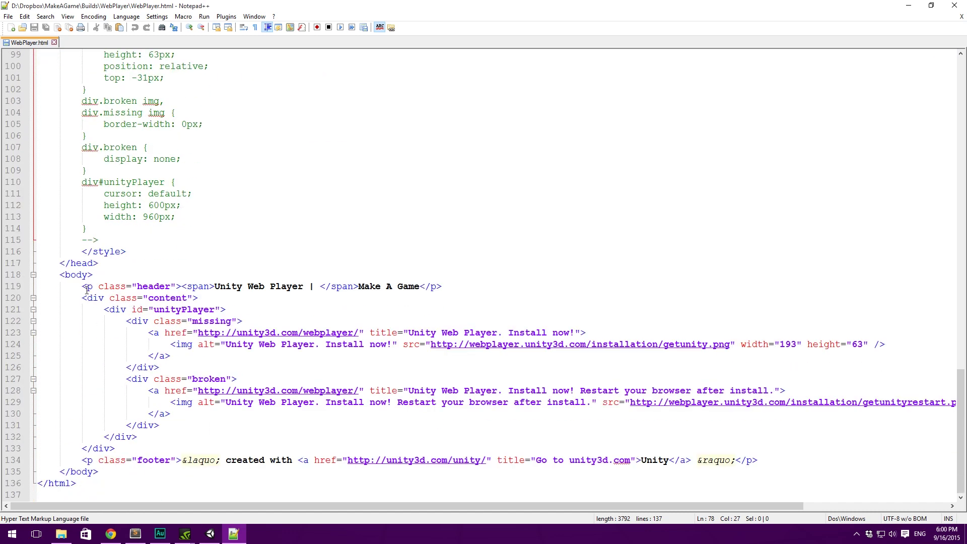
pyautogui.scroll(20, 293, 420)
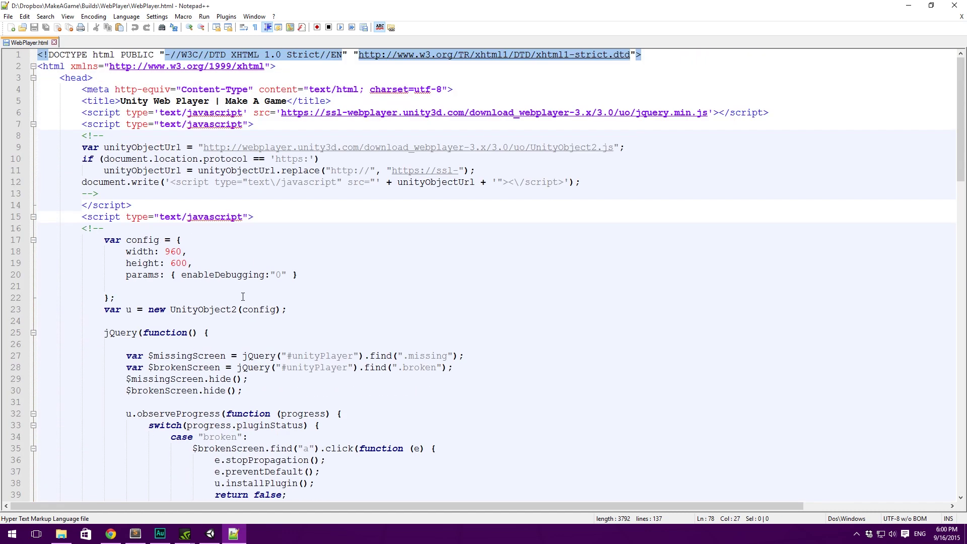
pyautogui.moveTo(64, 78); pyautogui.dragTo(231, 210)
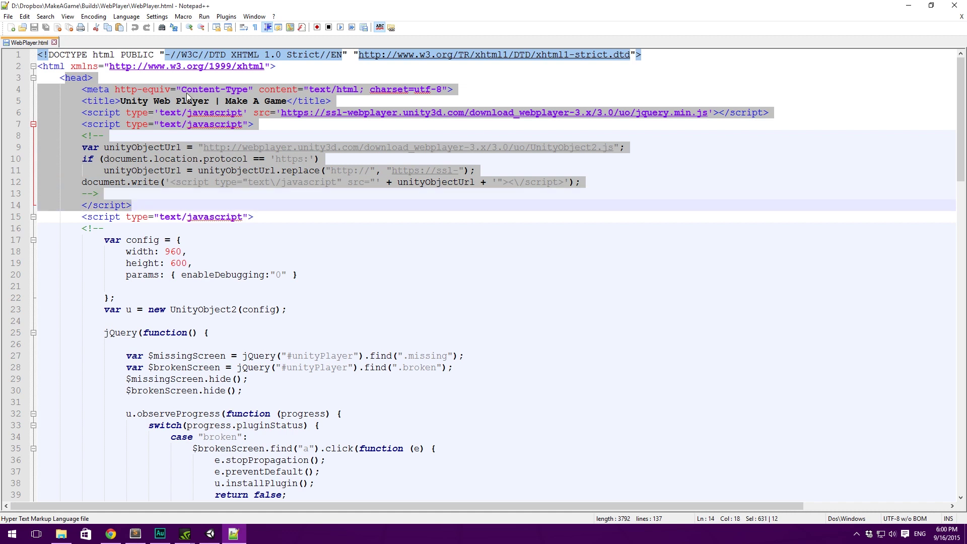
pyautogui.click(171, 112)
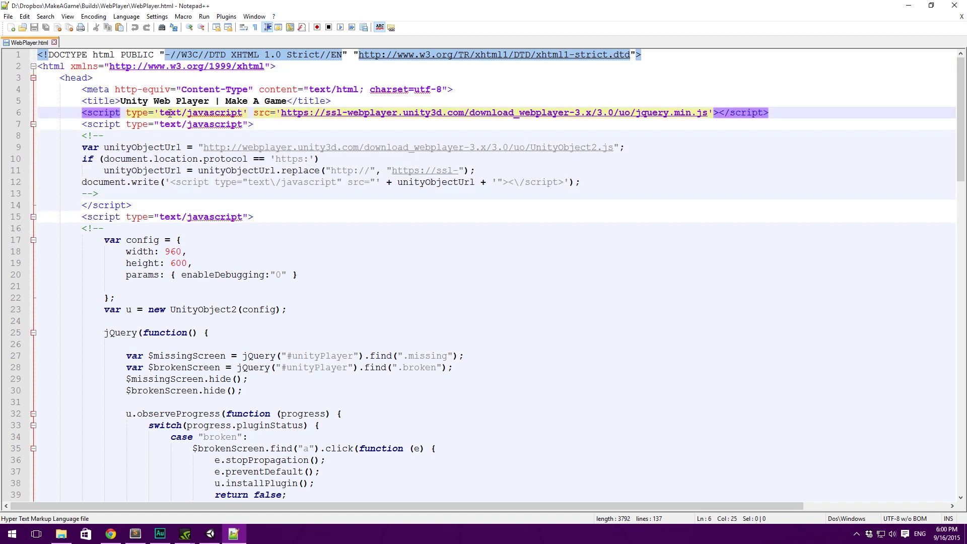
pyautogui.scroll(-8, 170, 112)
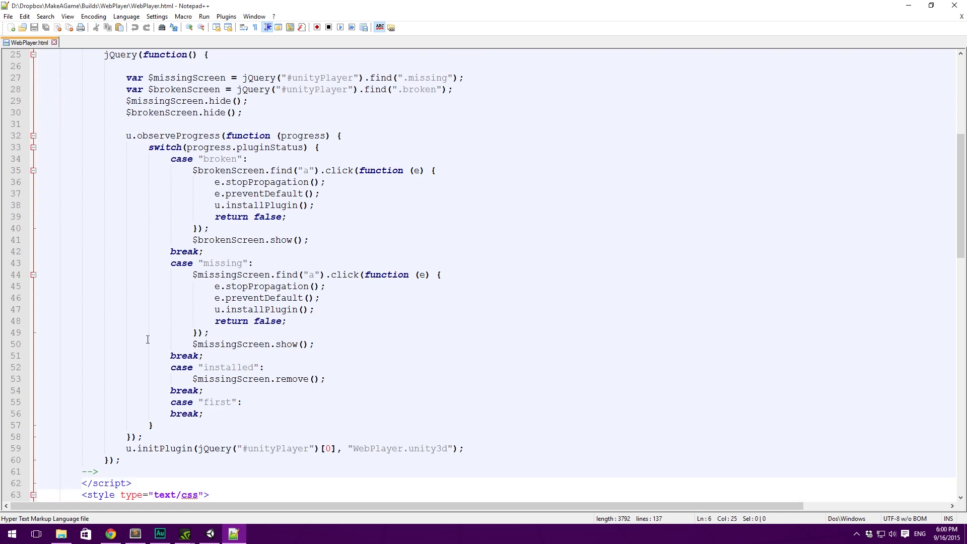
pyautogui.scroll(-1, 147, 339)
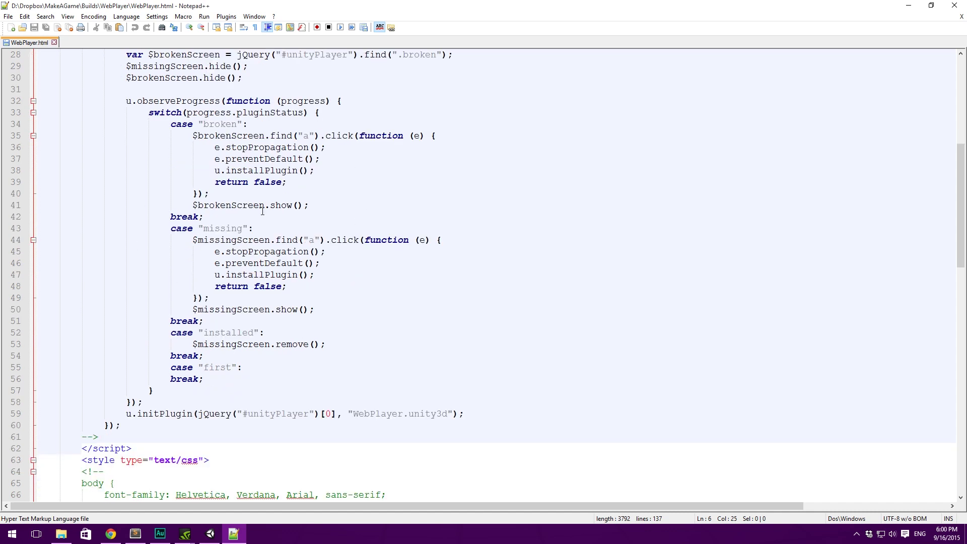
pyautogui.scroll(-12, 262, 211)
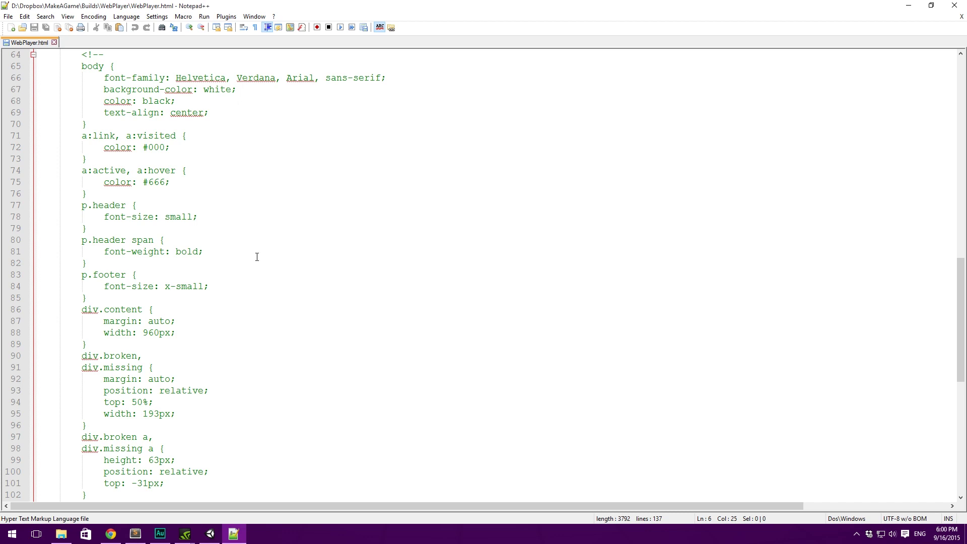
pyautogui.scroll(-12, 257, 257)
pyautogui.moveTo(234, 483); pyautogui.dragTo(174, 249)
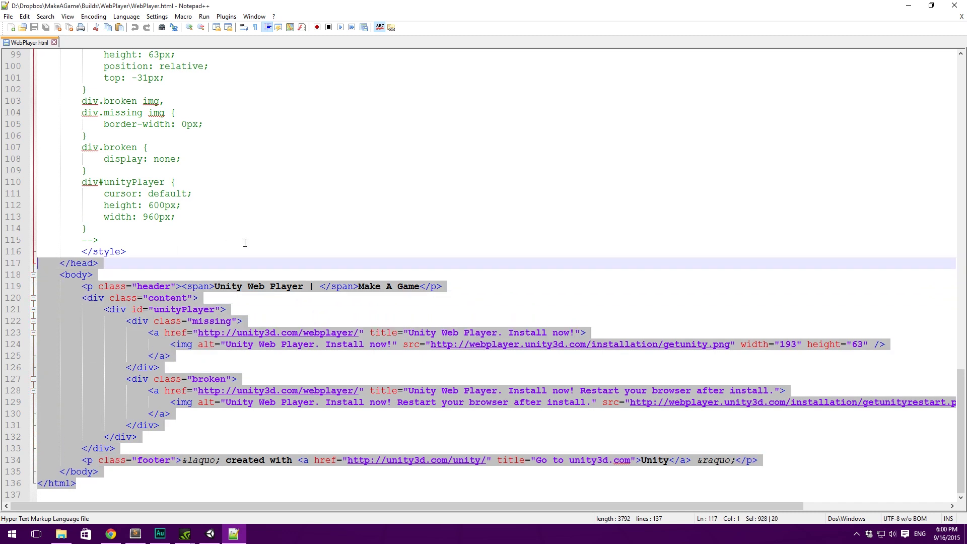
pyautogui.click(287, 286)
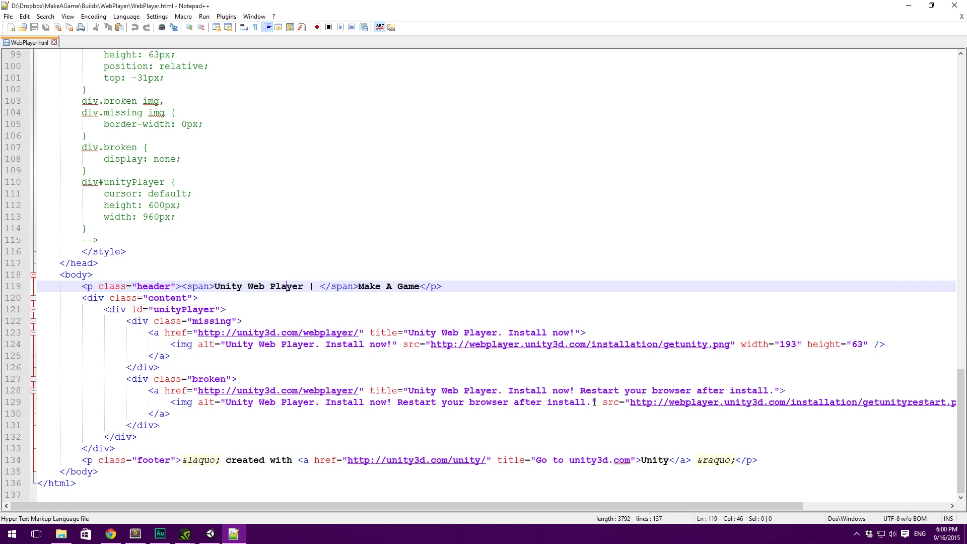
# Inspect the page title on line 5 at the top of the HTML
pyautogui.scroll(20, 360, 255)
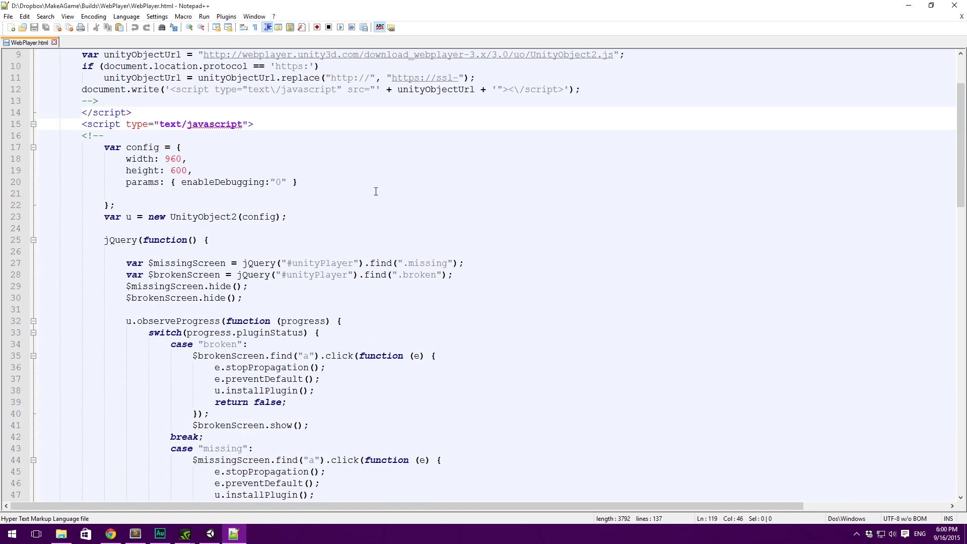
pyautogui.scroll(3, 375, 191)
pyautogui.click(266, 207)
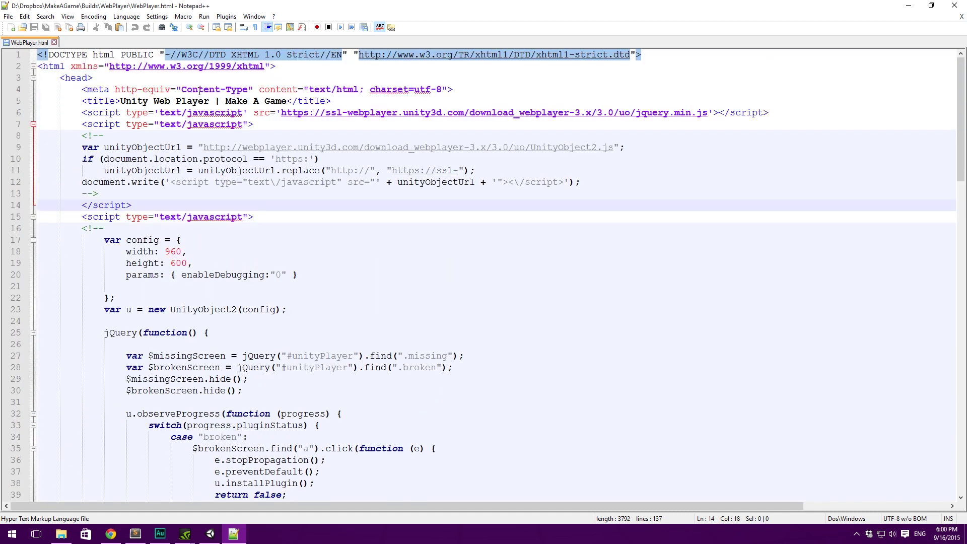
pyautogui.click(159, 101)
pyautogui.moveTo(120, 101); pyautogui.dragTo(283, 103)
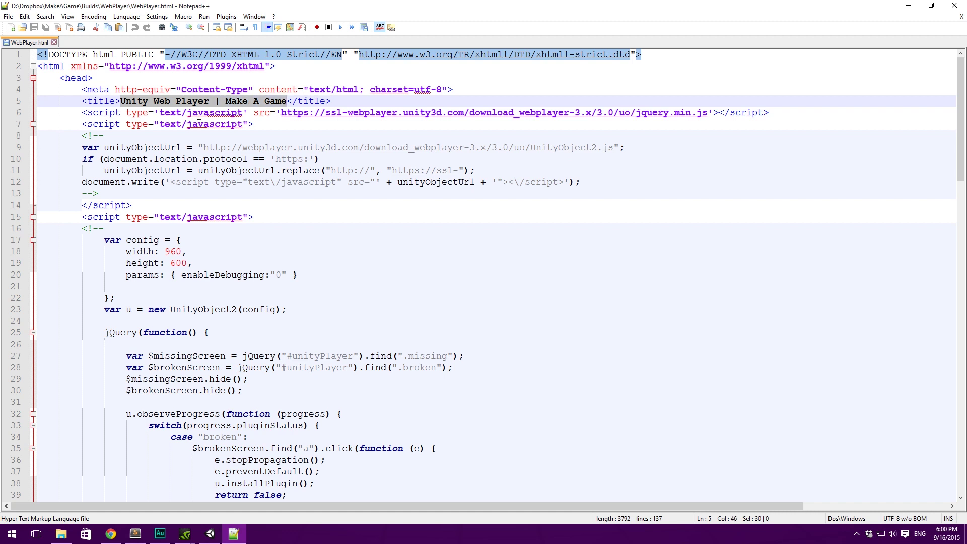
pyautogui.click(204, 102)
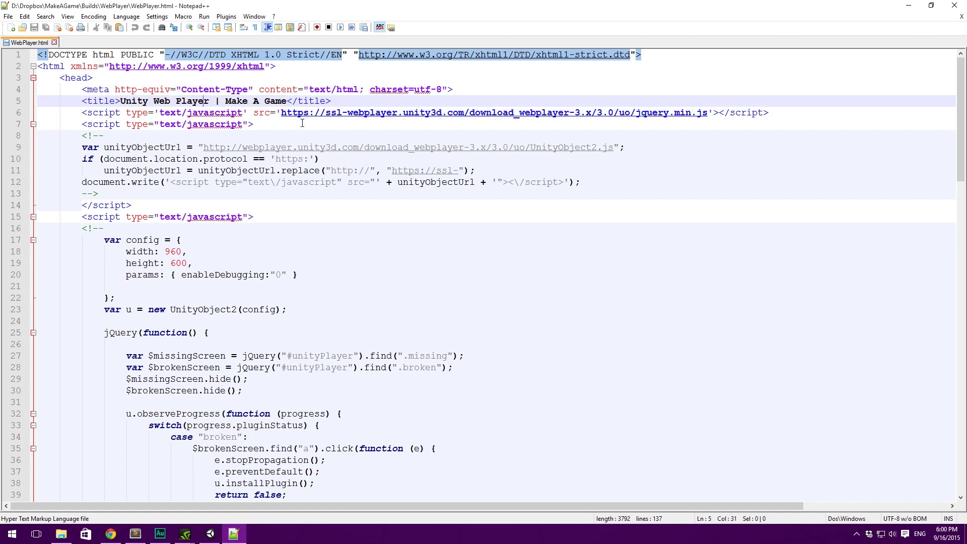
pyautogui.scroll(-20, 271, 123)
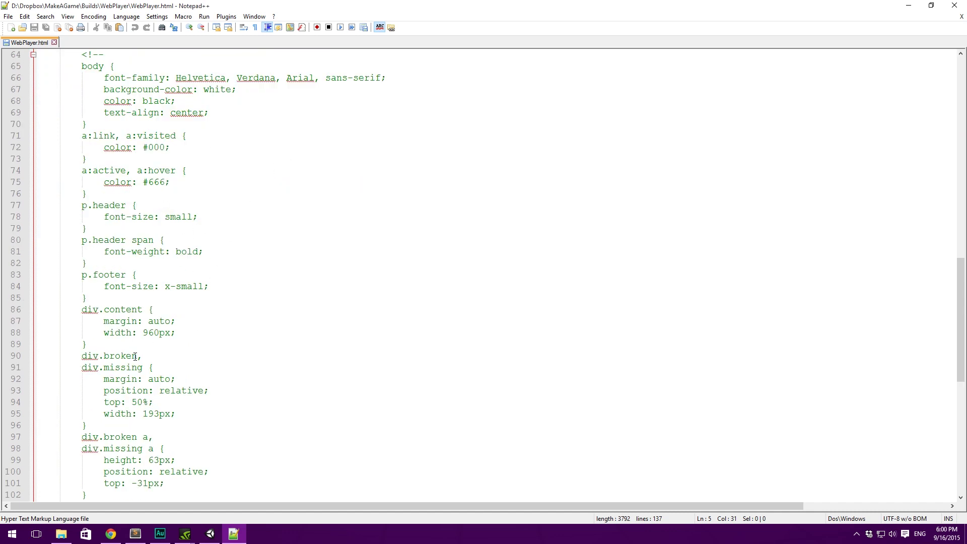
pyautogui.scroll(15, 276, 319)
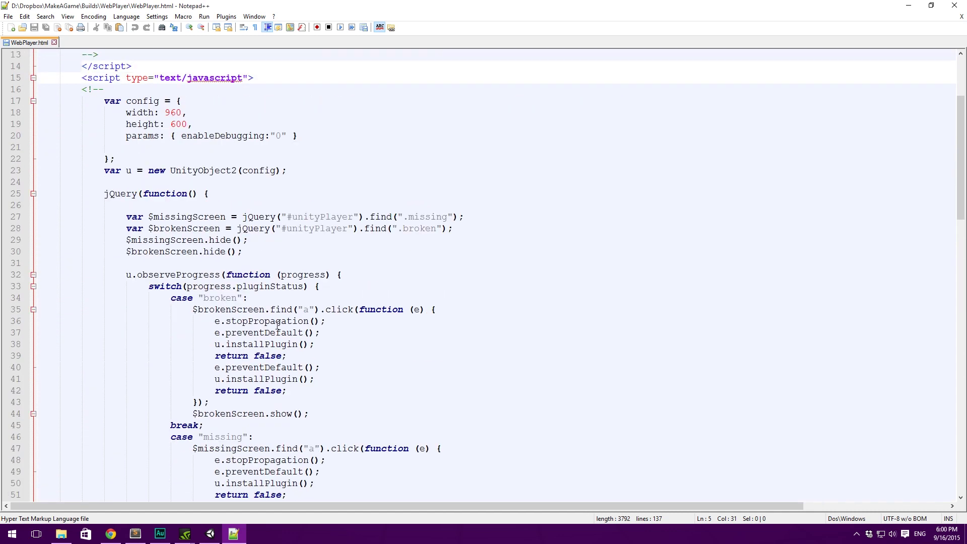
pyautogui.scroll(-20, 300, 263)
# Duplicate footer line 134 onto a new line 135
pyautogui.click(275, 379)
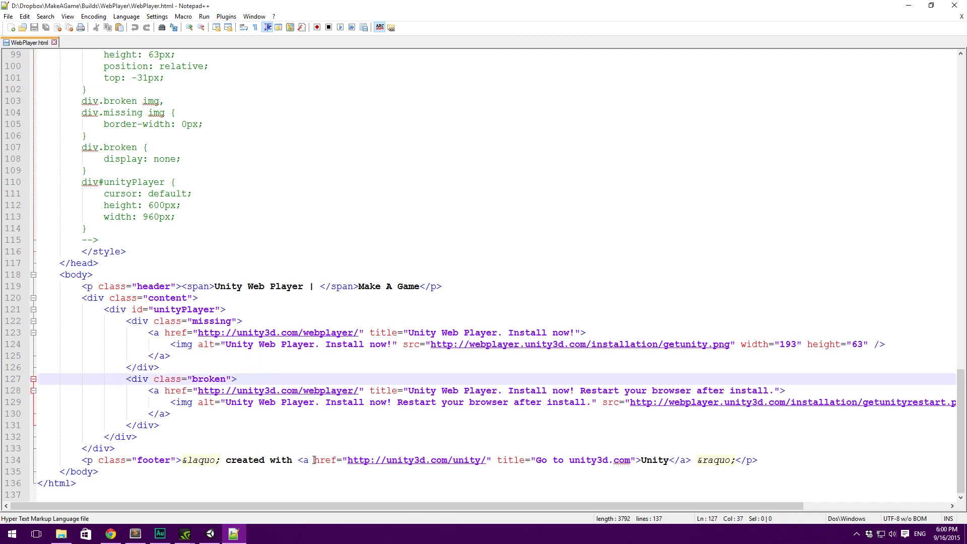
pyautogui.click(298, 460)
pyautogui.moveTo(763, 463); pyautogui.dragTo(82, 461)
pyautogui.hotkey('ctrl', 'c')
pyautogui.click(800, 462)
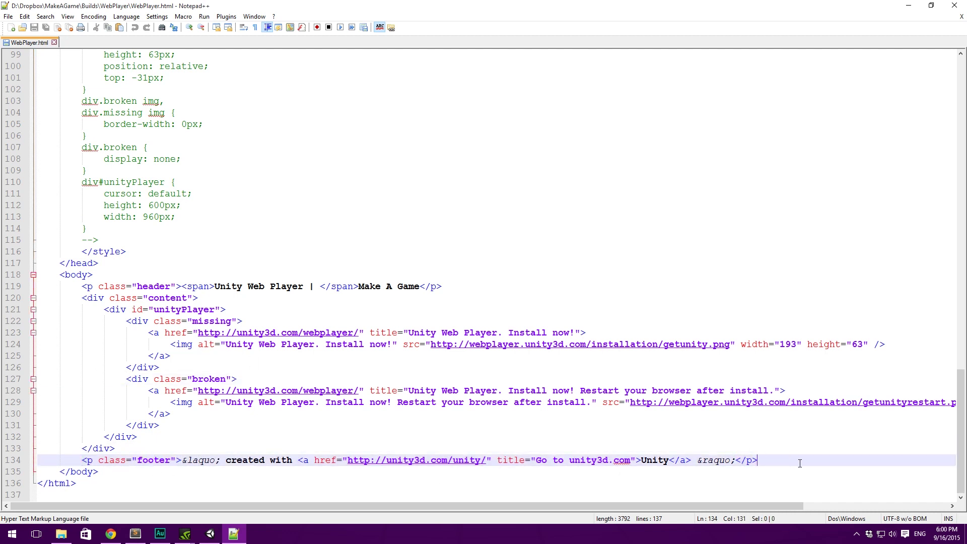
pyautogui.press('Return')
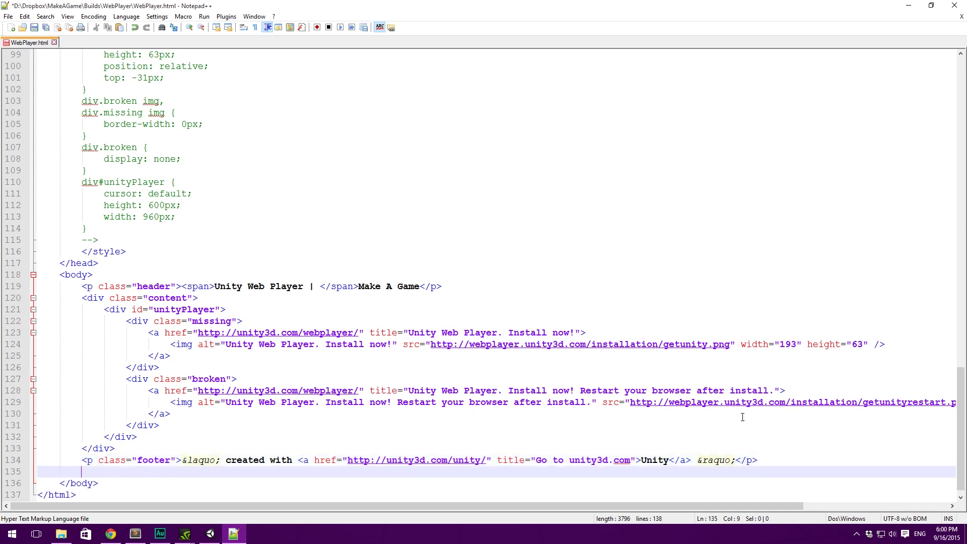
pyautogui.hotkey('ctrl', 'v')
# Reword the copied footer to 'and using the Make A Game tutorial series from'
pyautogui.doubleClick(248, 464)
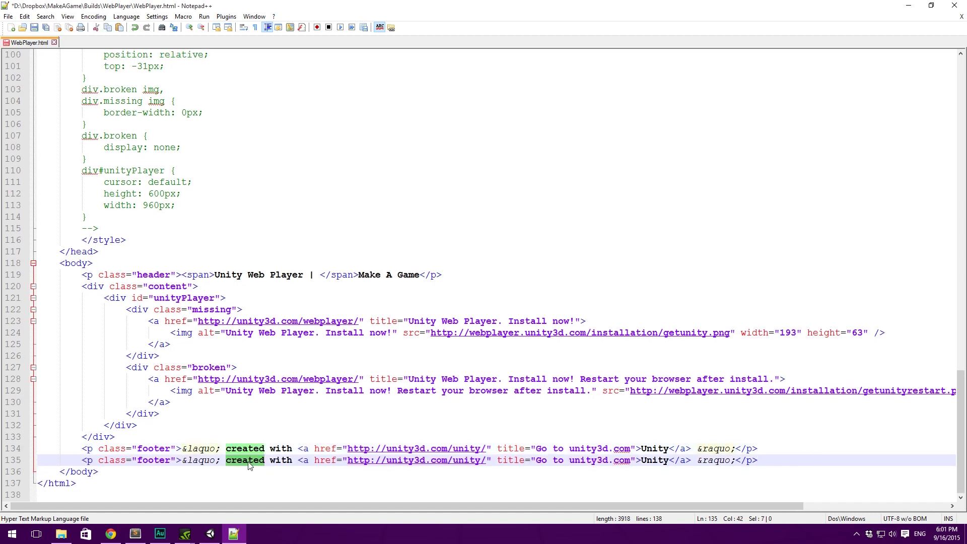
pyautogui.write('and')
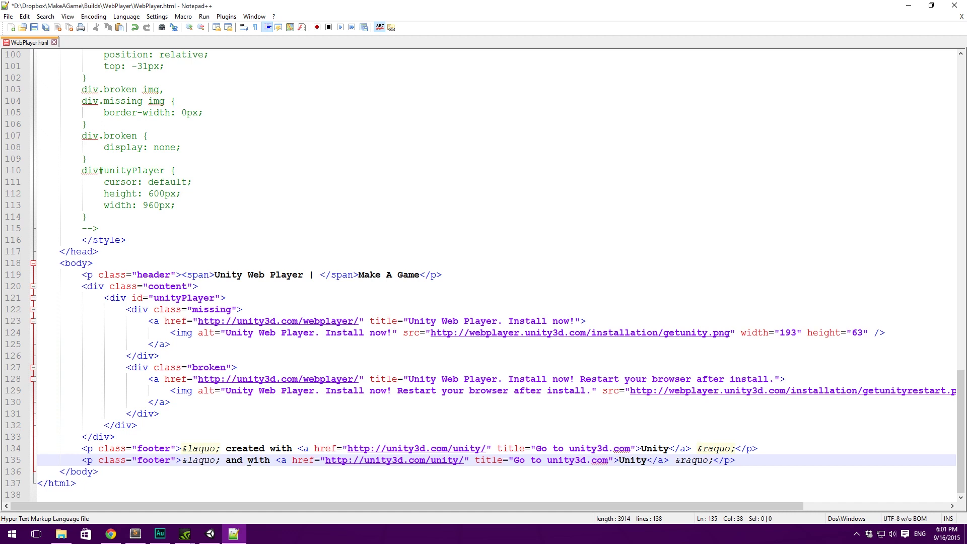
pyautogui.doubleClick(249, 461)
pyautogui.write('using ')
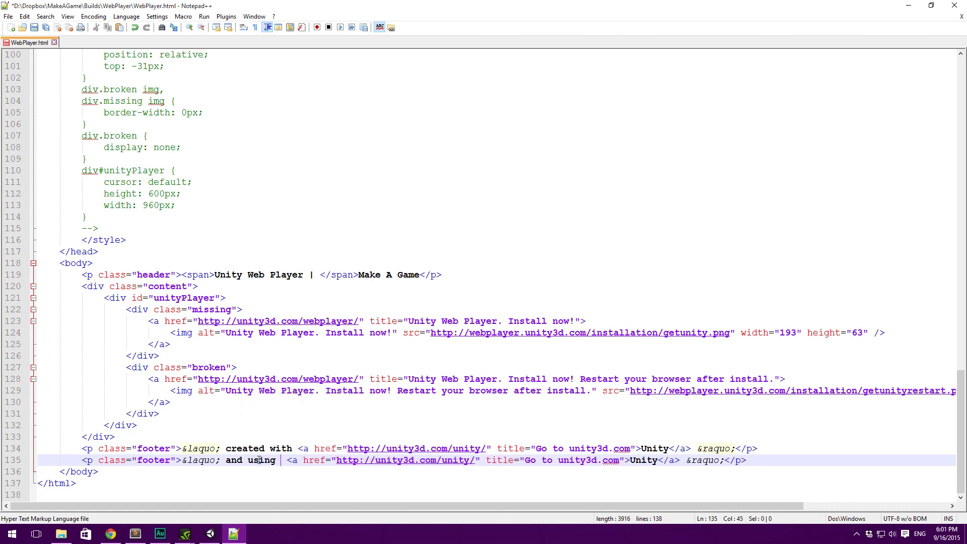
pyautogui.write('the Make A')
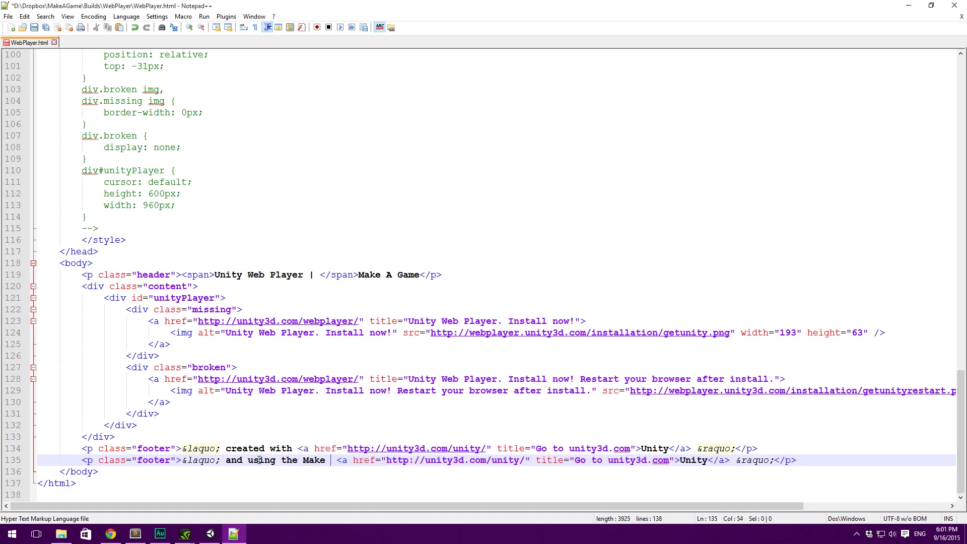
pyautogui.write(' Game tutorial s')
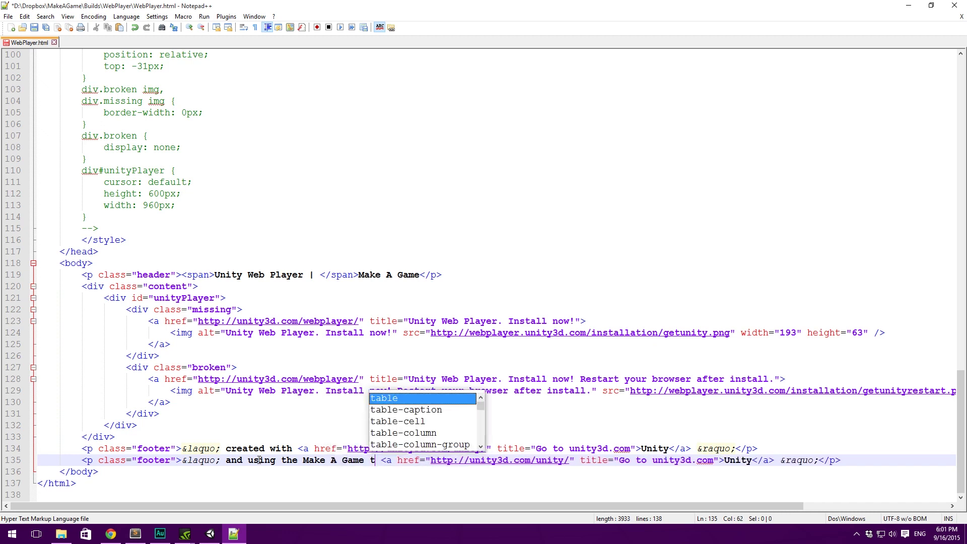
pyautogui.write('eries')
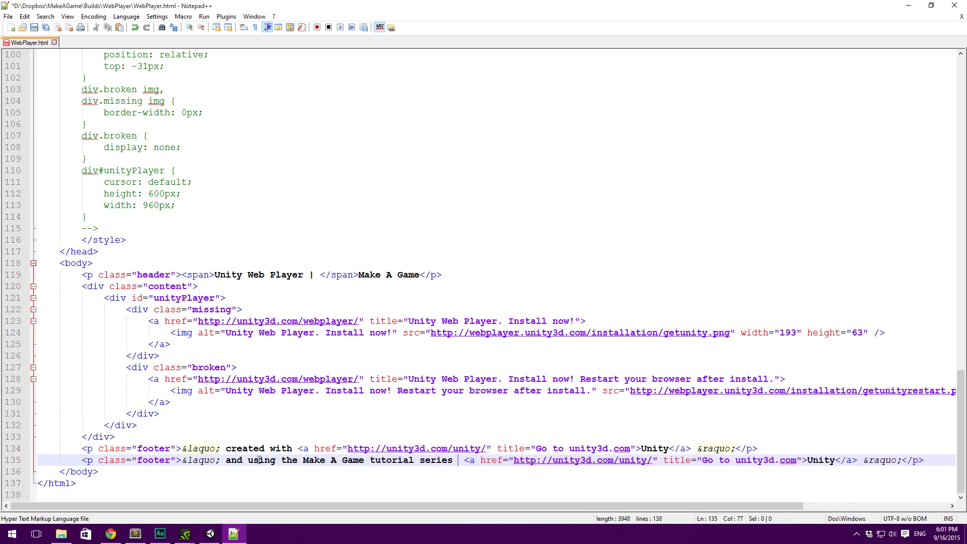
pyautogui.write(' from')
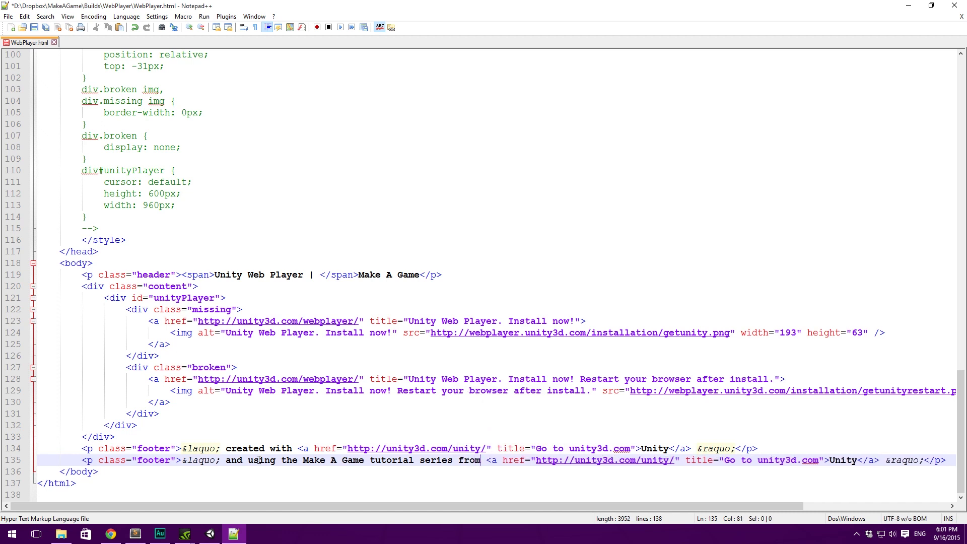
# Change the new footer's link text to Brackeys and its title and address to brackeys.com
pyautogui.doubleClick(844, 460)
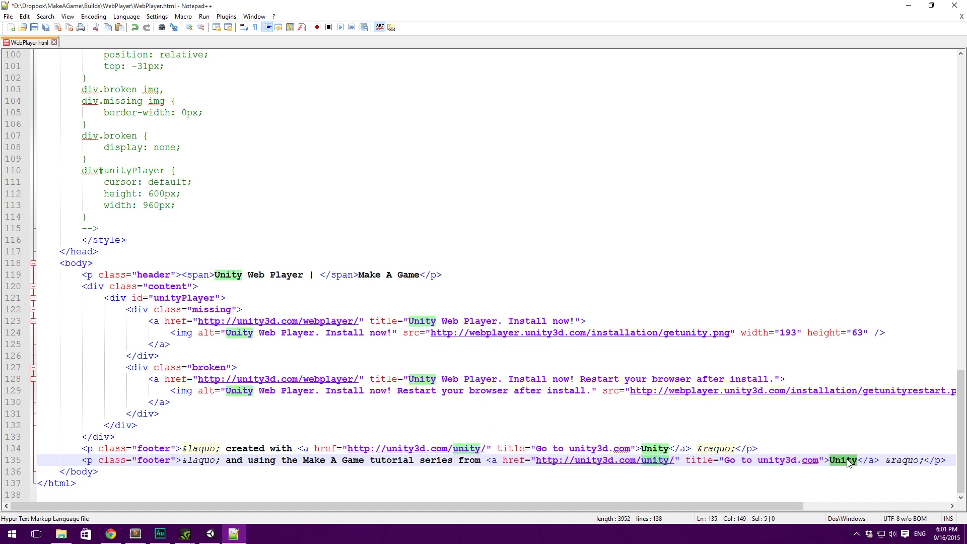
pyautogui.write('Brackeys')
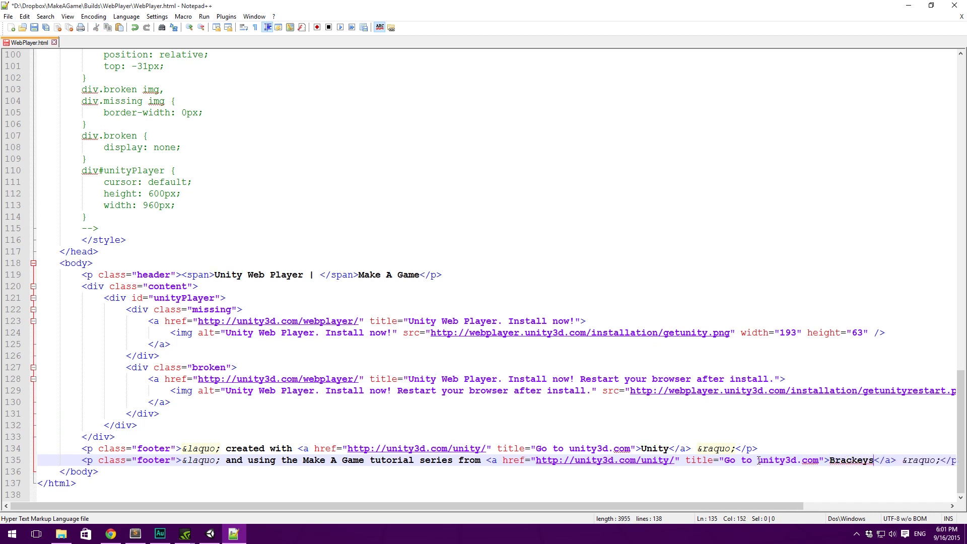
pyautogui.moveTo(757, 463); pyautogui.dragTo(823, 467)
pyautogui.write('brackeys.com')
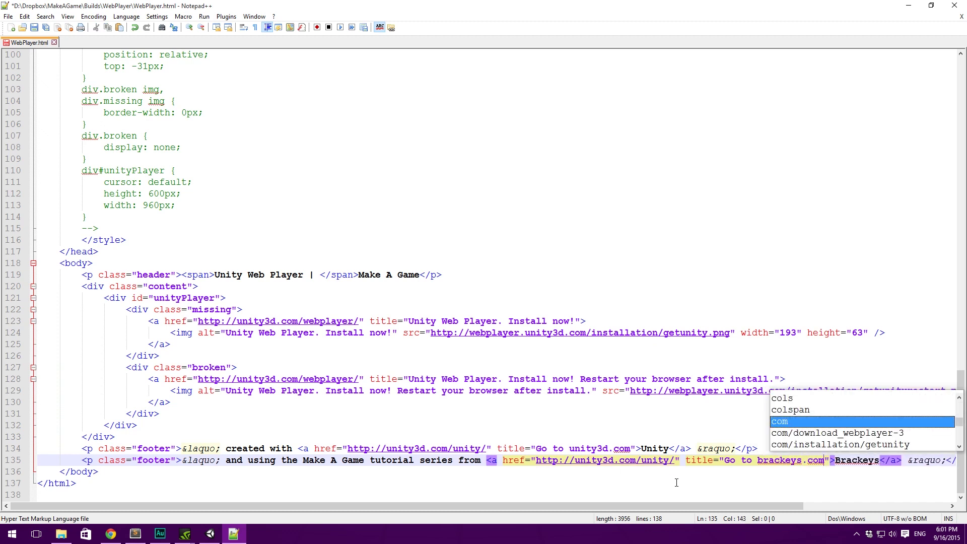
pyautogui.moveTo(674, 462); pyautogui.dragTo(580, 463)
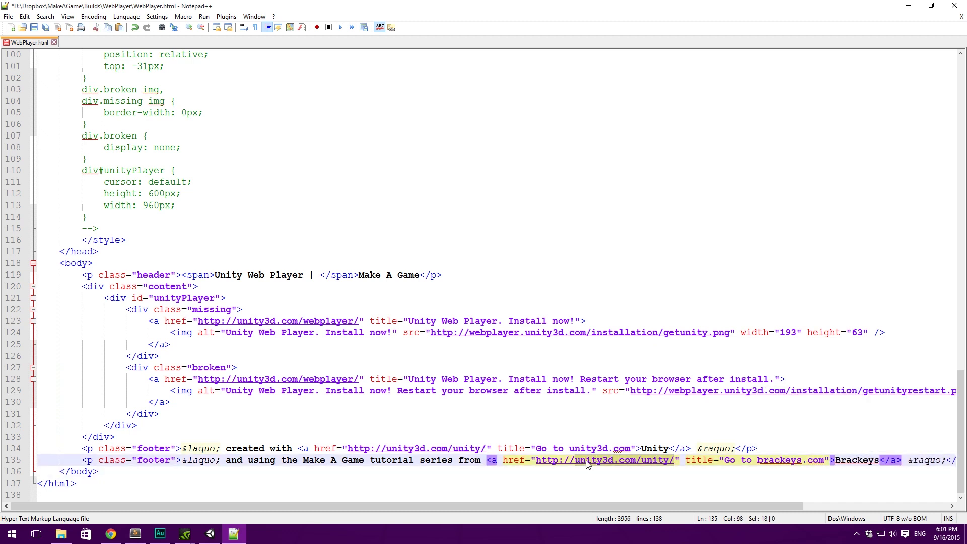
pyautogui.press('BackSpace')
pyautogui.press('BackSpace')
pyautogui.write('brackeys.com/')
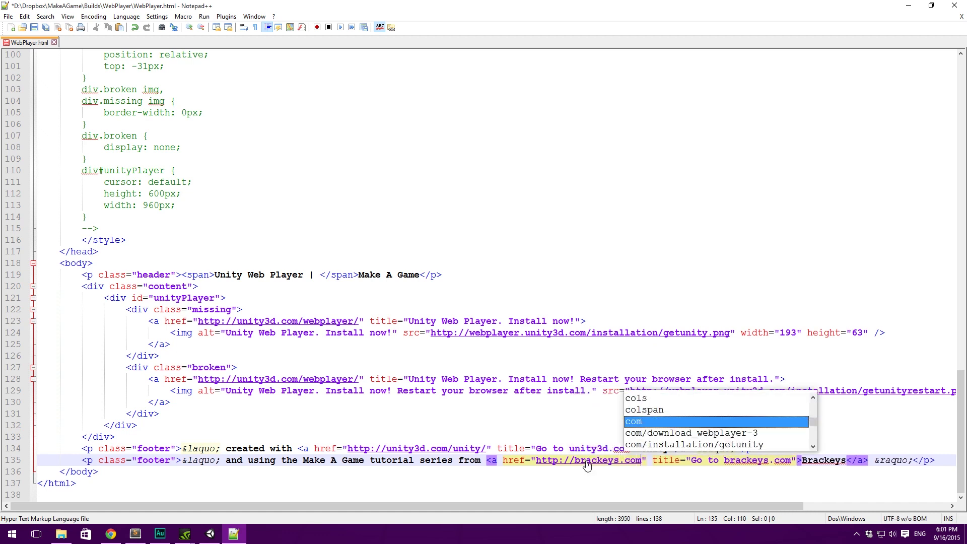
# Save the edited WebPlayer.html and close Notepad++
pyautogui.click(477, 309)
pyautogui.scroll(3, 477, 322)
pyautogui.hotkey('ctrl', 's')
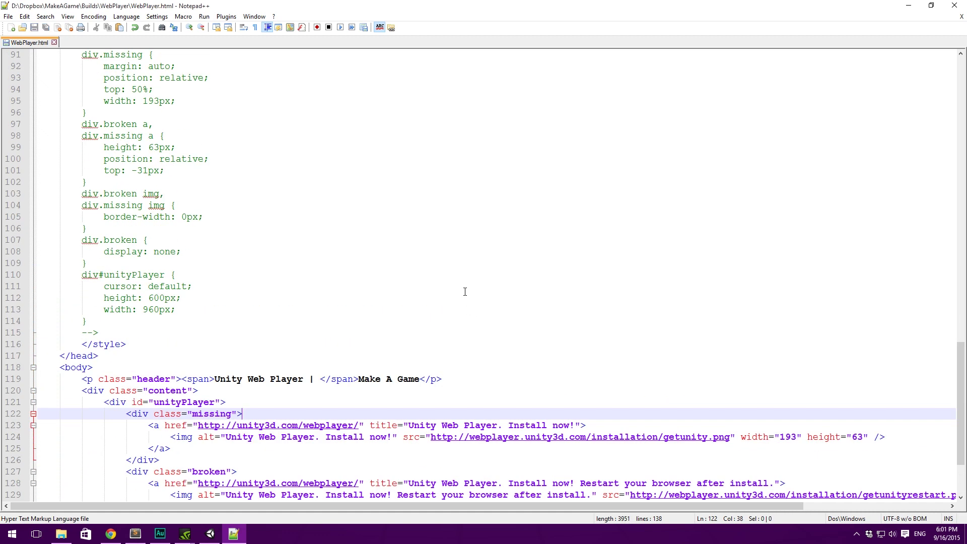
pyautogui.scroll(15, 576, 201)
pyautogui.click(954, 5)
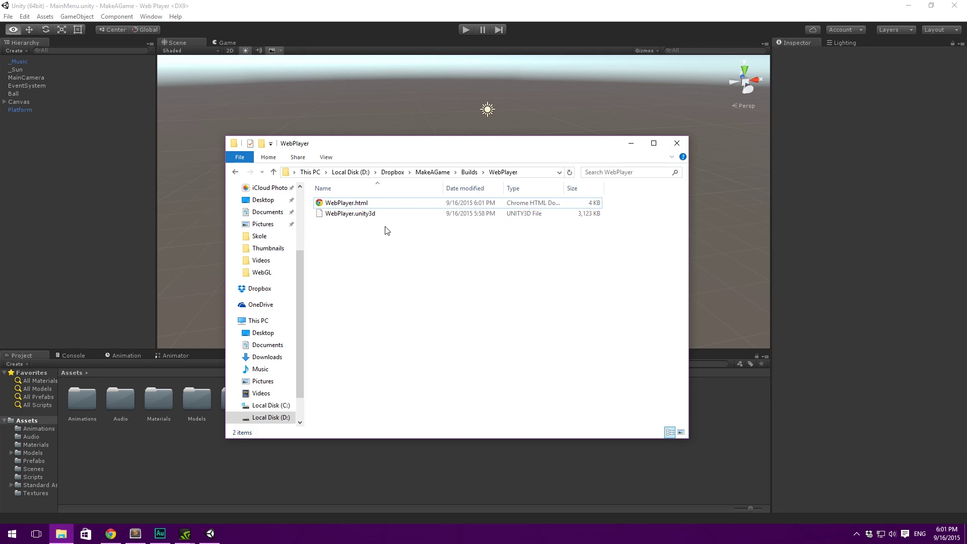
# Open WebPlayer.html in Firefox to preview the new footer
pyautogui.rightClick(359, 201)
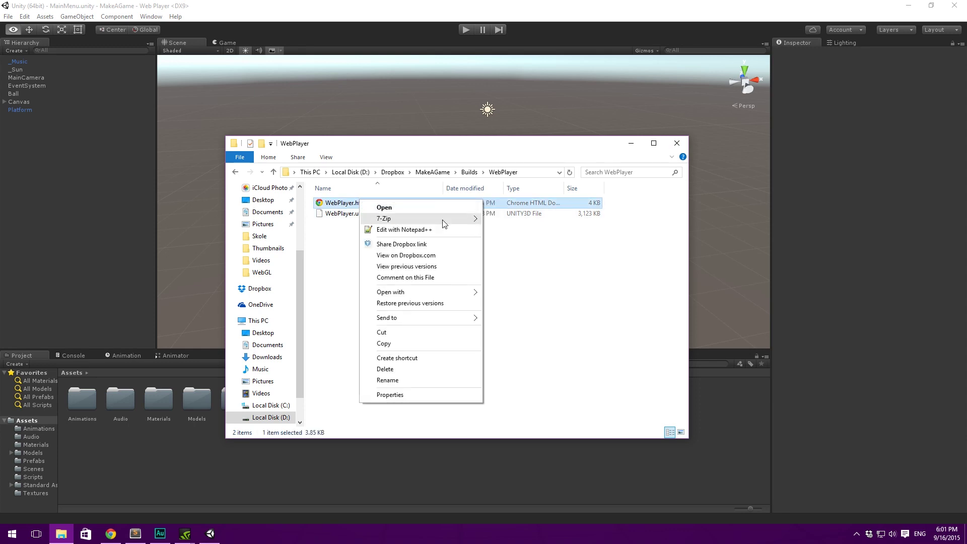
pyautogui.moveTo(452, 292)
pyautogui.click(506, 292)
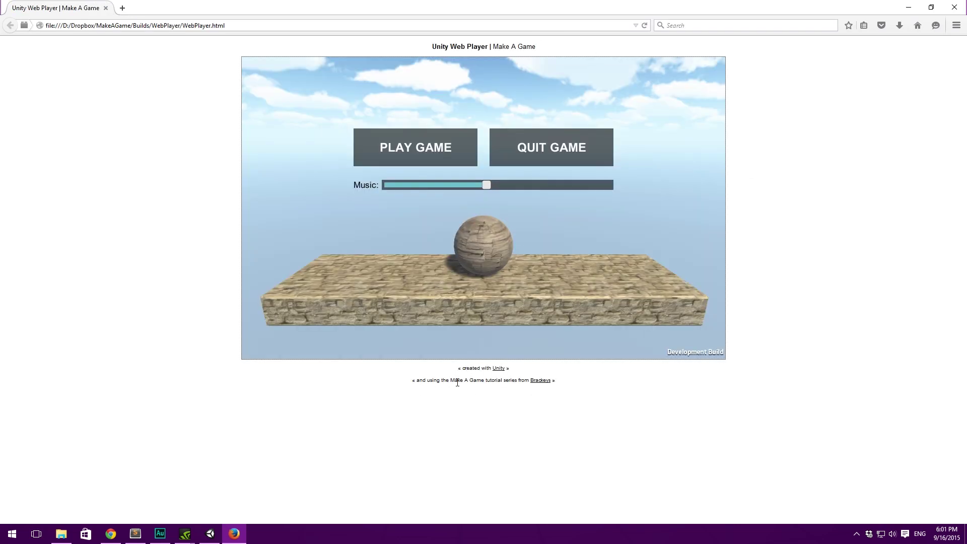
# Follow the Brackeys footer credit to brackeys.com, then close Firefox
pyautogui.click(540, 381)
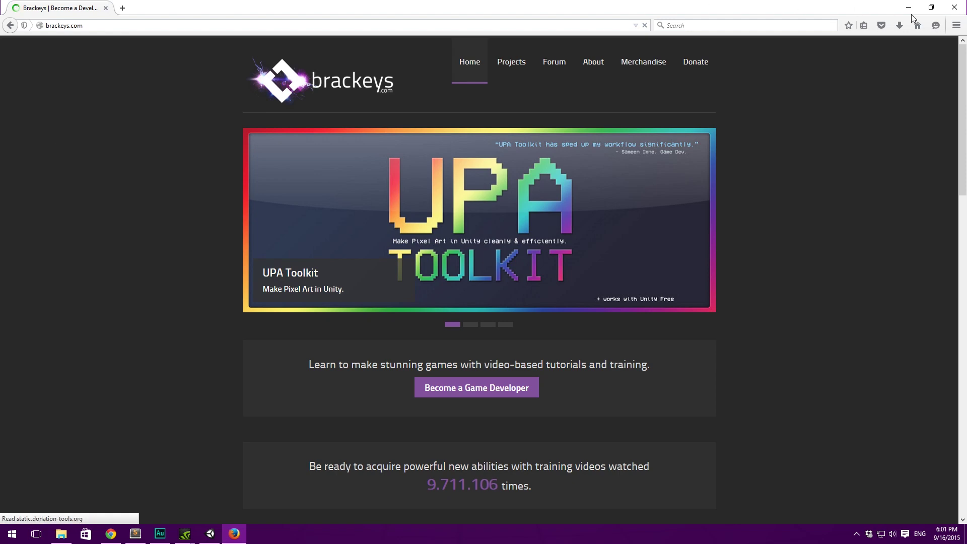
pyautogui.click(954, 7)
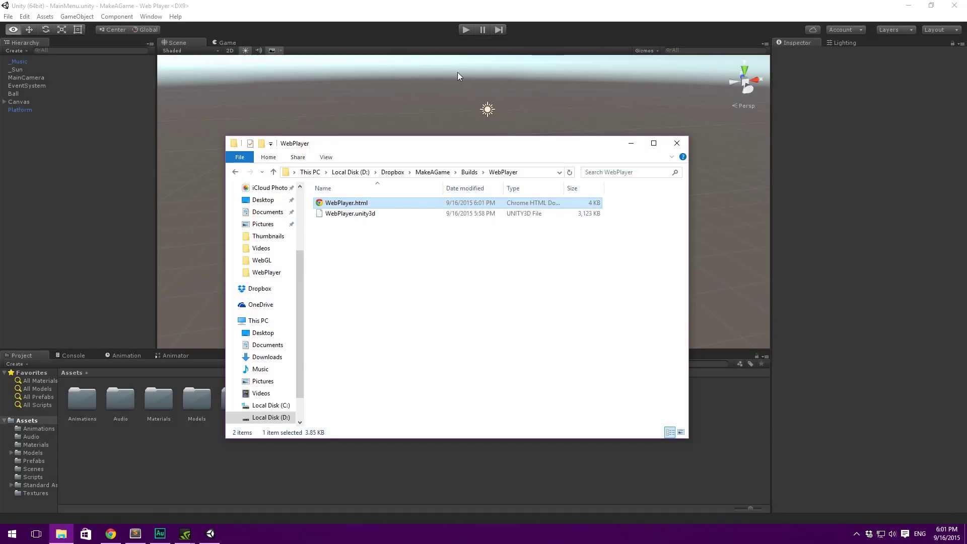
# Bring up the Sublime Text outline and review the Web Player vs WebGL and Configuring the HTML-file lines
pyautogui.click(413, 285)
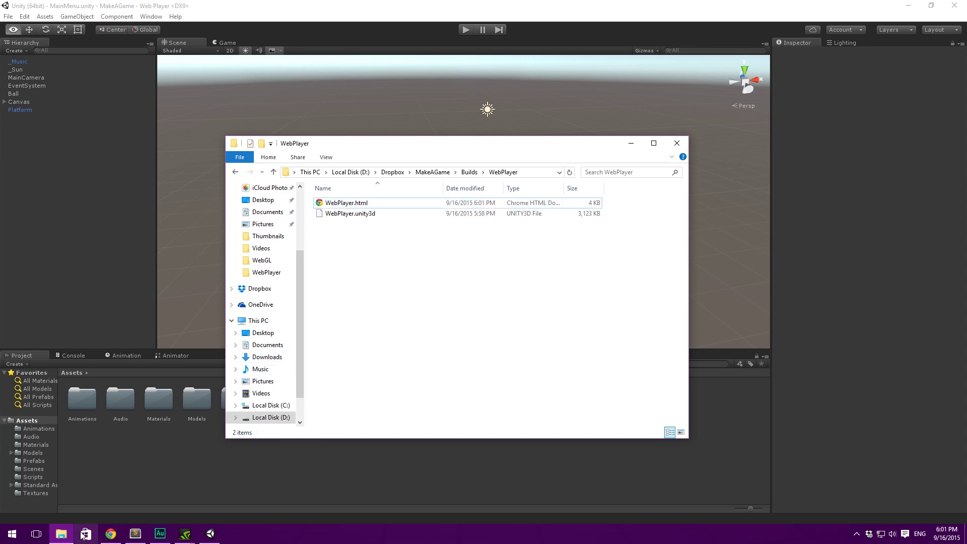
pyautogui.click(147, 533)
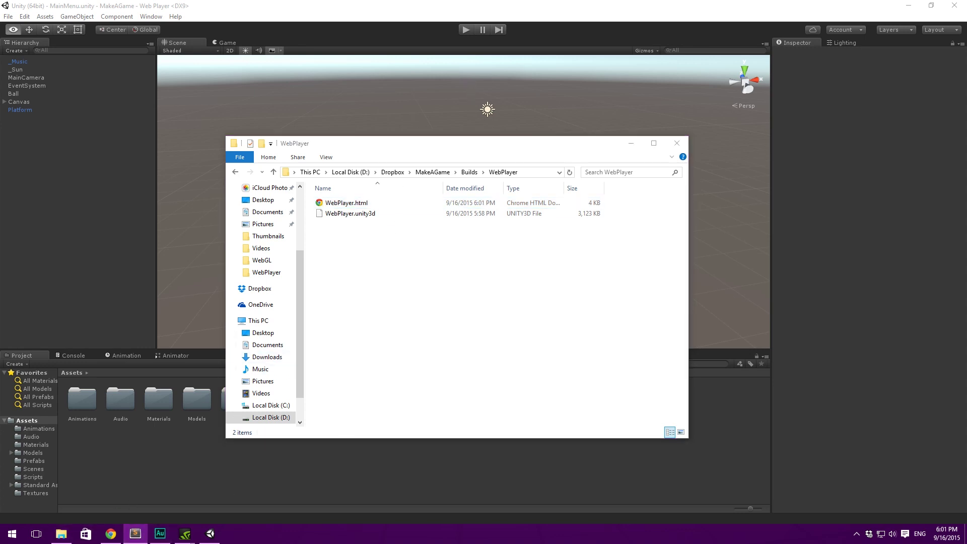
pyautogui.press('Up')
pyautogui.press('Up')
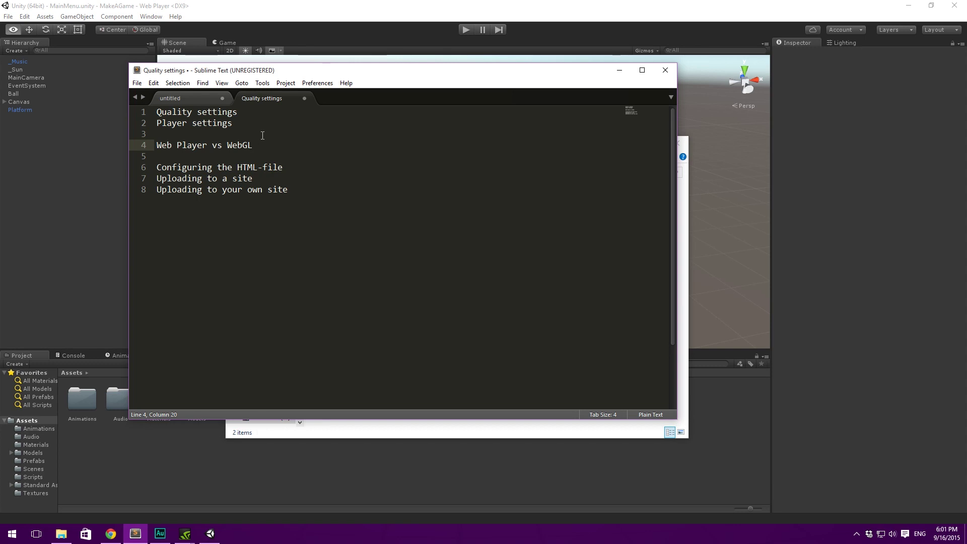
pyautogui.tripleClick(255, 146)
pyautogui.click(256, 151)
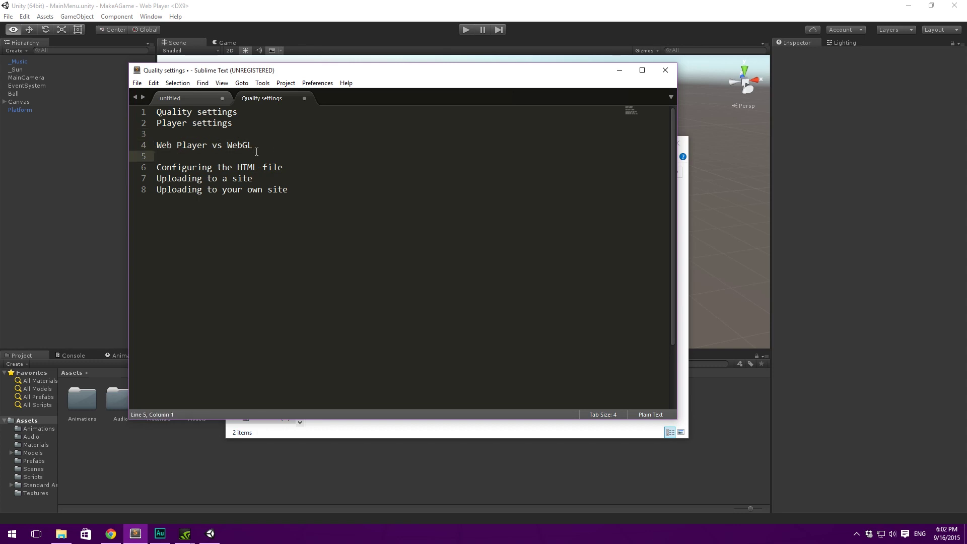
pyautogui.click(315, 179)
pyautogui.moveTo(303, 164); pyautogui.dragTo(153, 162)
pyautogui.click(314, 164)
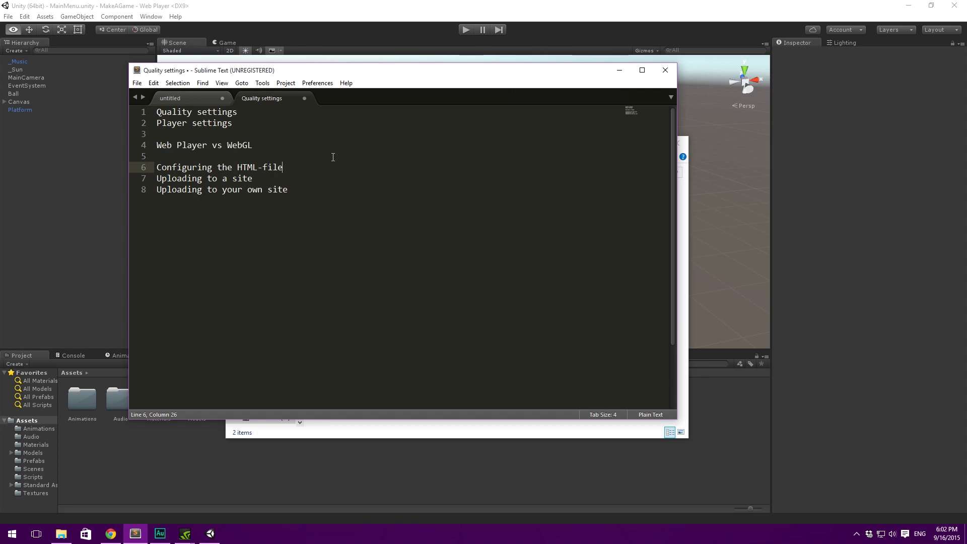
# Check the final Uploading to a site line, then drag the notes window to the right
pyautogui.press('Down')
pyautogui.press('Down')
pyautogui.click(274, 179)
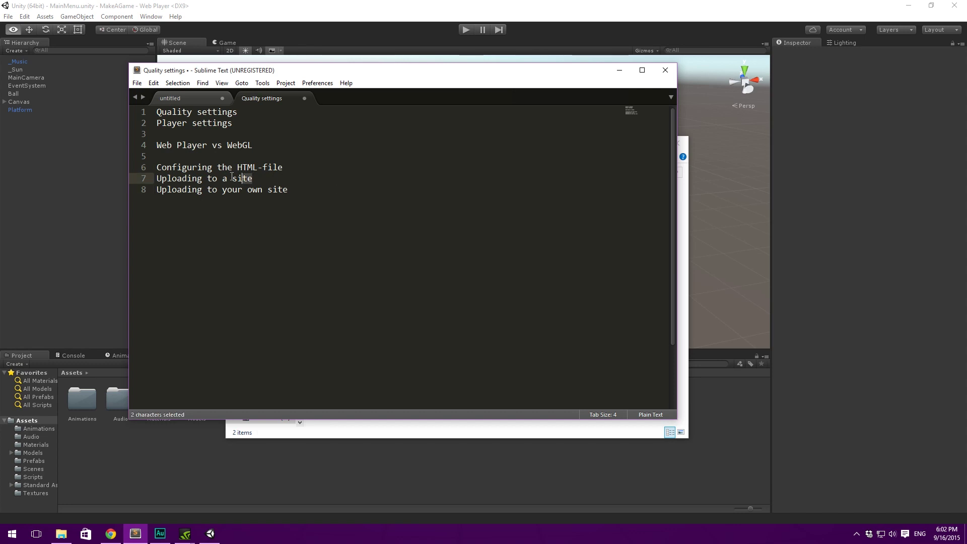
pyautogui.click(308, 188)
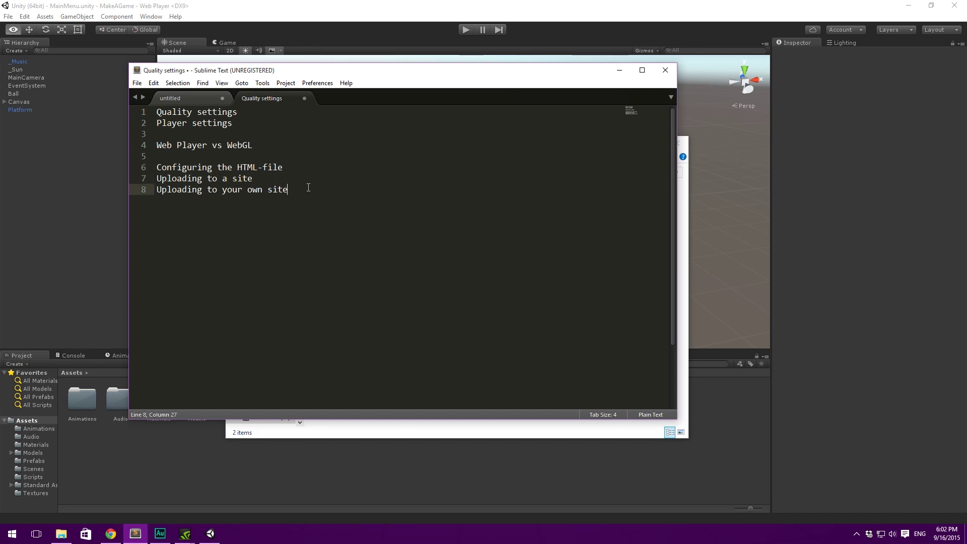
pyautogui.click(269, 182)
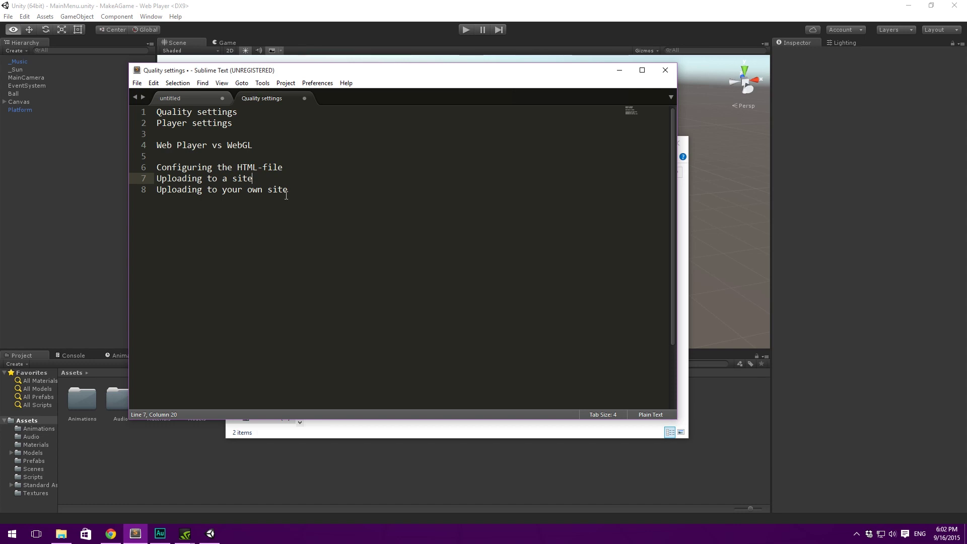
pyautogui.moveTo(398, 74); pyautogui.dragTo(583, 102)
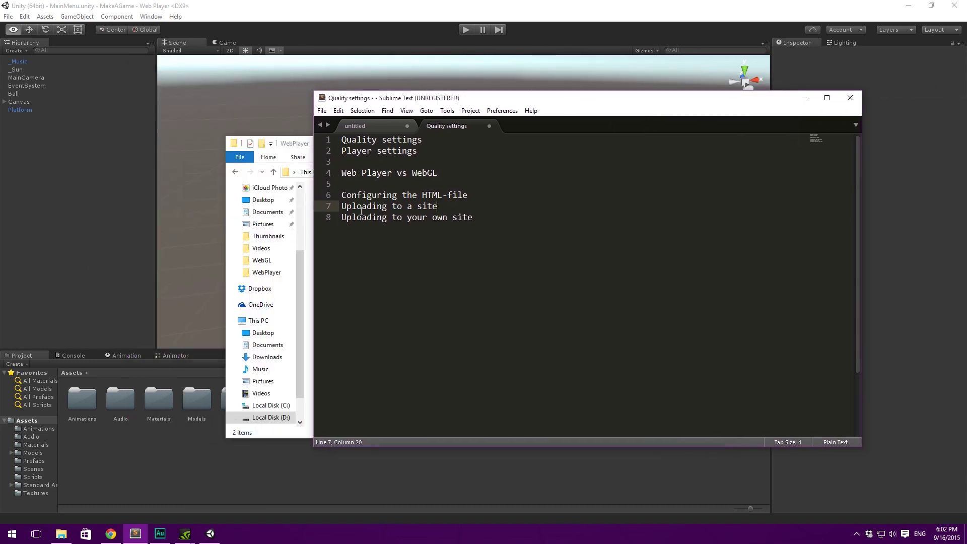
pyautogui.click(305, 145)
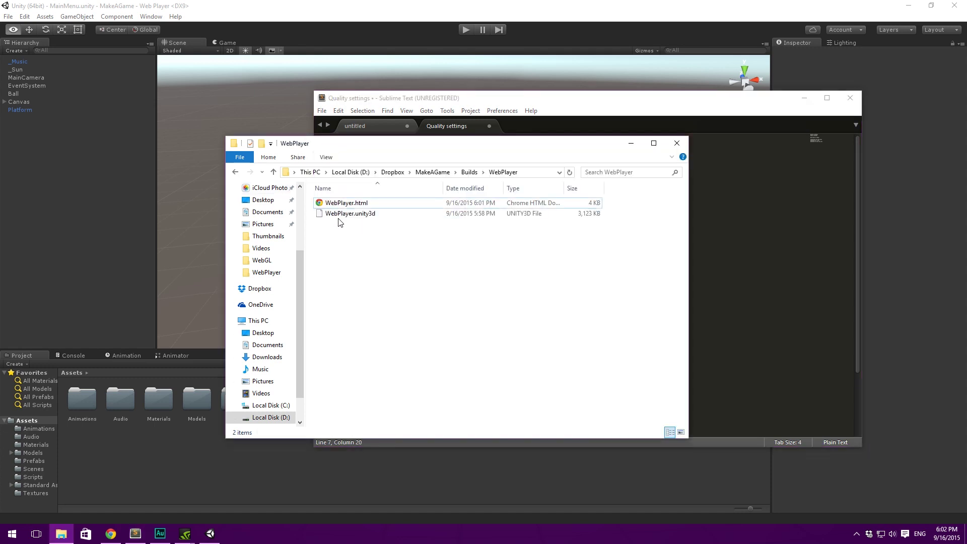
pyautogui.click(369, 213)
pyautogui.click(386, 263)
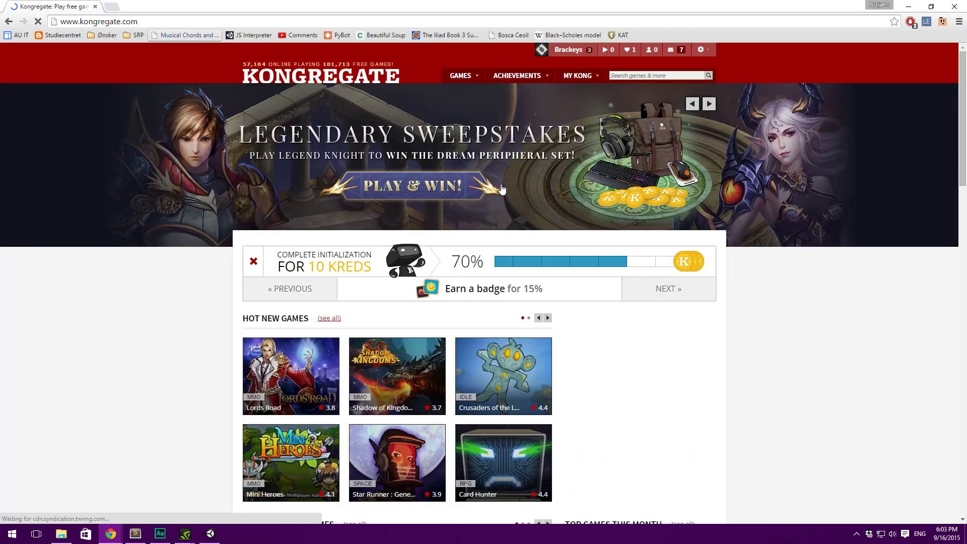
# Open Kongregate's Upload your game form from the GAMES menu
pyautogui.moveTo(518, 76)
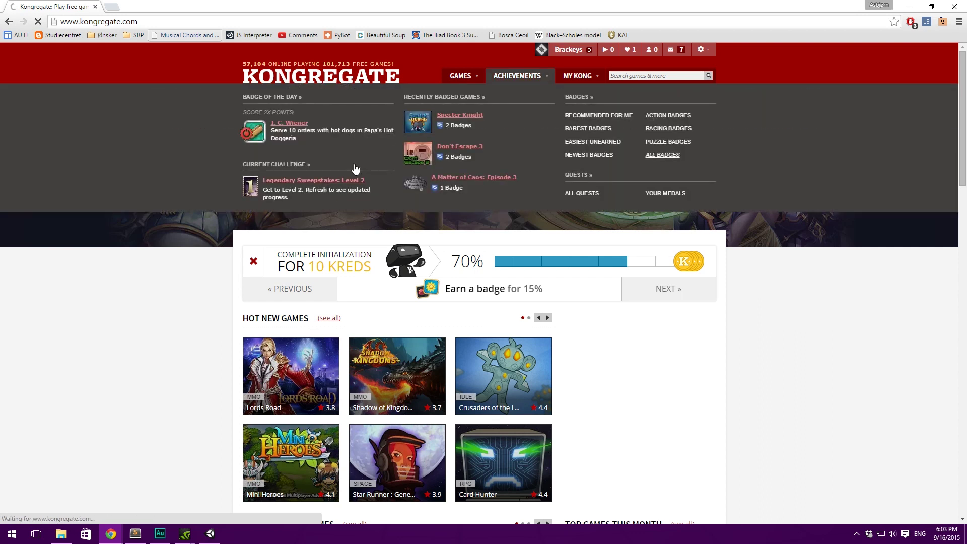
pyautogui.scroll(-3, 227, 204)
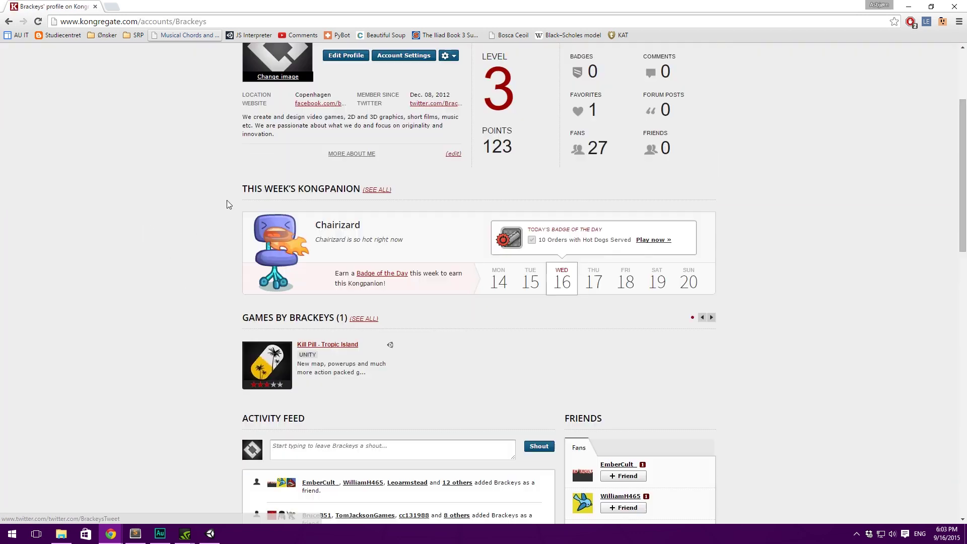
pyautogui.scroll(3, 135, 288)
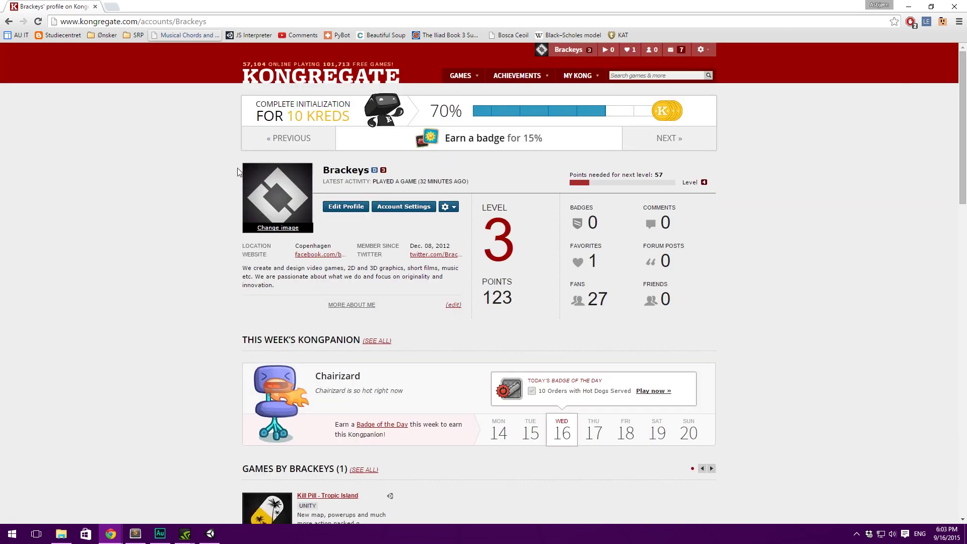
pyautogui.moveTo(460, 76)
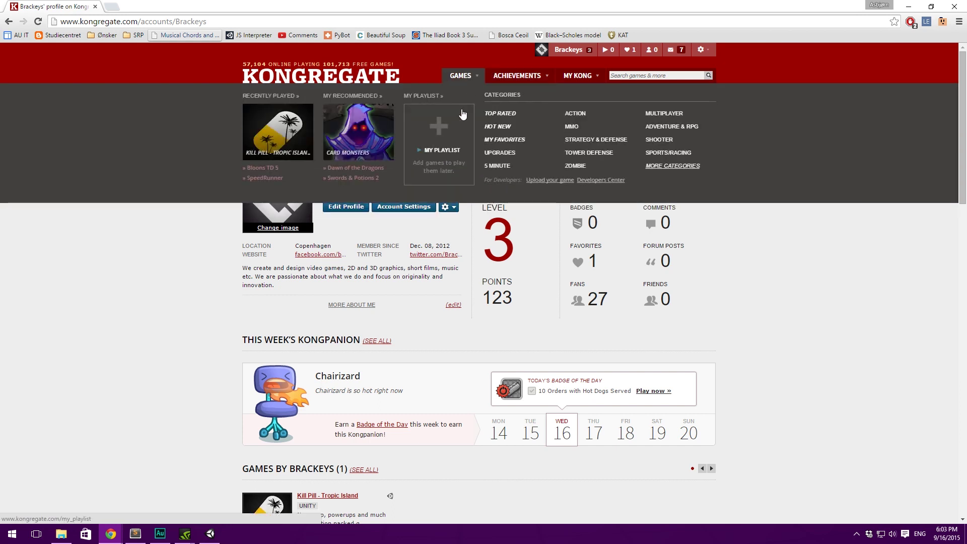
pyautogui.click(542, 184)
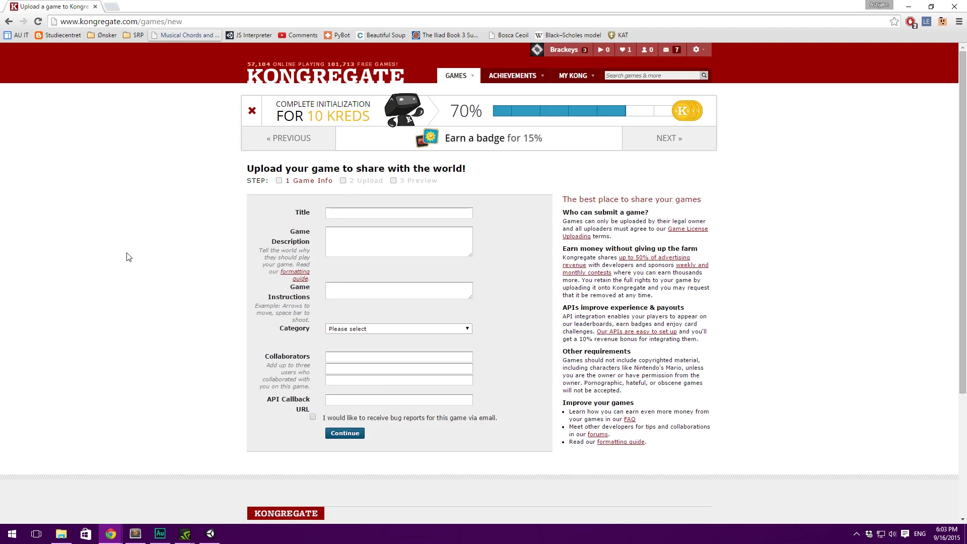
# Look over the upload form, then close Chrome
pyautogui.scroll(-2, 128, 252)
pyautogui.scroll(2, 123, 218)
pyautogui.click(953, 6)
# Look over the Uploading to your own site line and move the notes window down-left
pyautogui.hotkey('alt', 'Tab')
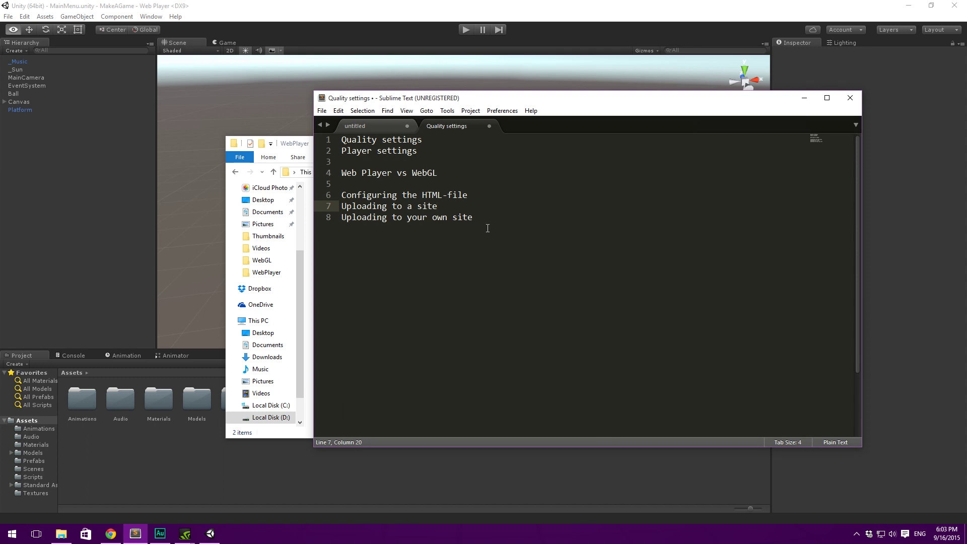
pyautogui.moveTo(473, 217); pyautogui.dragTo(344, 217)
pyautogui.click(481, 261)
pyautogui.moveTo(603, 102); pyautogui.dragTo(455, 125)
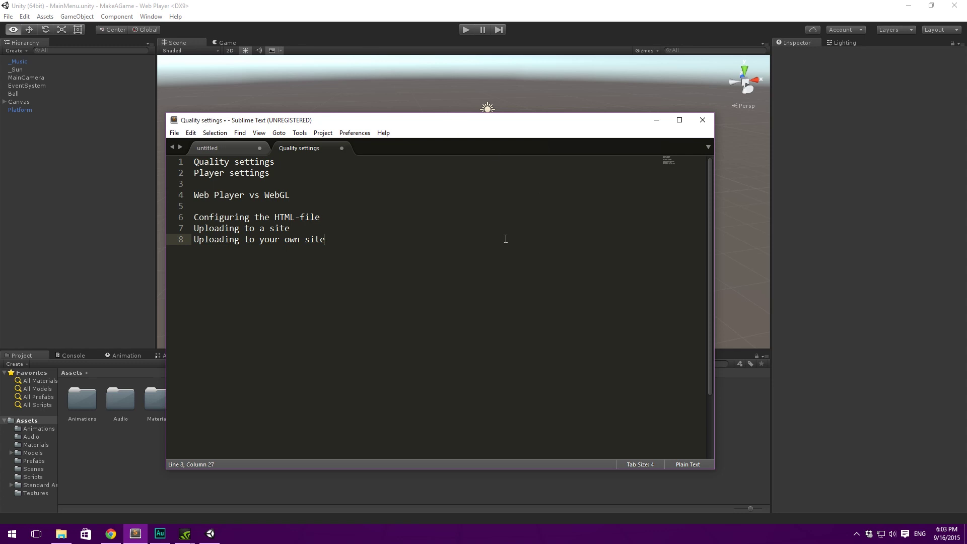
# Launch FileZilla from a Start search for 'file' and connect to the FTP server
pyautogui.press('super')
pyautogui.write('file')
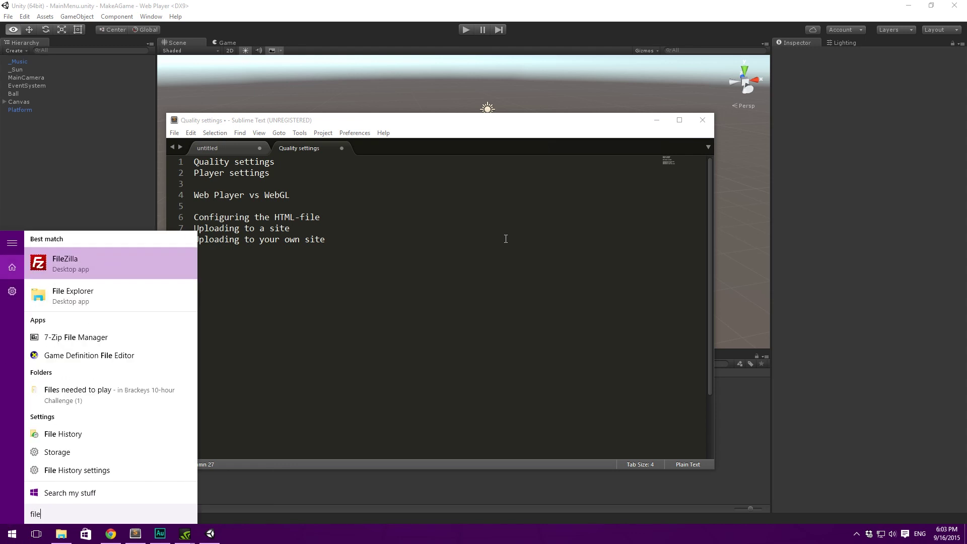
pyautogui.press('Return')
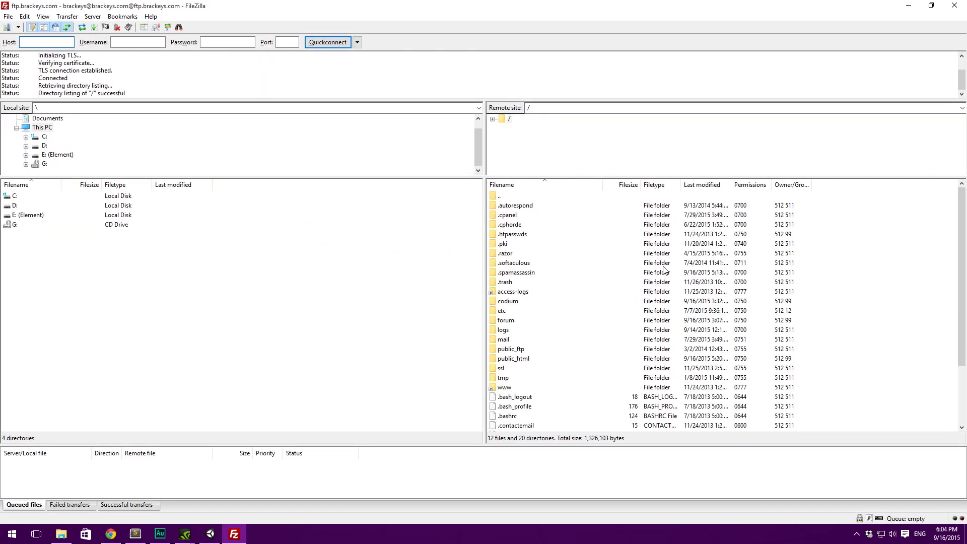
# Open the public_html folder in FileZilla's remote site list
pyautogui.scroll(-3, 663, 270)
pyautogui.scroll(3, 579, 302)
pyautogui.scroll(-3, 691, 322)
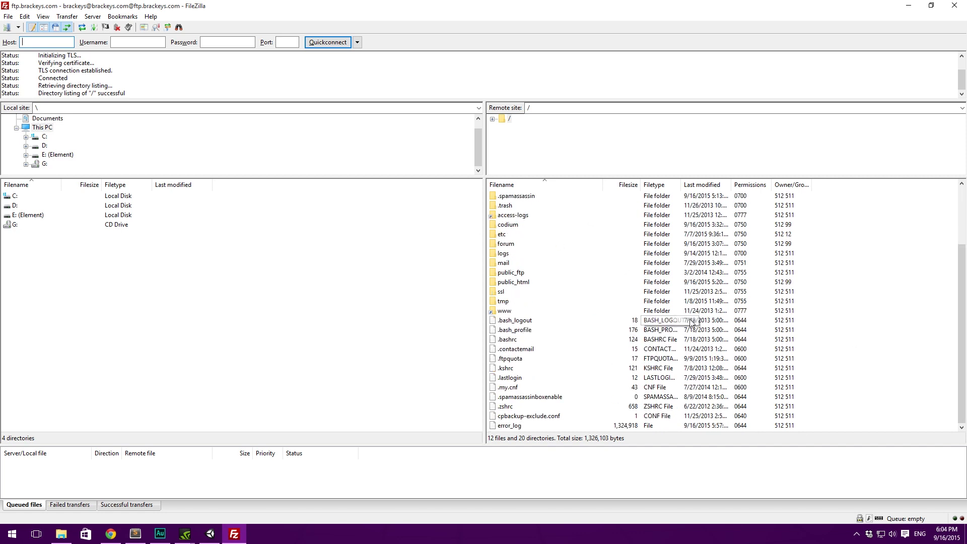
pyautogui.scroll(3, 554, 320)
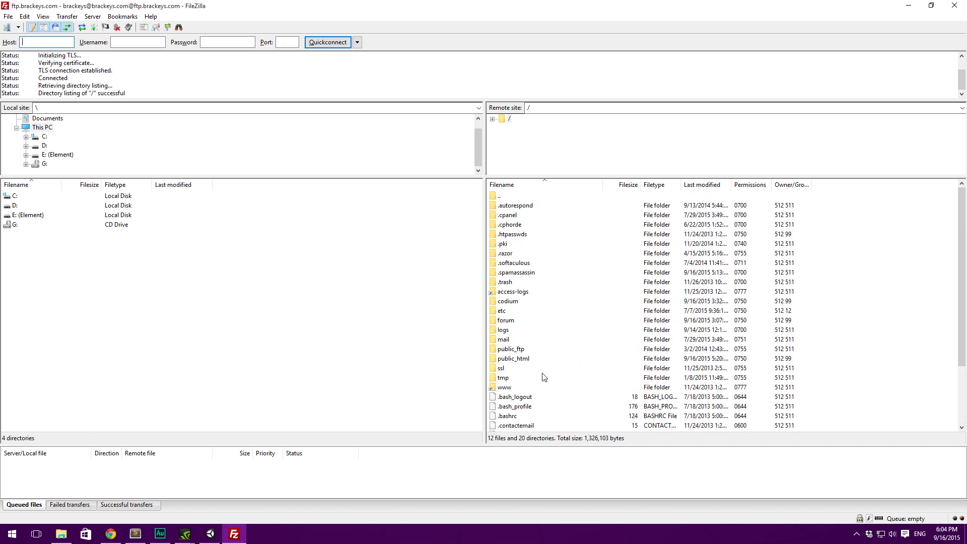
pyautogui.click(519, 348)
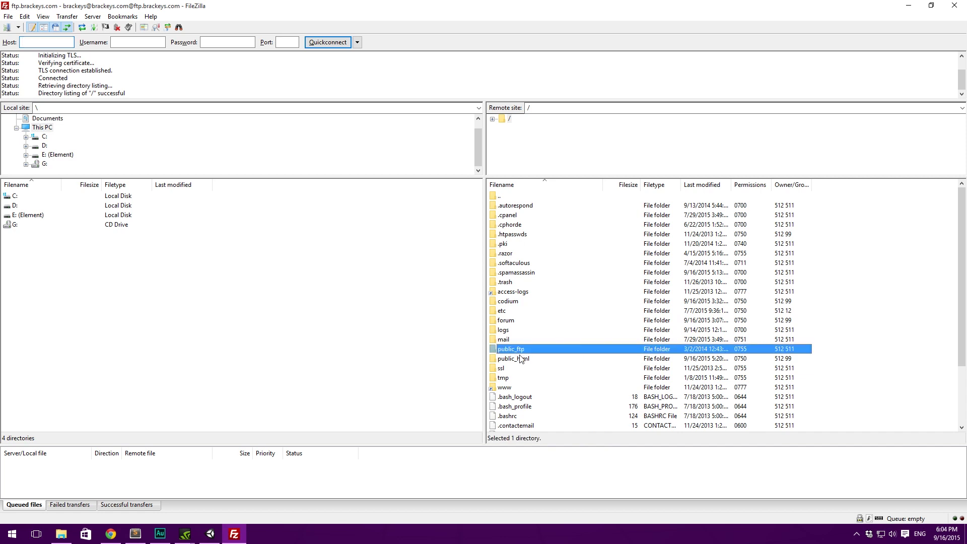
pyautogui.click(551, 359)
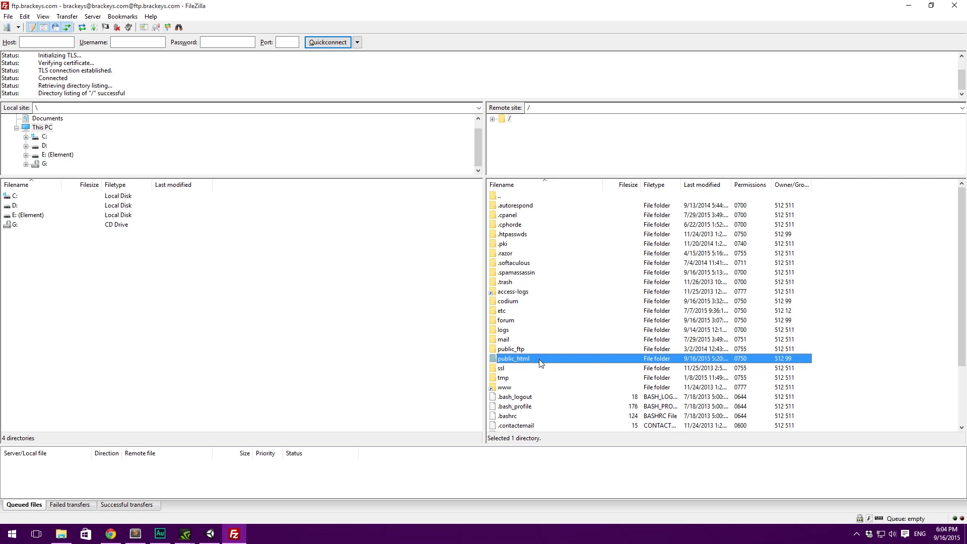
pyautogui.doubleClick(539, 360)
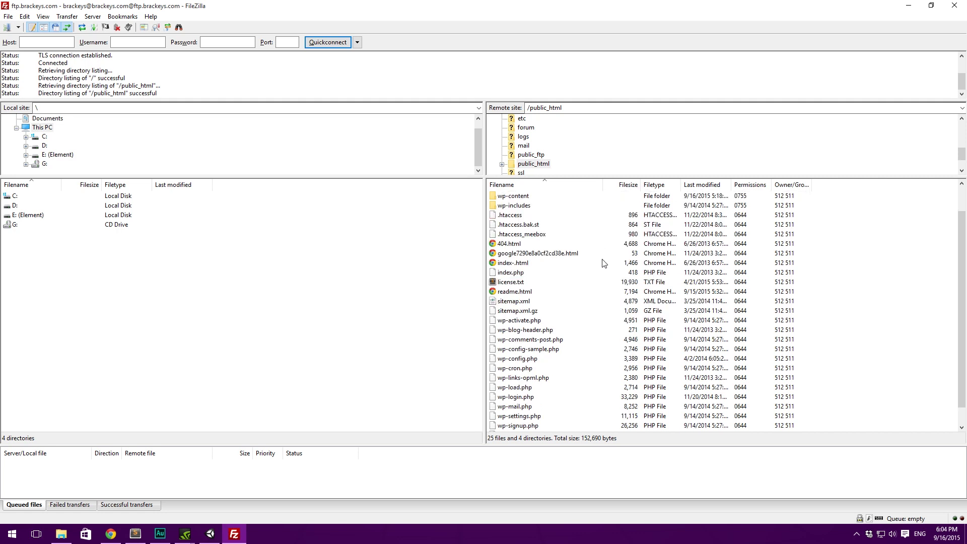
pyautogui.scroll(1, 627, 241)
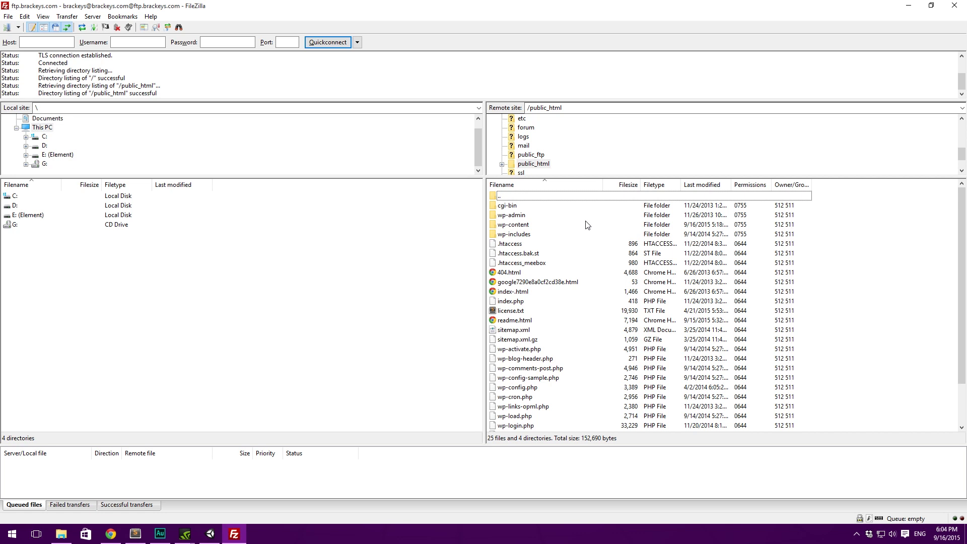
# Create and open a MakeAGame folder under /public_html on the server, with the local WebPlayer folder in front
pyautogui.rightClick(849, 261)
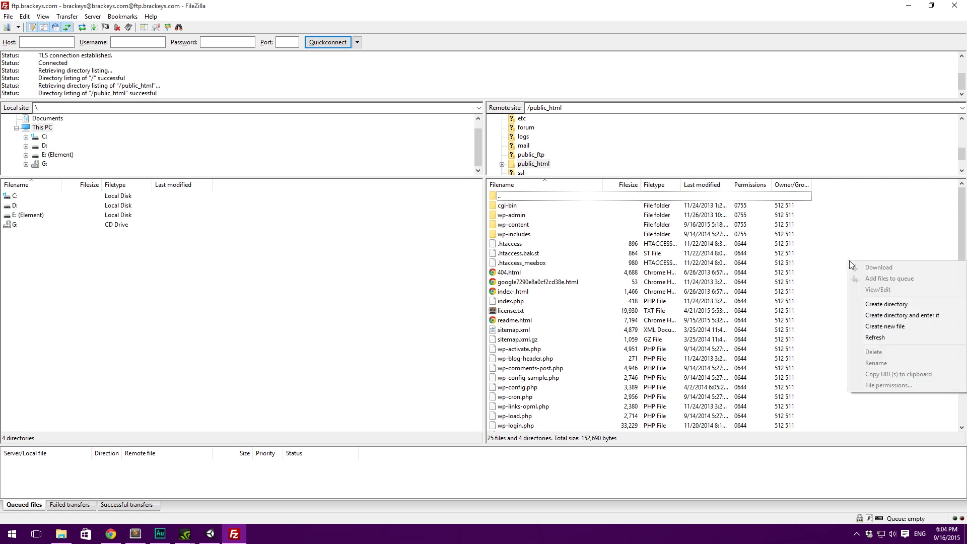
pyautogui.click(898, 305)
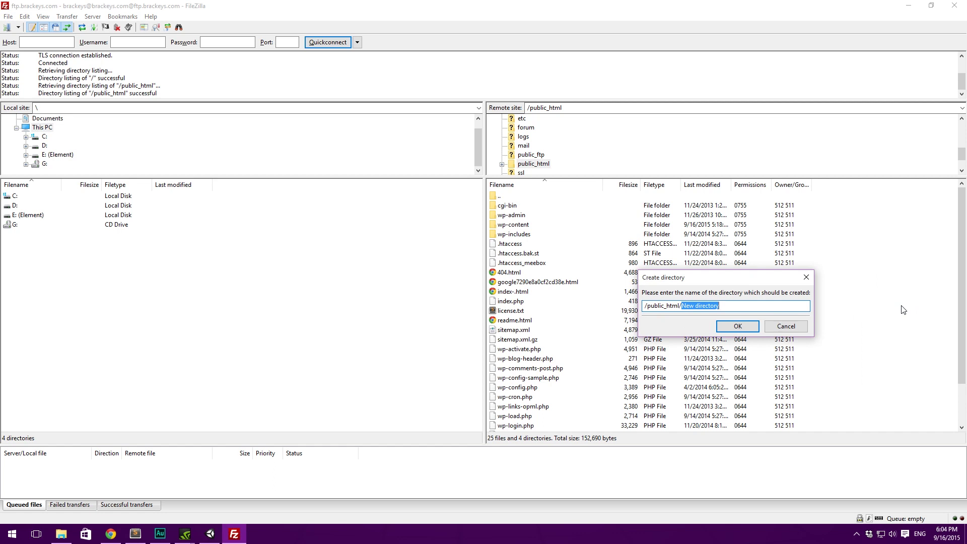
pyautogui.press('BackSpace')
pyautogui.write('MakeAGame')
pyautogui.press('Return')
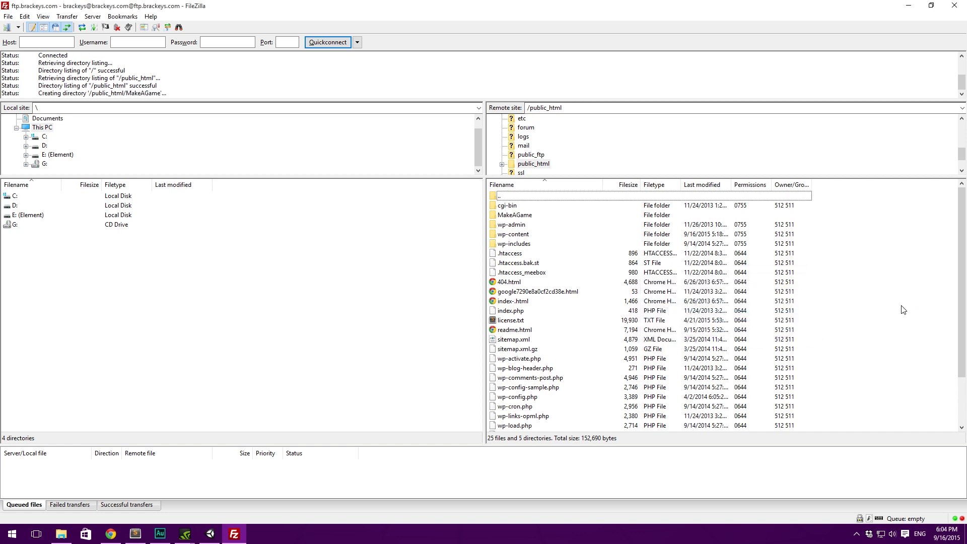
pyautogui.doubleClick(500, 217)
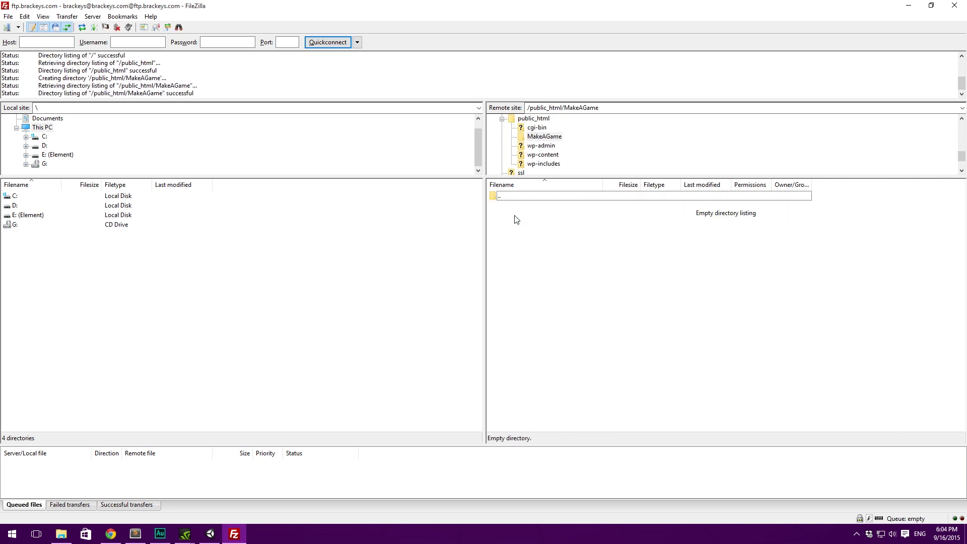
pyautogui.click(61, 535)
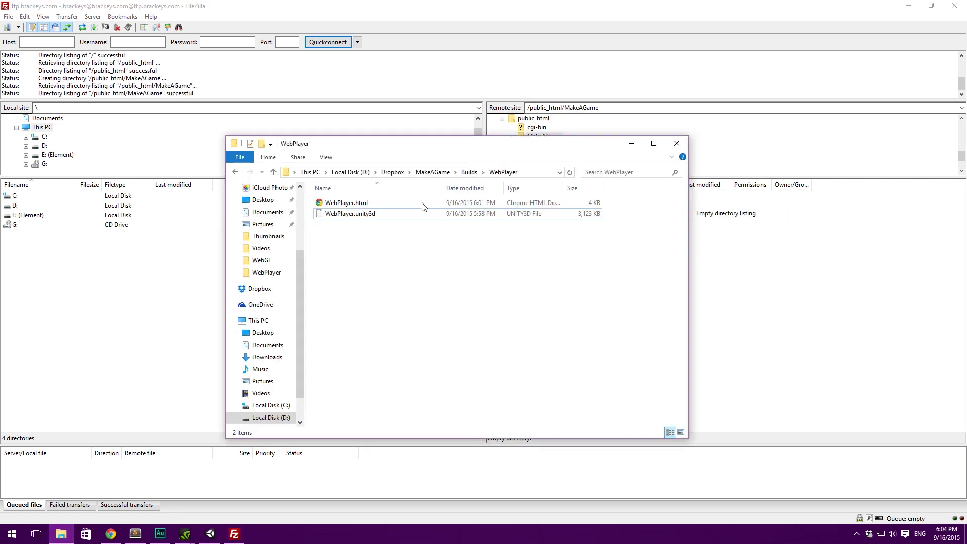
# Rename WebPlayer.html and WebPlayer.unity3d to MakeAGameWebBuild.html and MakeAGameWebBuild.unity3d
pyautogui.moveTo(355, 358); pyautogui.dragTo(360, 204)
pyautogui.click(361, 204)
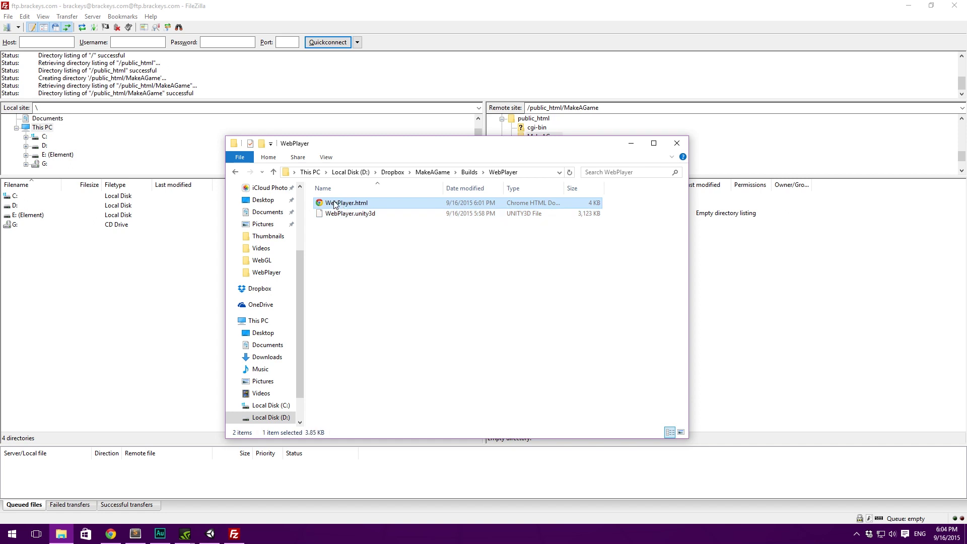
pyautogui.click(340, 204)
pyautogui.write('MakeA')
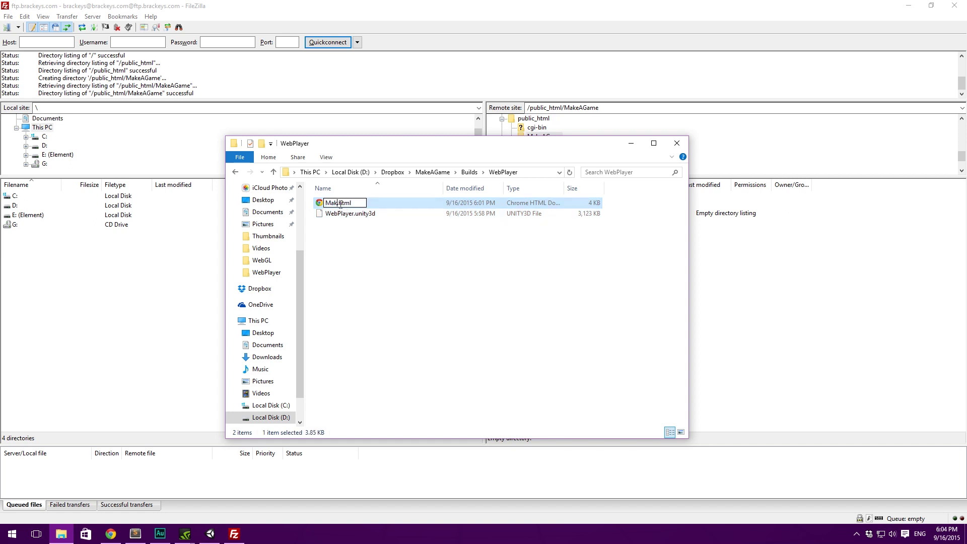
pyautogui.write('GameWebBuild')
pyautogui.press('Return')
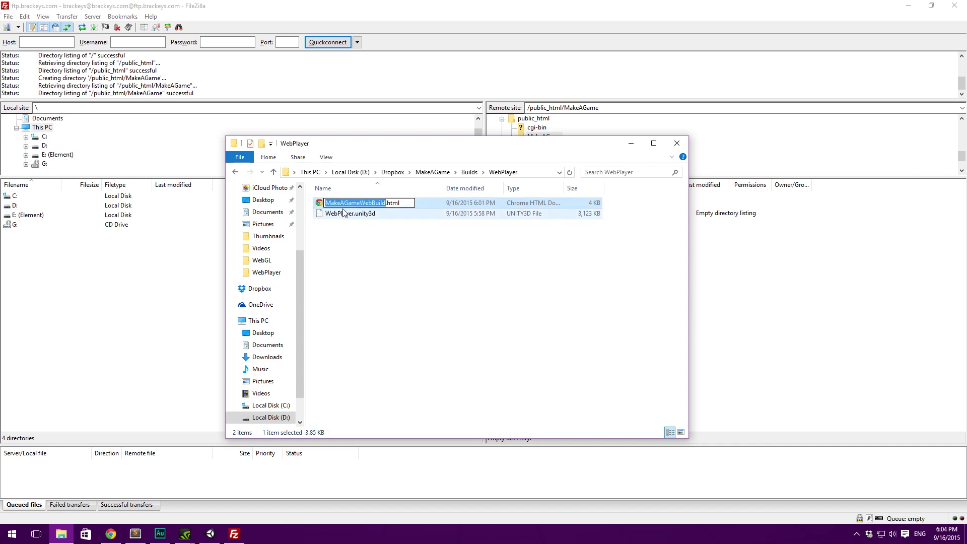
pyautogui.click(345, 214)
pyautogui.click(343, 215)
pyautogui.write('MakeAGameWebBuild')
pyautogui.press('Return')
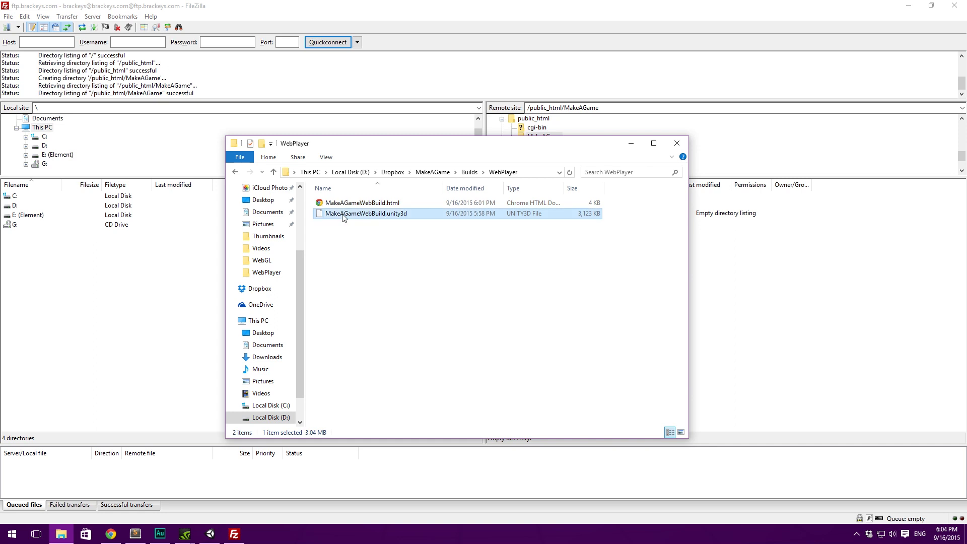
# Upload both MakeAGameWebBuild files into the server's /public_html/MakeAGame folder
pyautogui.hotkey('ctrl', 'a')
pyautogui.moveTo(345, 214); pyautogui.dragTo(854, 280)
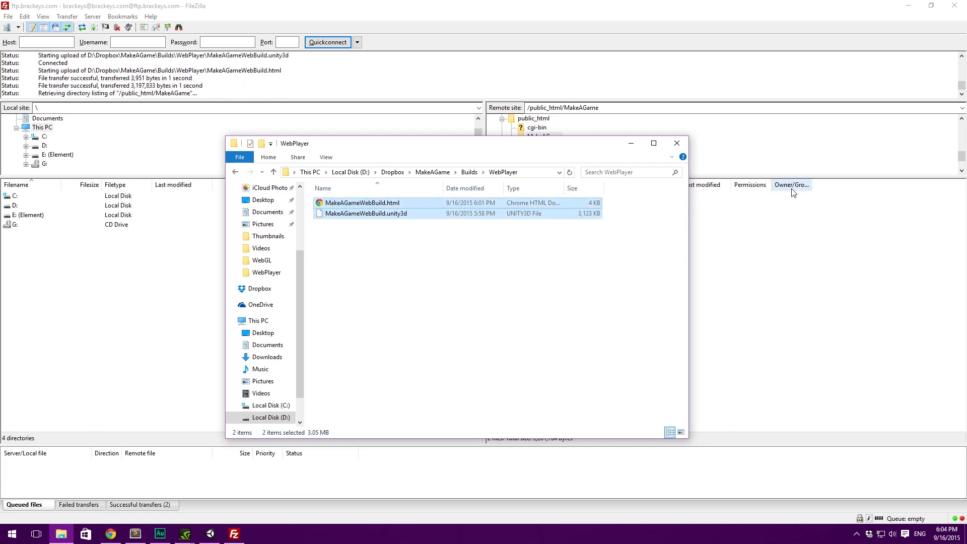
pyautogui.click(815, 179)
pyautogui.click(542, 206)
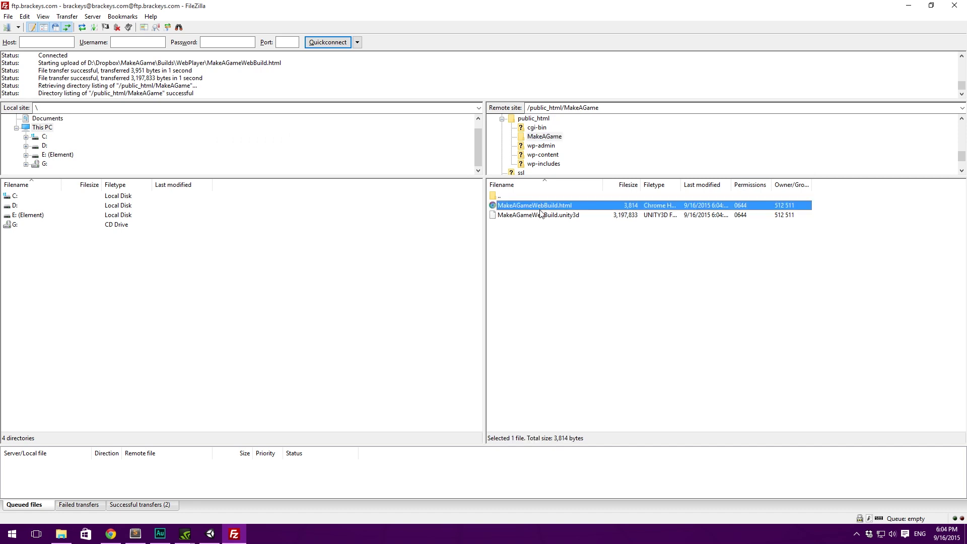
# Open MakeAGameWebBuild.html in Notepad++ and select WebPlayer on line 59
pyautogui.hotkey('alt', 'Tab')
pyautogui.rightClick(407, 202)
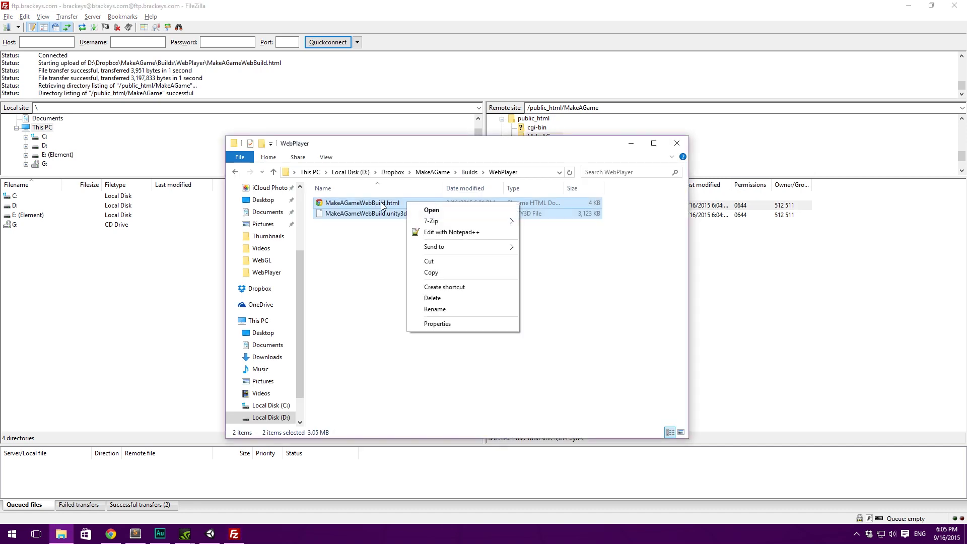
pyautogui.click(380, 203)
pyautogui.rightClick(387, 203)
pyautogui.click(473, 231)
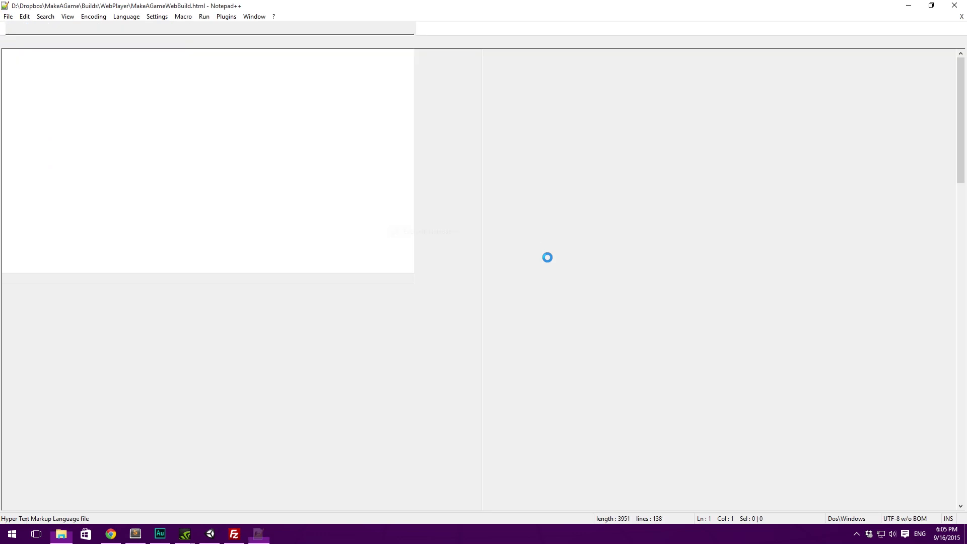
pyautogui.scroll(-10, 454, 261)
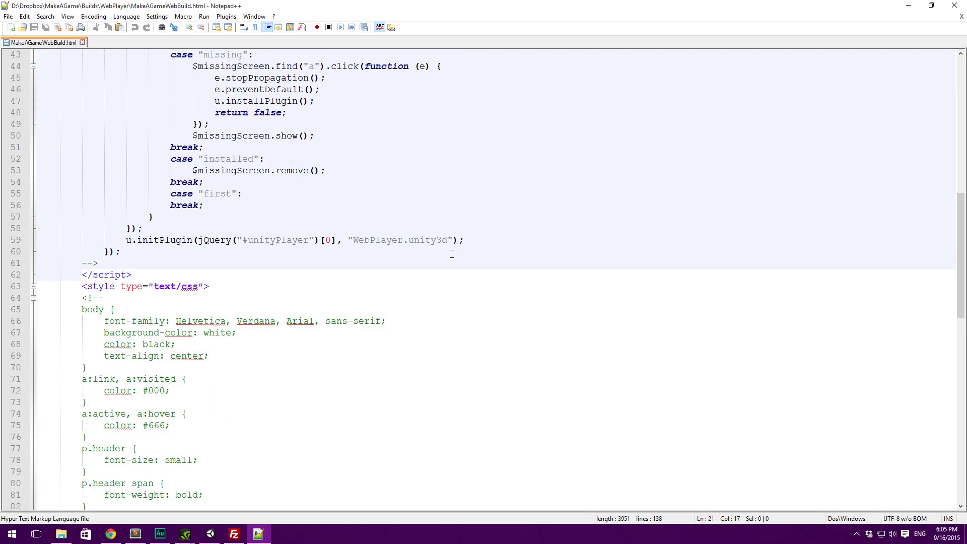
pyautogui.doubleClick(367, 239)
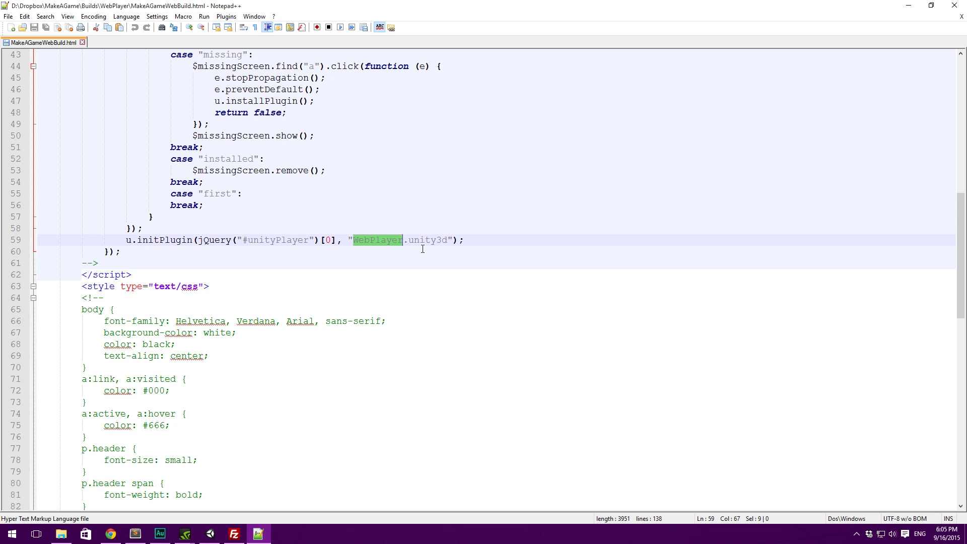
# Replace it with MakeAGameWebBuild so the page loads MakeAGameWebBuild.unity3d, save, and close Notepad++
pyautogui.hotkey('alt', 'Tab')
pyautogui.click(384, 217)
pyautogui.click(355, 218)
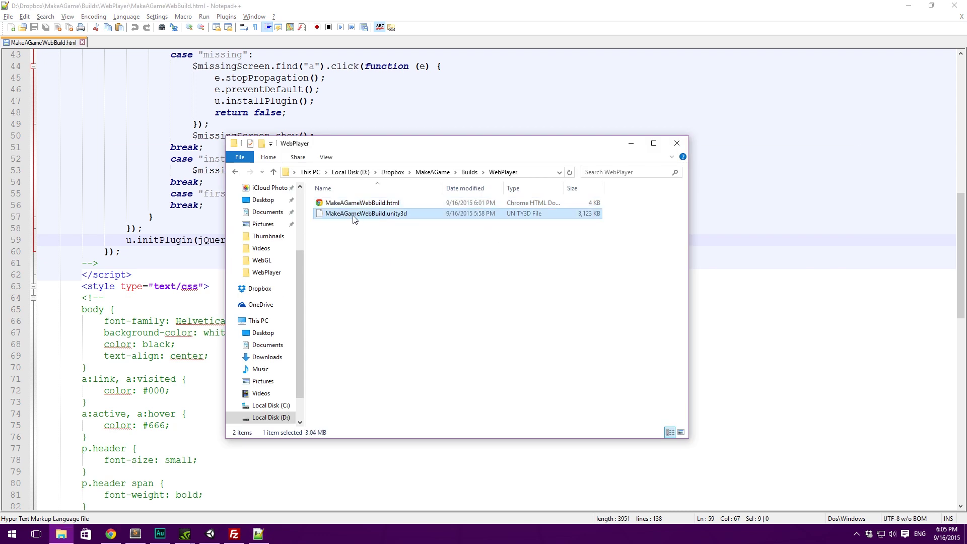
pyautogui.hotkey('ctrl', 'c')
pyautogui.hotkey('alt', 'Tab')
pyautogui.hotkey('ctrl', 'v')
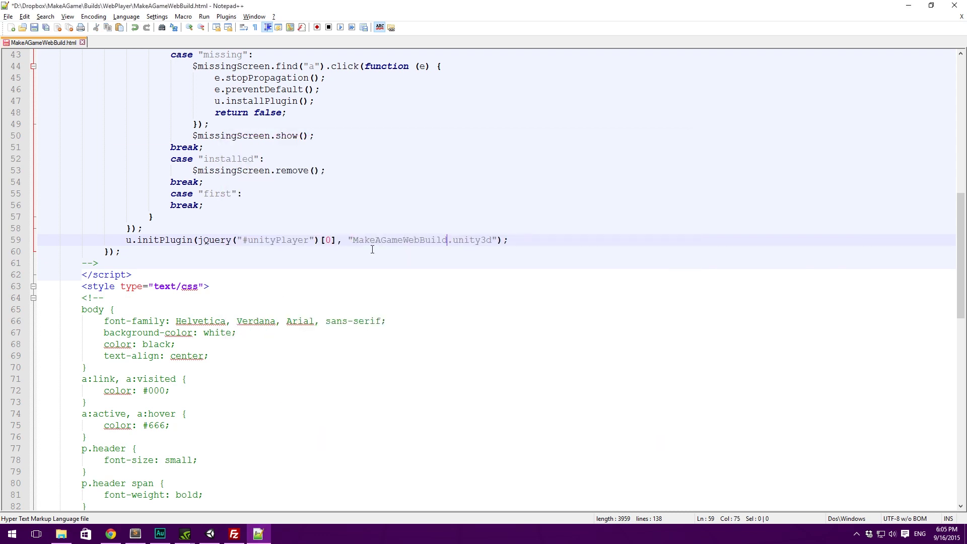
pyautogui.click(420, 240)
pyautogui.hotkey('ctrl', 's')
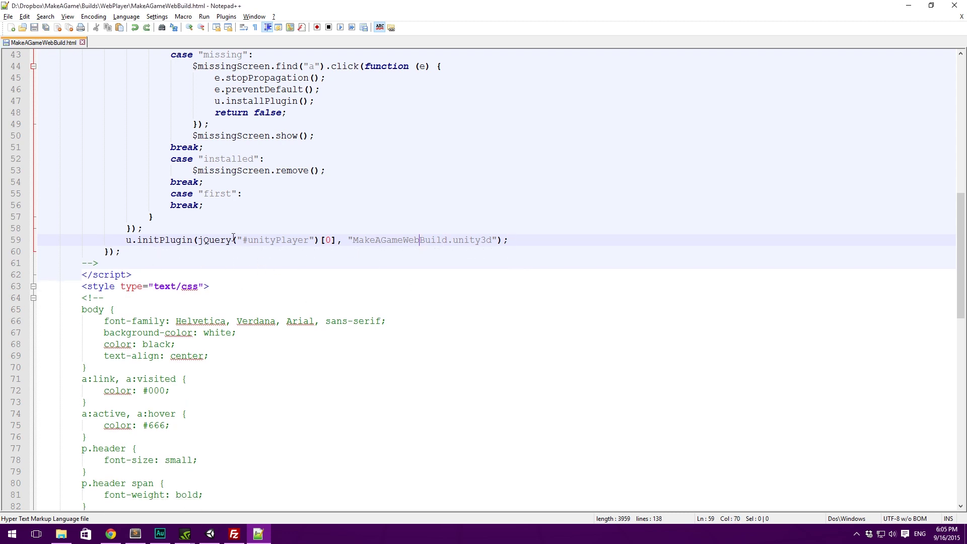
pyautogui.scroll(14, 383, 300)
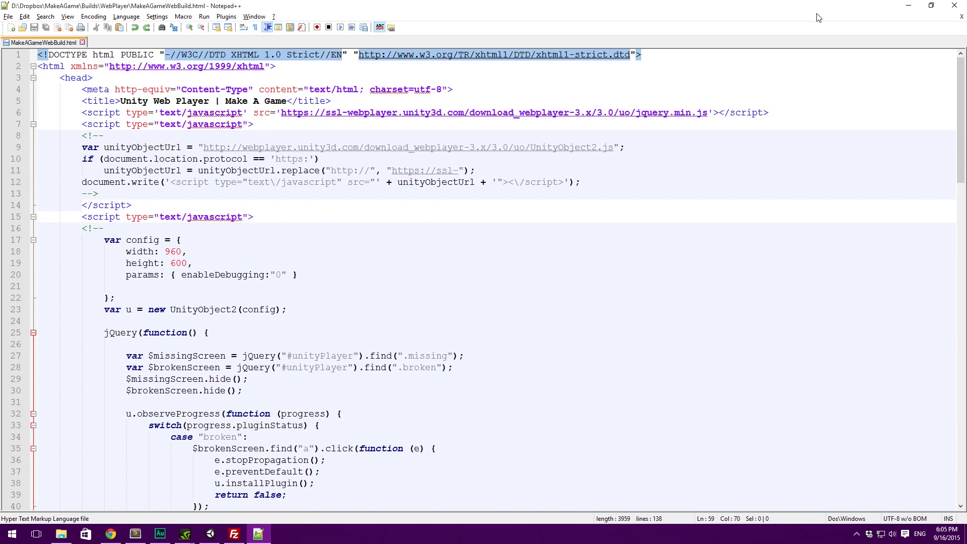
pyautogui.click(954, 5)
# Open MakeAGameWebBuild.html in Firefox, confirm the game menu loads, then close Firefox
pyautogui.rightClick(401, 203)
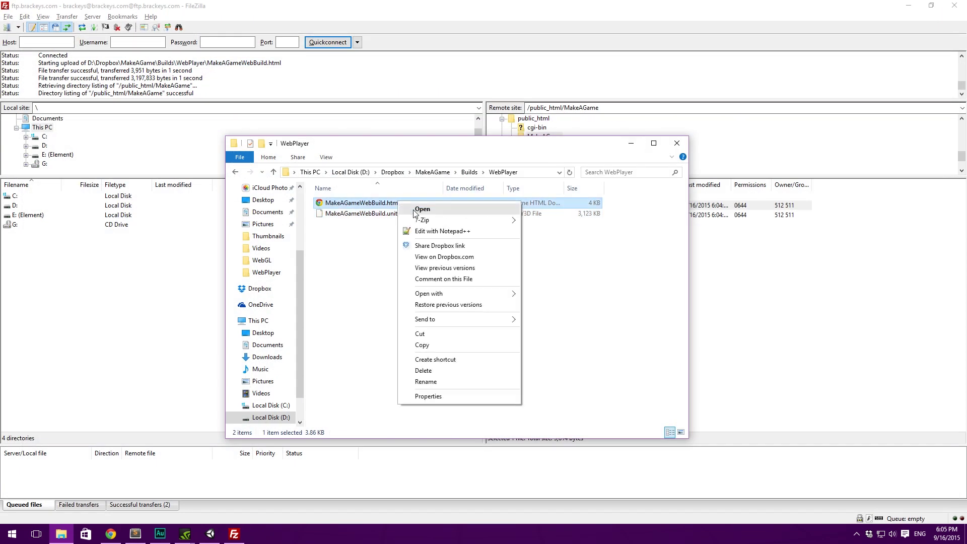
pyautogui.moveTo(487, 293)
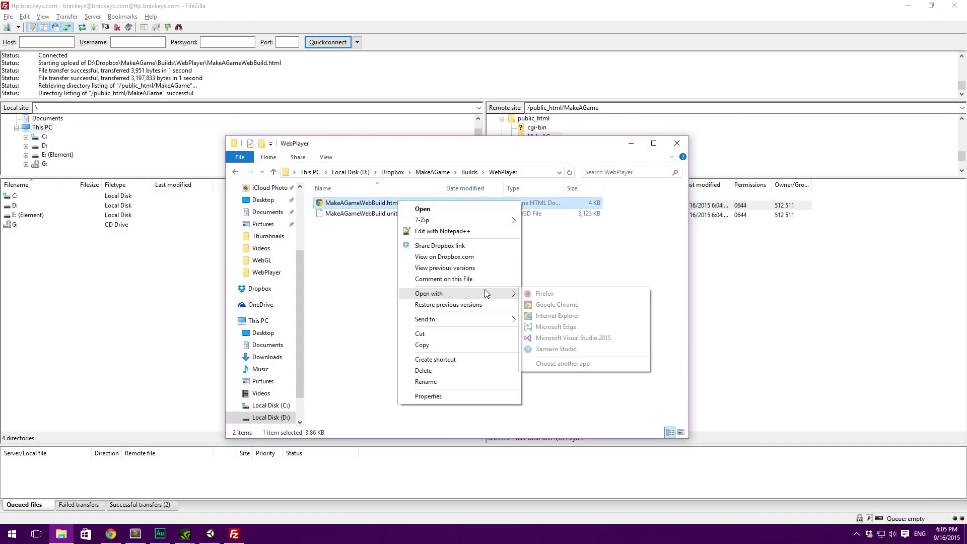
pyautogui.click(554, 294)
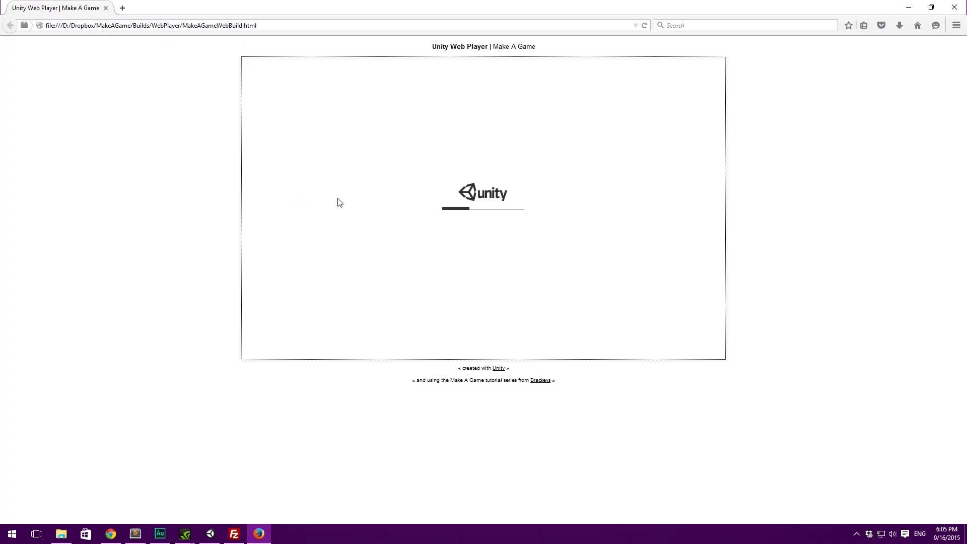
pyautogui.click(956, 5)
# Delete the old MakeAGameWebBuild.html and .unity3d files from the server's MakeAGame folder
pyautogui.click(748, 304)
pyautogui.rightClick(564, 205)
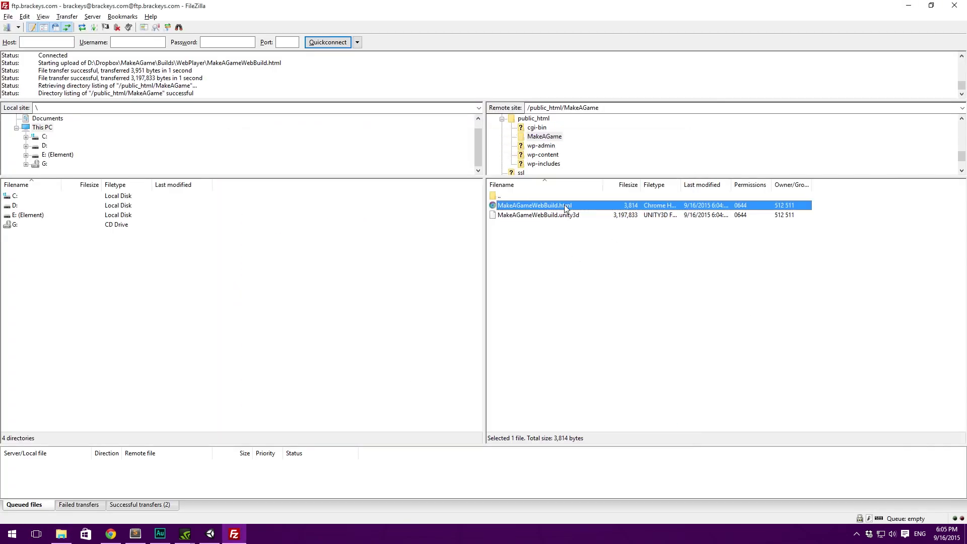
pyautogui.click(588, 235)
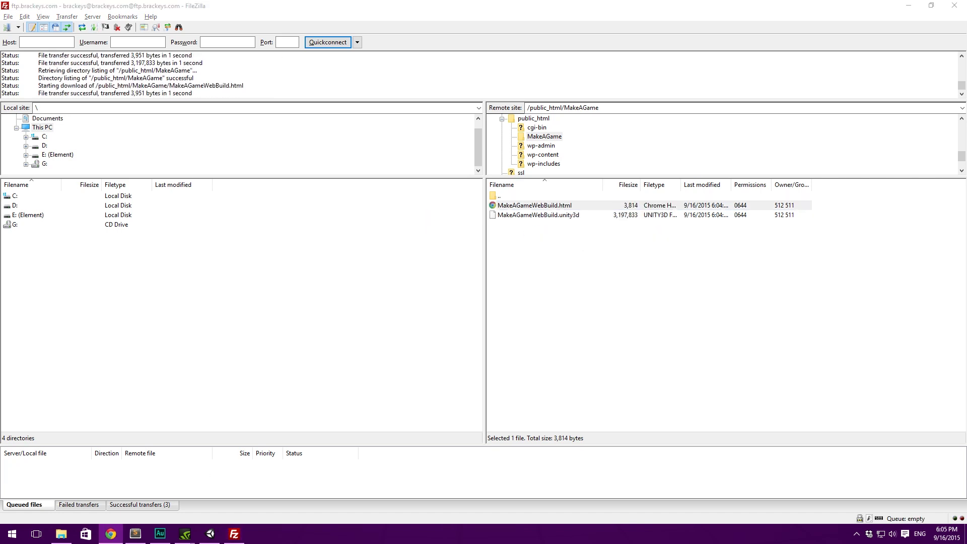
pyautogui.click(534, 214)
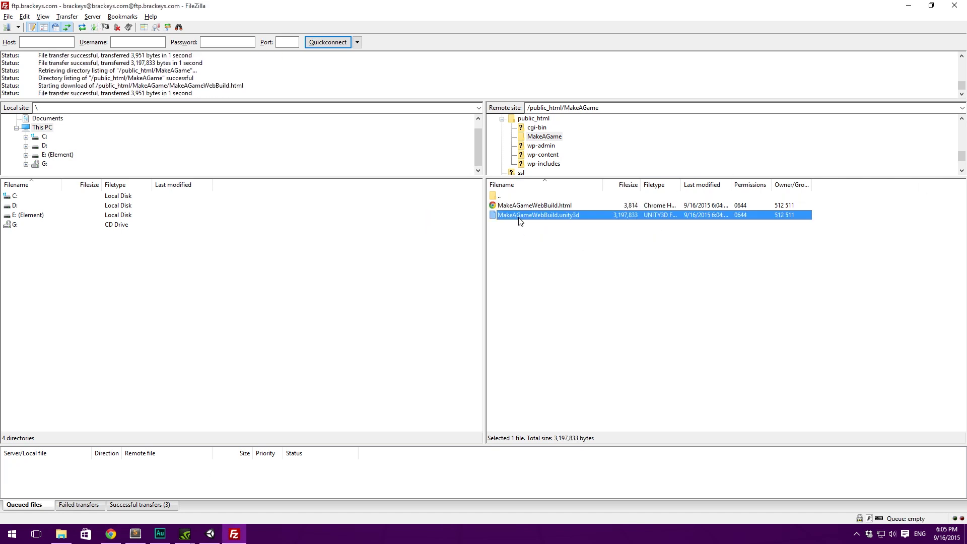
pyautogui.keyDown('shift'); pyautogui.click(530, 205); pyautogui.keyUp('shift')
pyautogui.press('Delete')
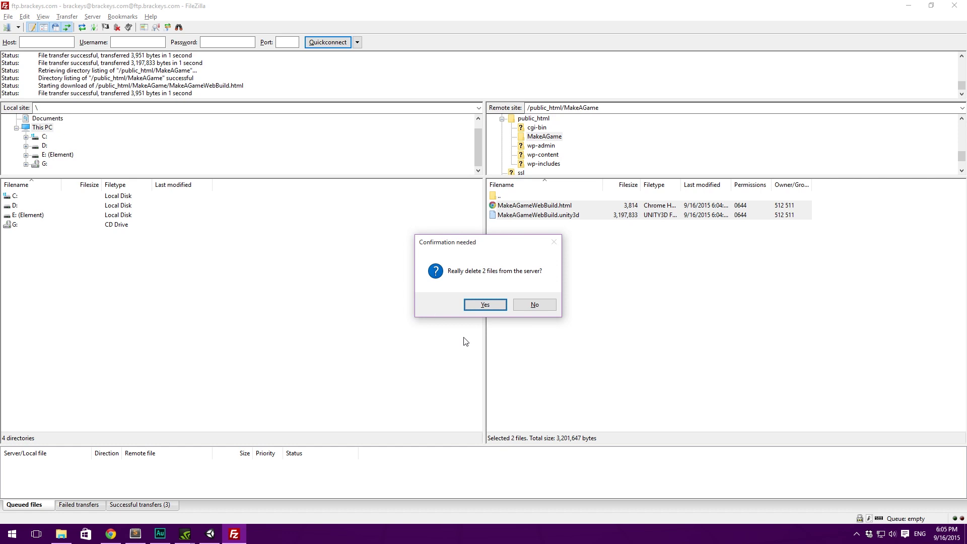
pyautogui.click(487, 303)
# Re-upload both build files from the local WebPlayer folder; the HTML is now 3,959 bytes
pyautogui.hotkey('alt', 'Tab')
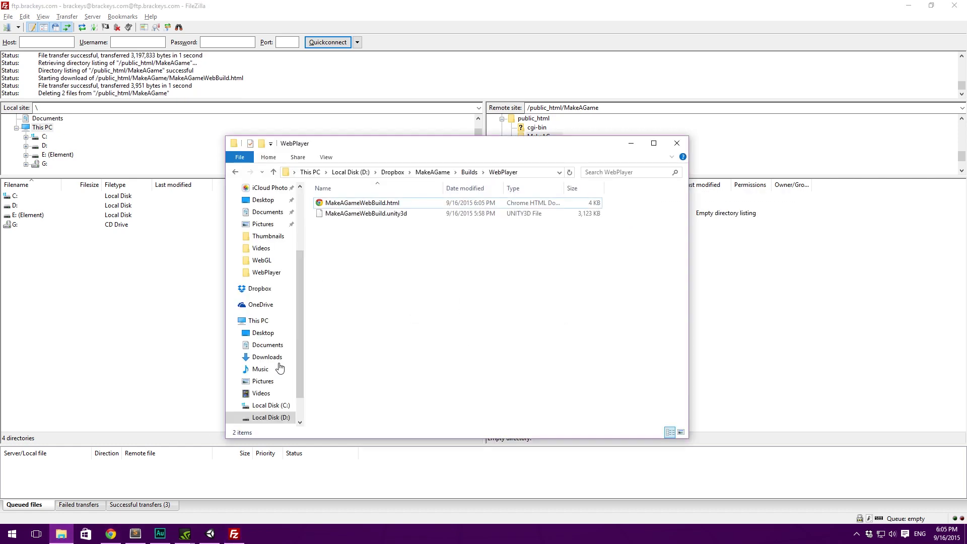
pyautogui.moveTo(452, 152); pyautogui.dragTo(194, 183)
pyautogui.moveTo(217, 287); pyautogui.dragTo(678, 251)
pyautogui.click(572, 254)
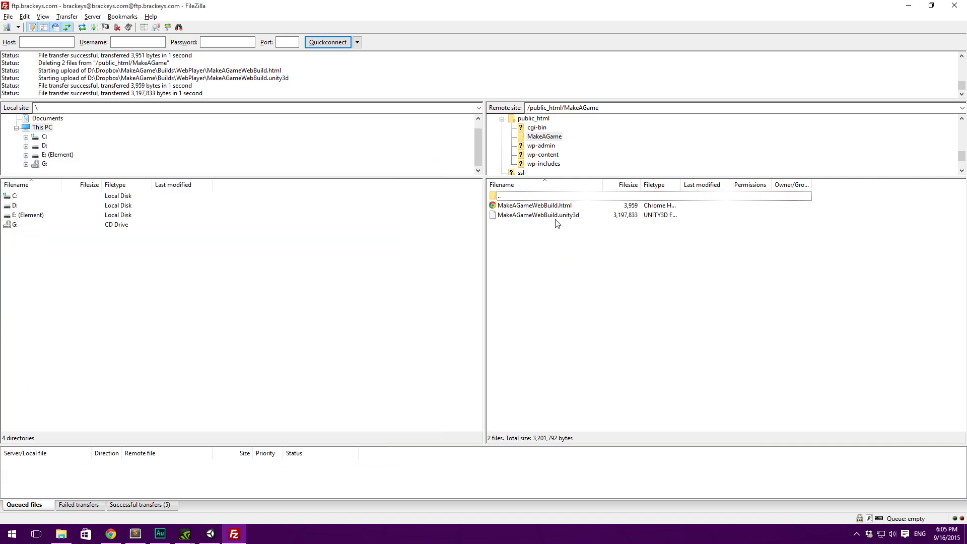
pyautogui.click(552, 206)
pyautogui.click(599, 334)
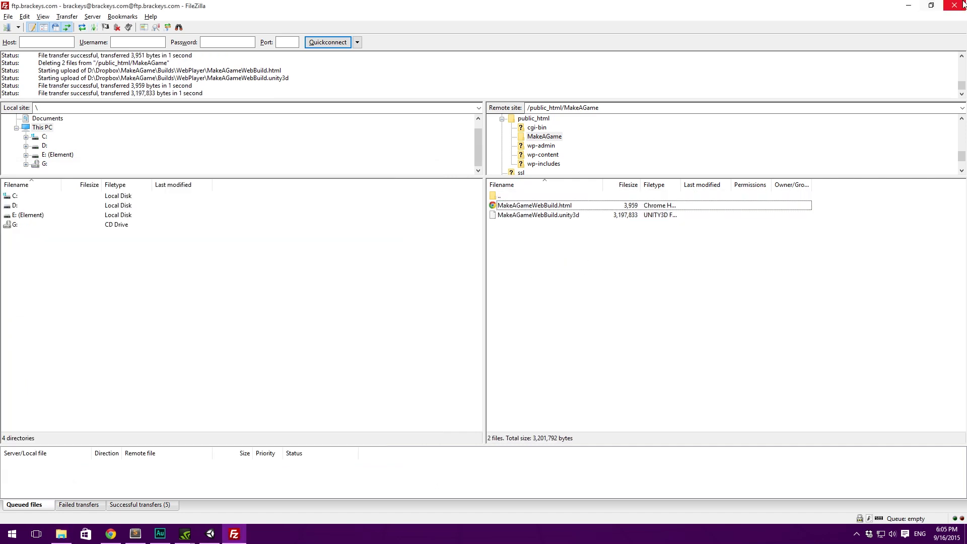
# Load brackeys.com/MakeAGame/MakeAGameWebBuild.html in a new Chrome window to test the uploaded build
pyautogui.hotkey('alt', 'Tab')
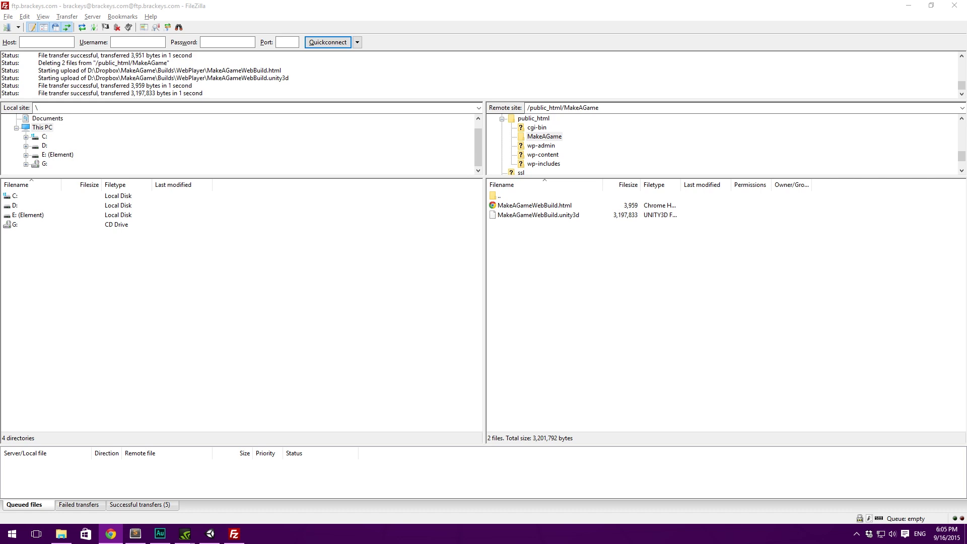
pyautogui.hotkey('ctrl', 'n')
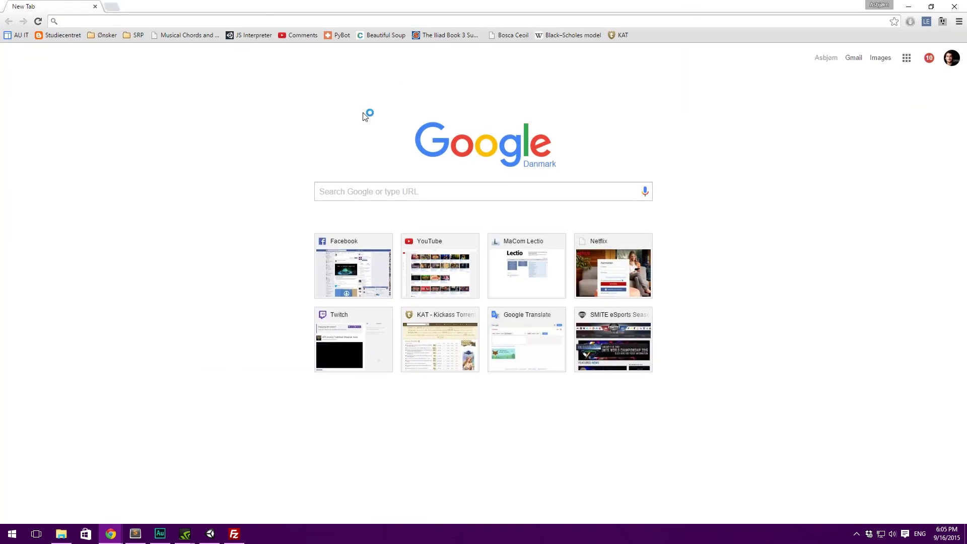
pyautogui.write('brackeys.com')
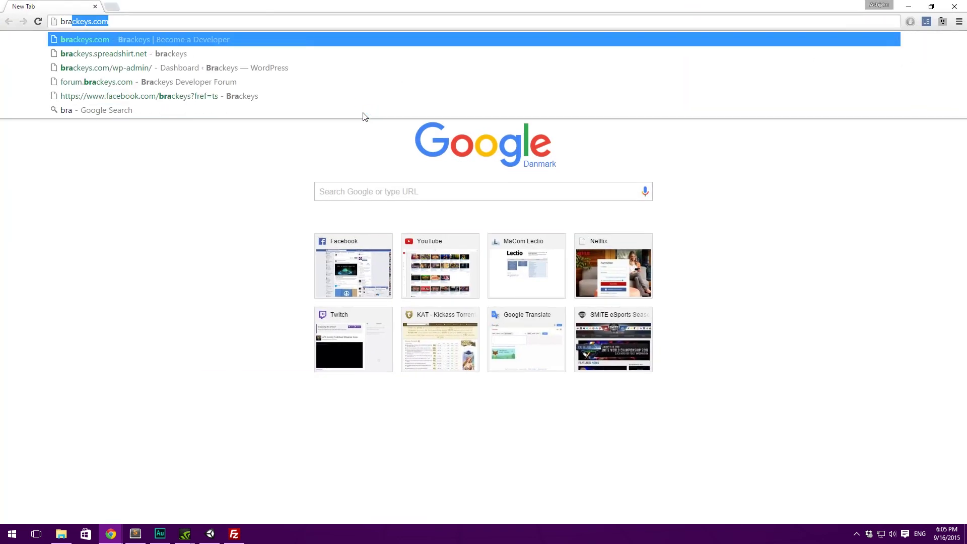
pyautogui.write('/M')
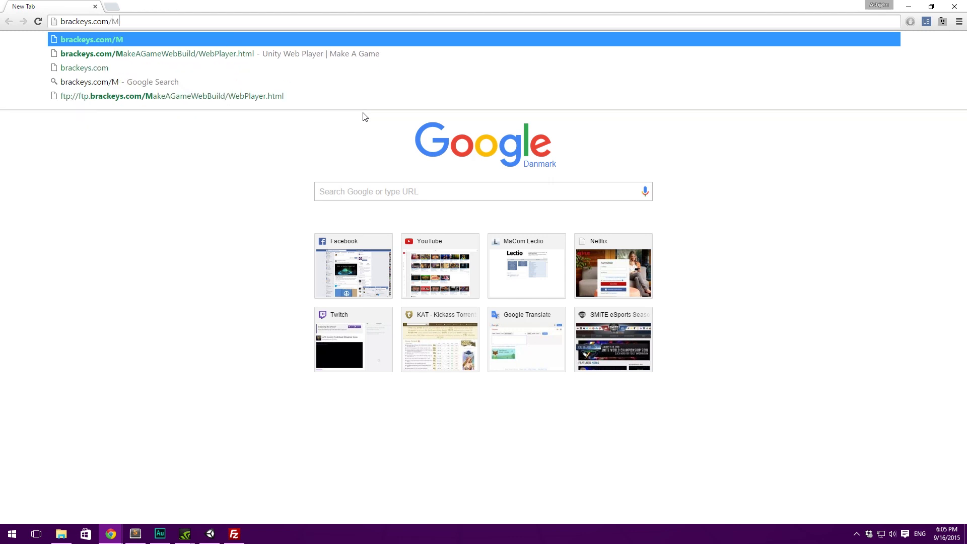
pyautogui.write('akeAGame/')
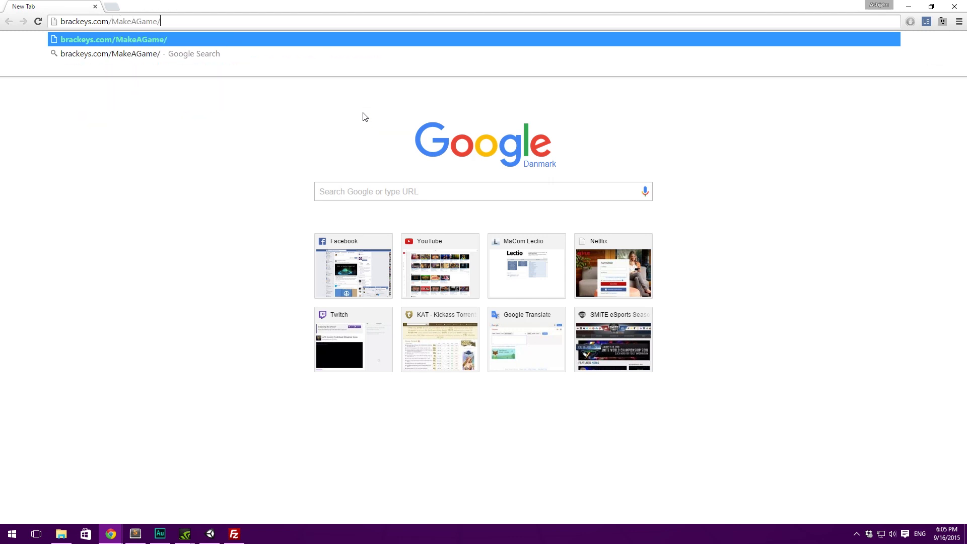
pyautogui.write('MakeA')
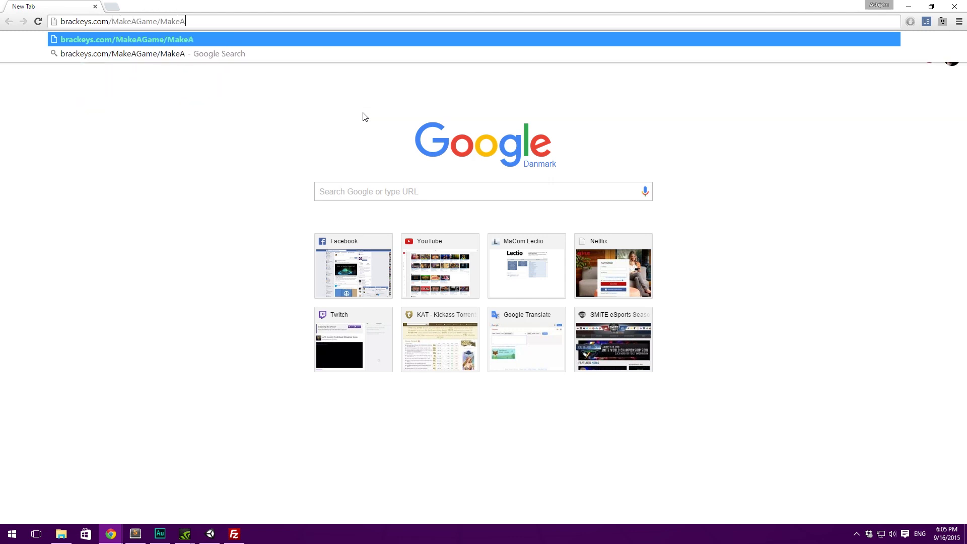
pyautogui.write('GameWebBu')
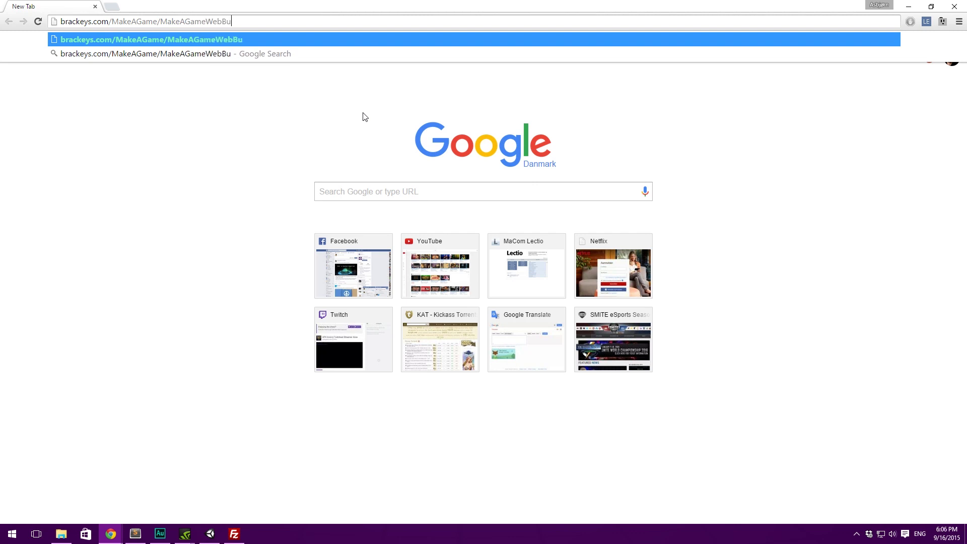
pyautogui.write('ild.html')
pyautogui.press('Return')
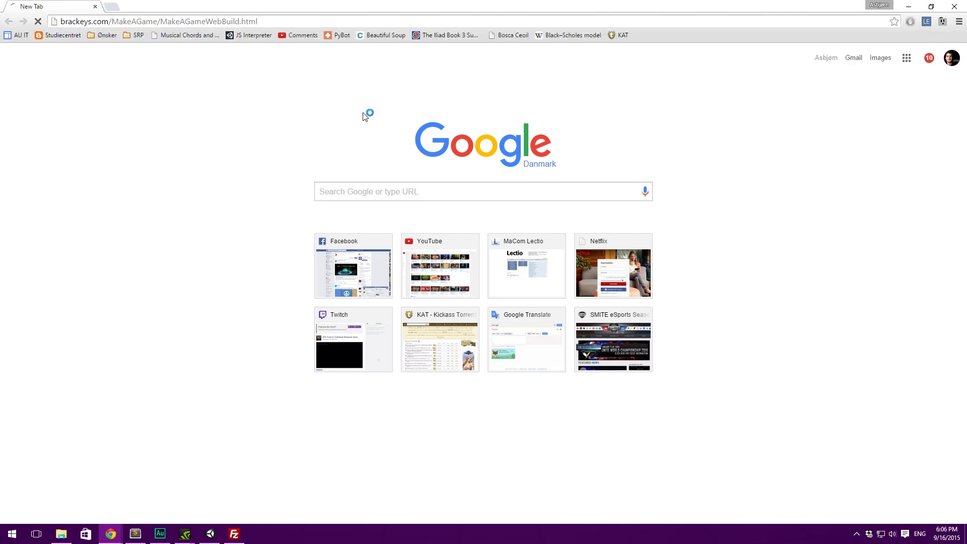
pyautogui.click(305, 17)
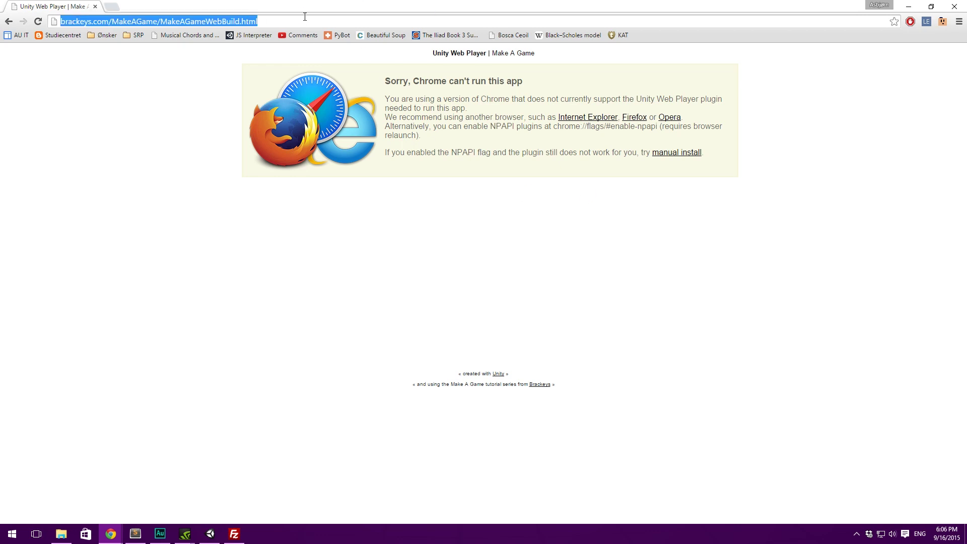
# Close Chrome and launch Firefox from the Windows search
pyautogui.click(960, 4)
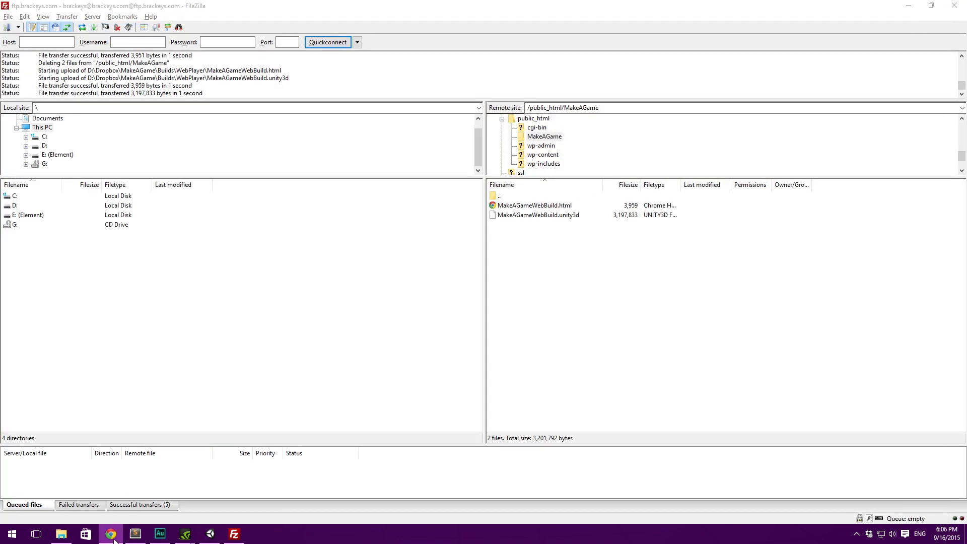
pyautogui.press('super')
pyautogui.write('fire')
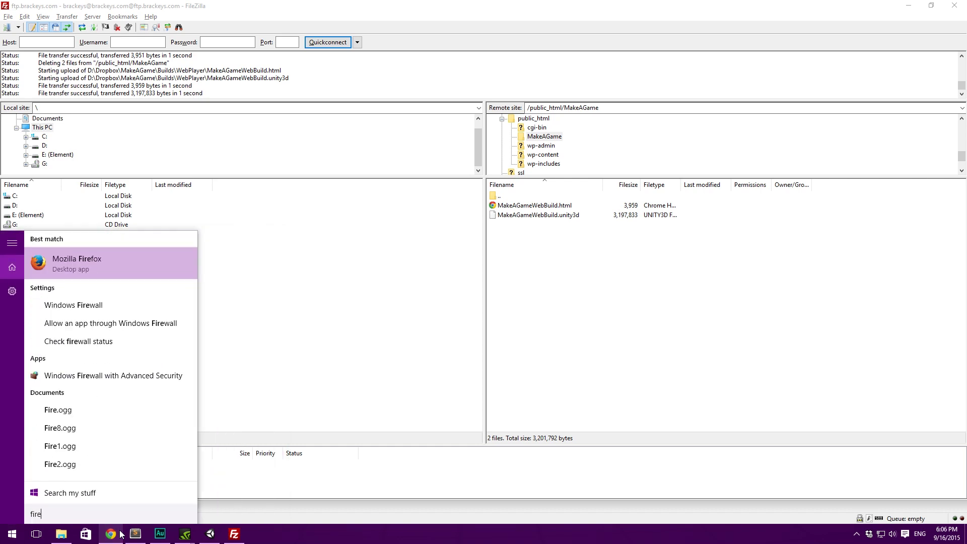
pyautogui.press('Escape')
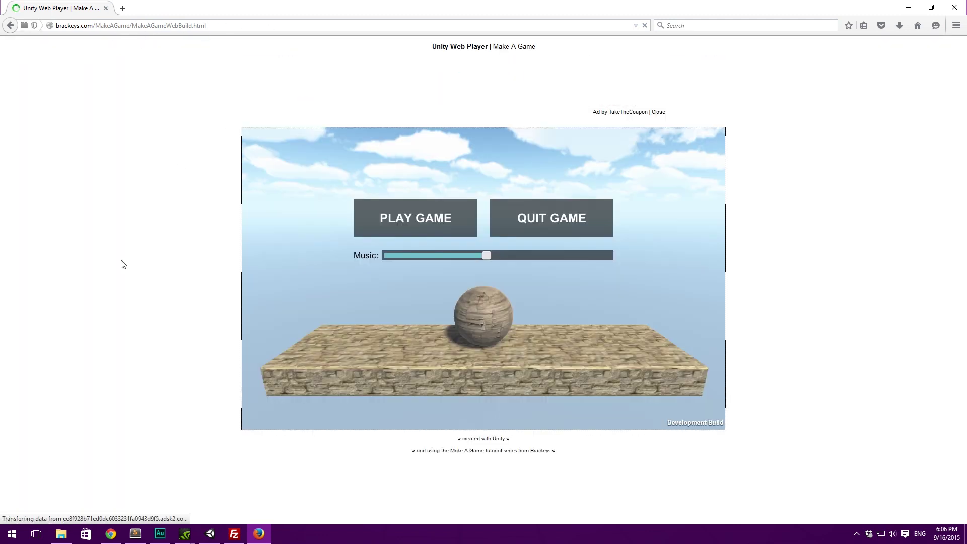
# Dismiss the ad above the running game, then close Firefox with both tabs
pyautogui.click(121, 263)
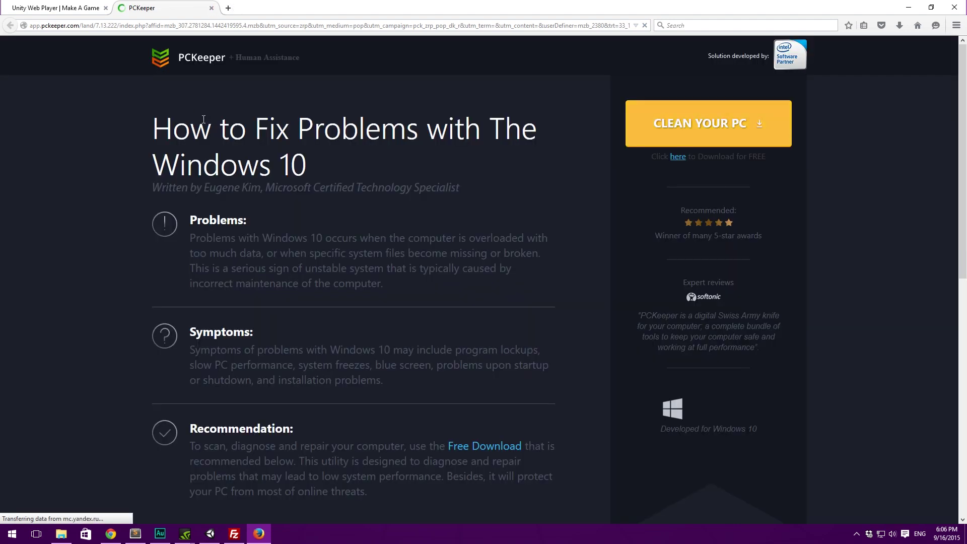
pyautogui.click(954, 7)
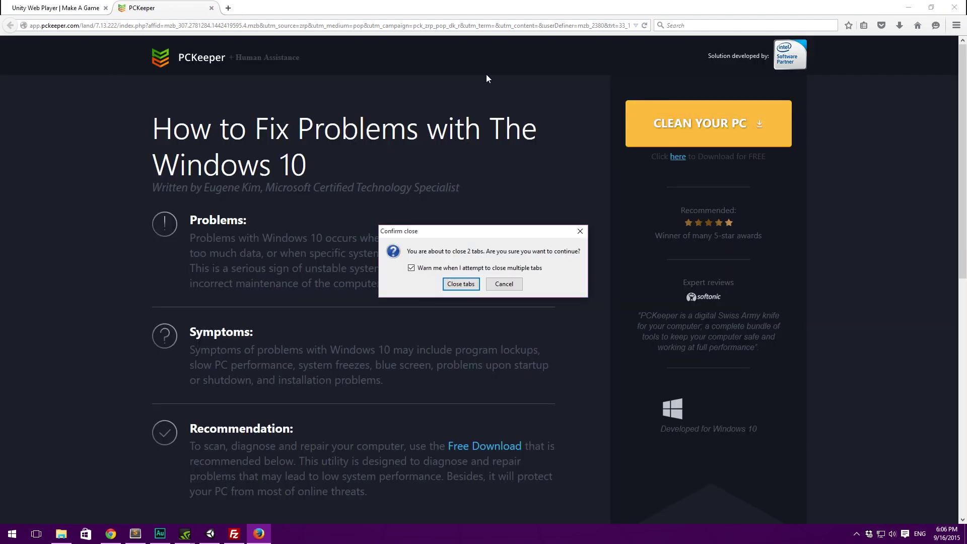
pyautogui.click(504, 285)
# Leave the pop-up page so Firefox closes, then bring the Sublime Text topic notes forward
pyautogui.click(560, 233)
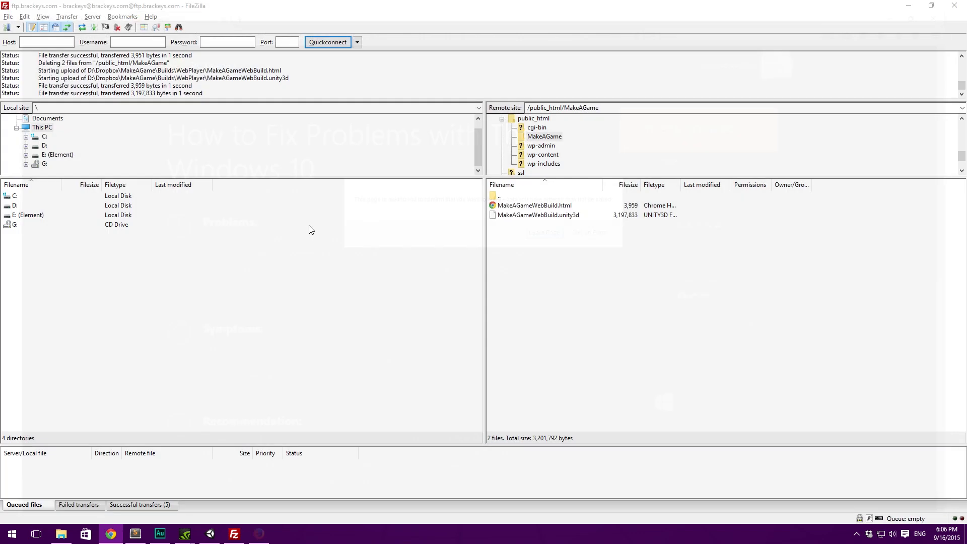
pyautogui.click(584, 308)
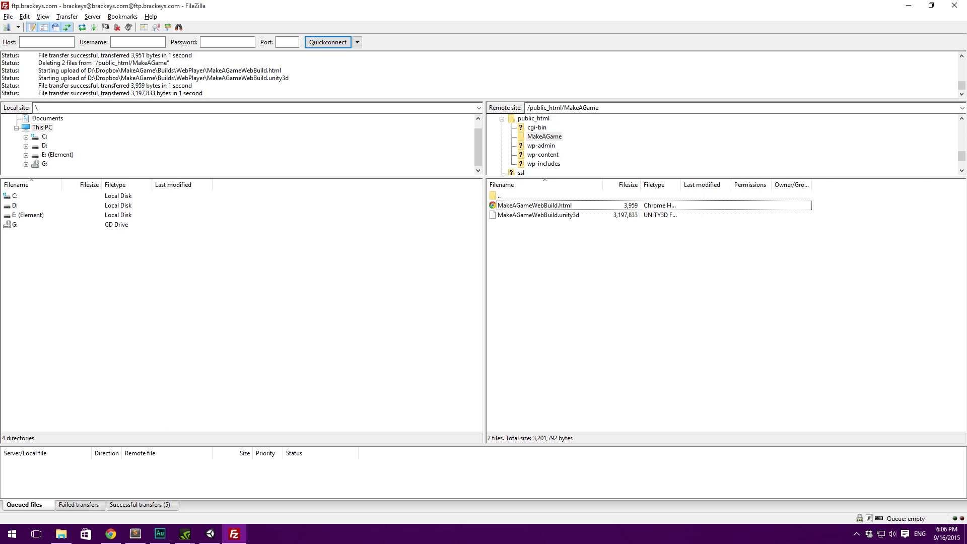
pyautogui.hotkey('alt', 'Tab')
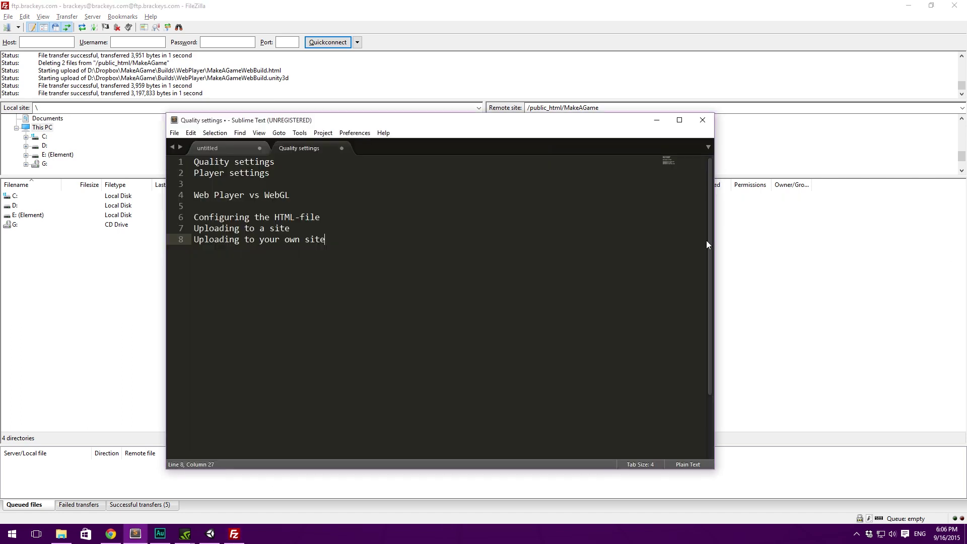